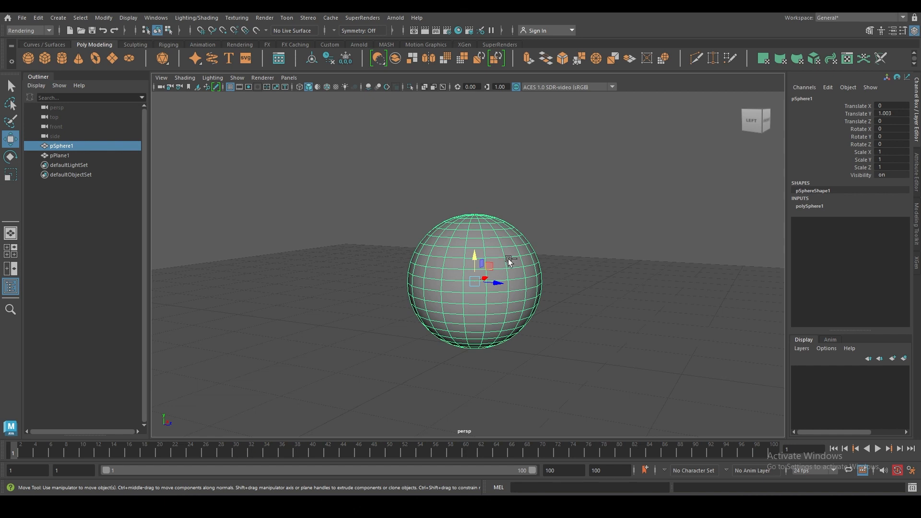
- Duplicate the bottom sphere, scale the copy to 0.58 and raise it to Translate Y 2.158 as the snowman's middle
key("ctrl+d")
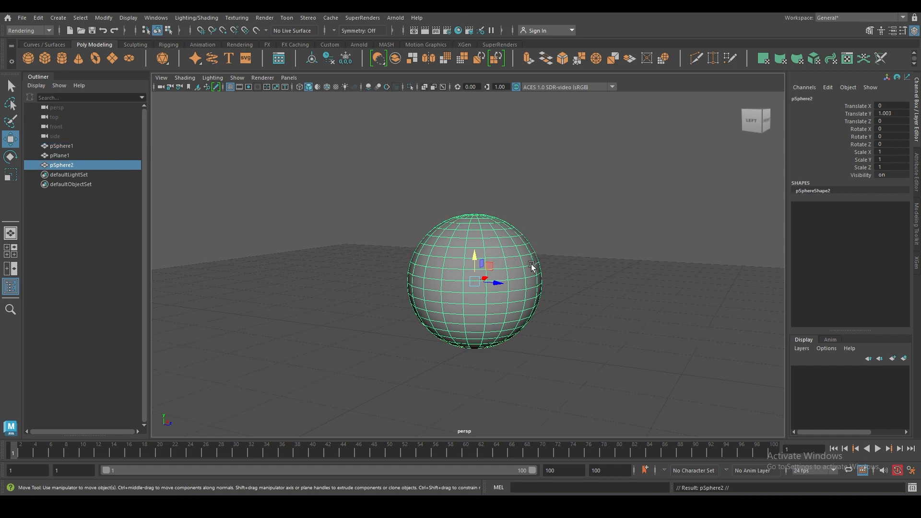
left_click_drag(471, 259, 488, 208)
key("r")
key("w")
left_click_drag(517, 149, 519, 191)
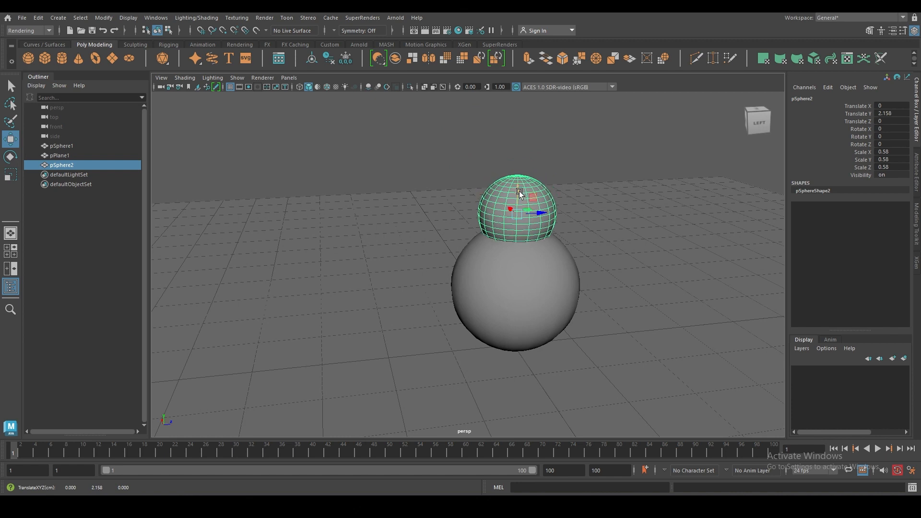
- Duplicate the middle sphere, raise the copy above it and scale it down to form the snowman's head
key("ctrl+d")
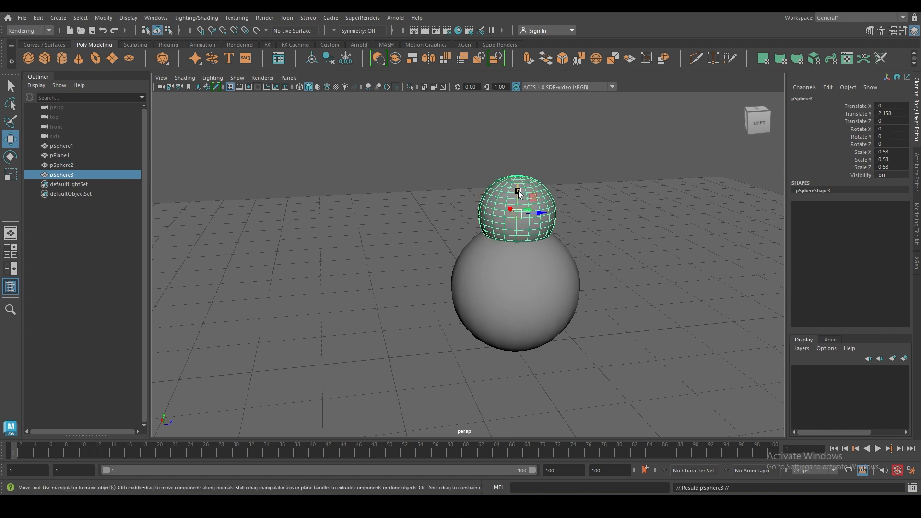
left_click_drag(518, 191, 582, 197)
key("r")
key("w")
left_click(562, 147)
- Create a polygon cone and raise it above the snowman's head to about Translate Y 4.393
scroll(582, 197, "up", 6)
middle_click_drag(582, 197, 503, 269, "alt")
left_click_drag(503, 269, 411, 255, "alt")
scroll(455, 266, "down", 5)
left_click(78, 58)
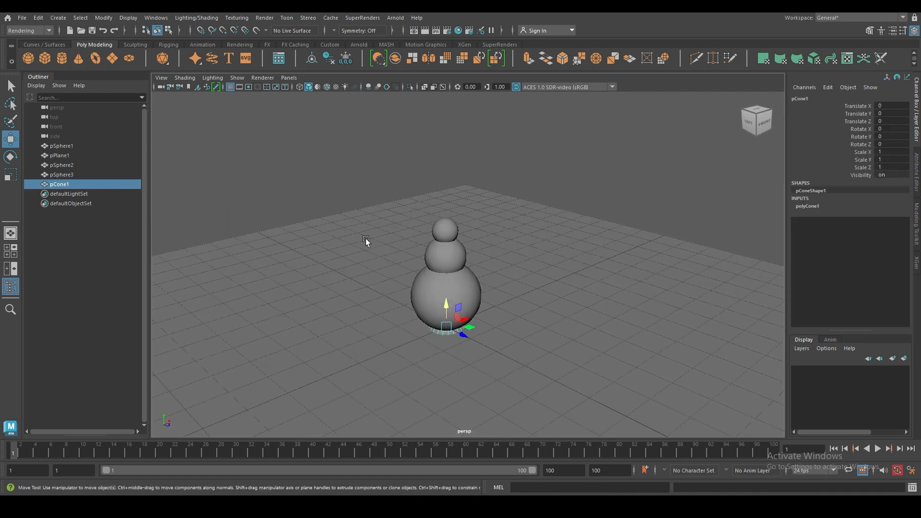
left_click_drag(445, 306, 453, 154)
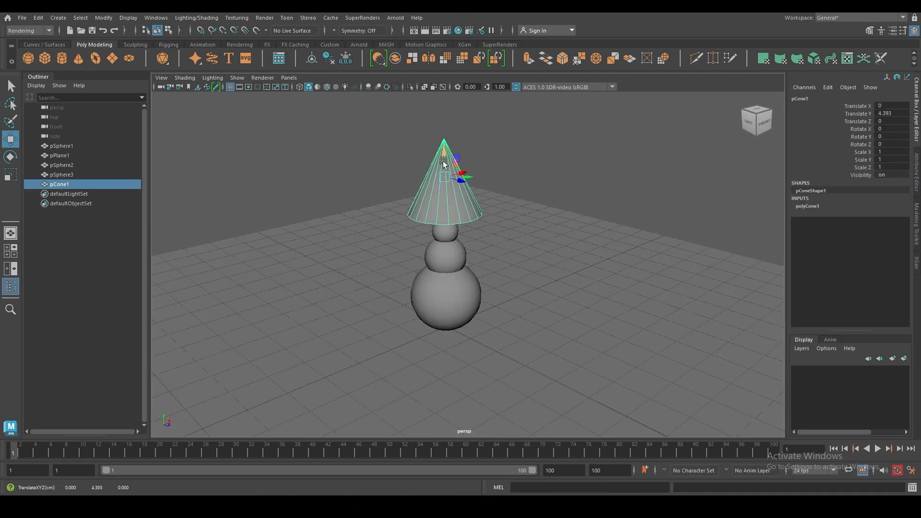
- Rotate the cone about the Z axis to roughly 87.346 degrees so it points sideways
scroll(435, 174, "up", 3)
key("e")
left_click_drag(387, 168, 376, 166, "alt")
middle_click_drag(375, 166, 410, 229, "alt")
scroll(410, 228, "up", 2)
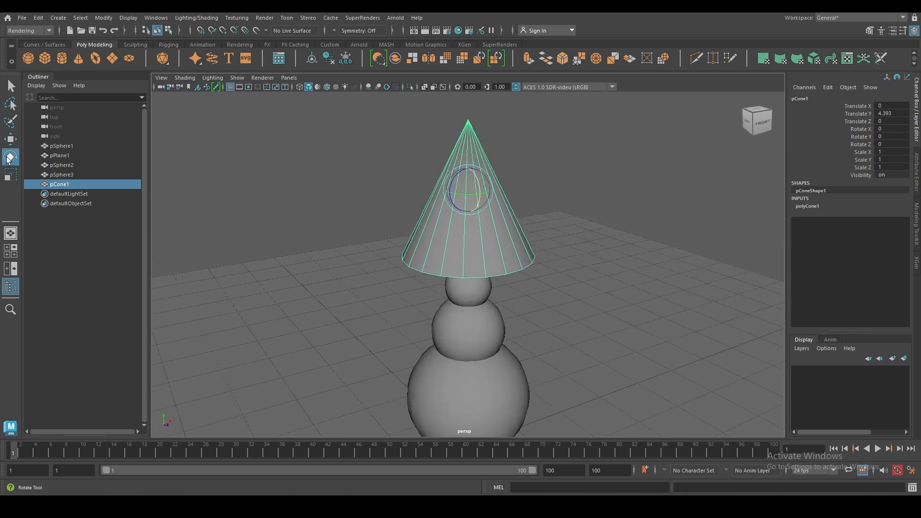
left_click_drag(462, 170, 445, 197)
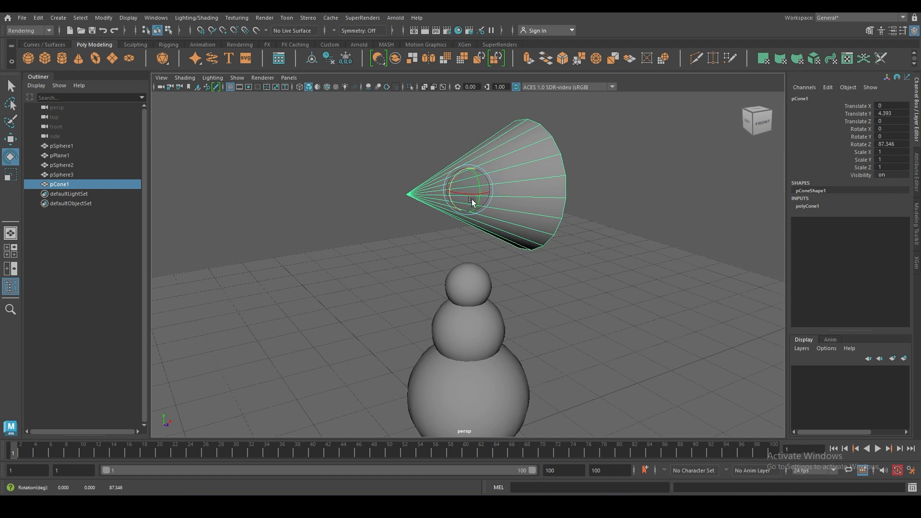
left_click(9, 177)
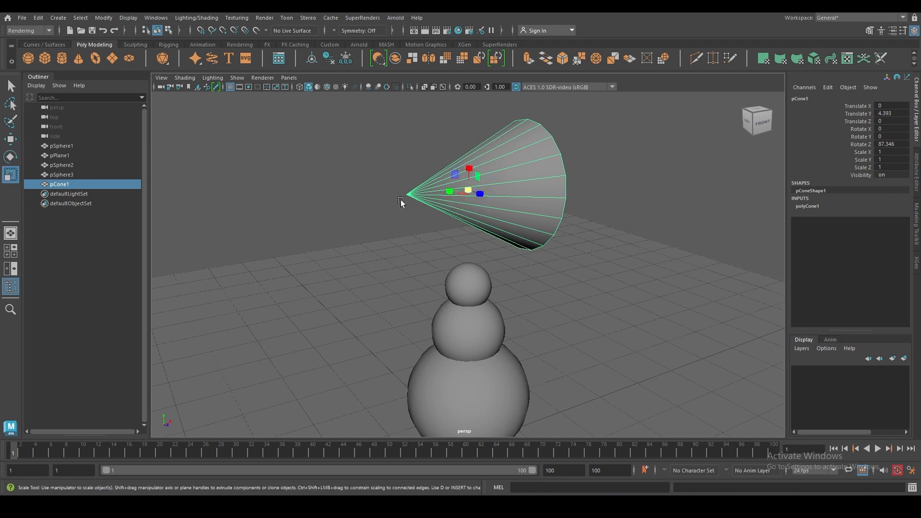
left_click_drag(450, 194, 429, 237)
key("ctrl+z")
key("ctrl+z")
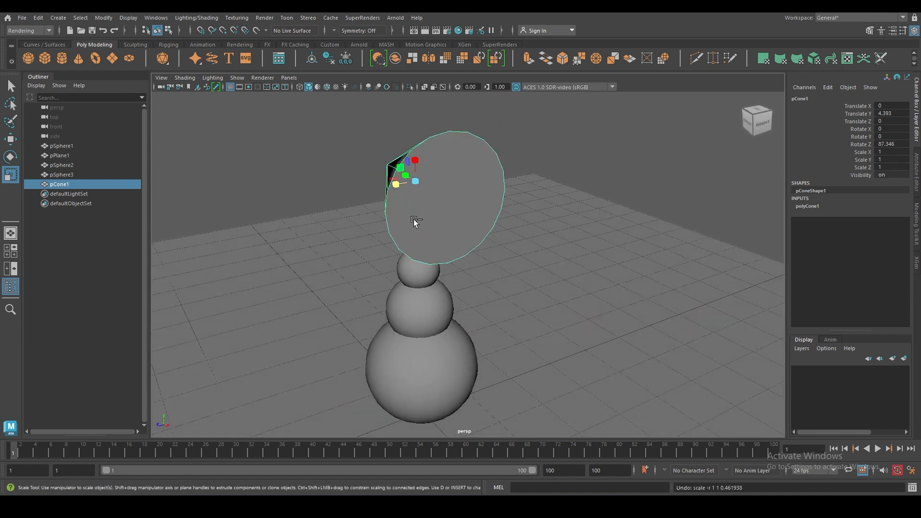
left_click_drag(416, 161, 417, 181)
key("ctrl+z")
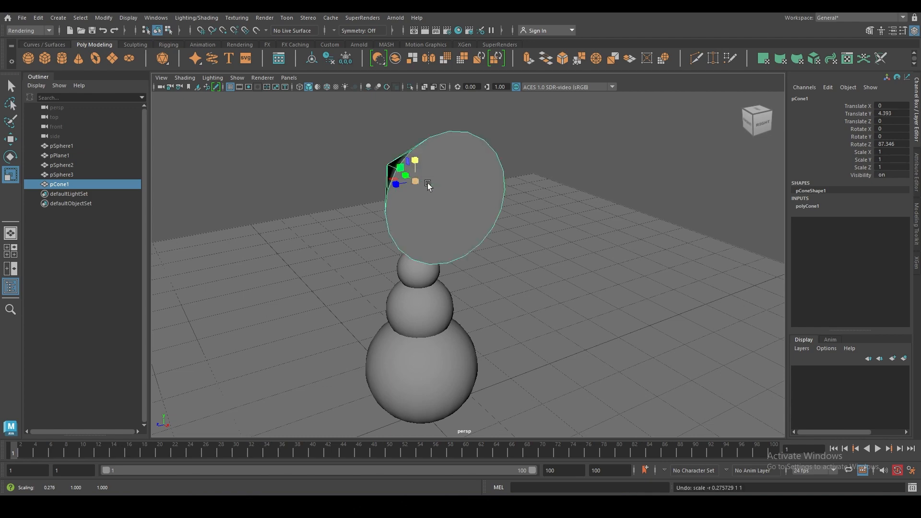
- Scale the cone to about 0.088, 0.152, 0.088 and lower it onto the head as the snowman's nose
mouse_move(412, 214)
left_mouse_down("alt")
mouse_move(519, 222)
mouse_move(441, 222)
mouse_move(375, 239)
mouse_move(411, 234)
mouse_move(405, 188)
mouse_move(422, 179)
mouse_move(408, 181)
mouse_move(464, 197)
mouse_move(416, 198)
left_mouse_up("alt")
key("w")
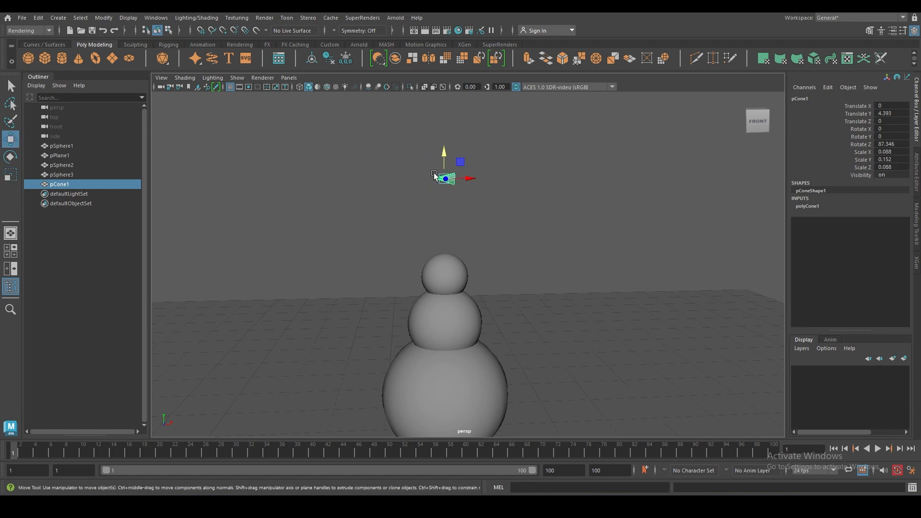
left_click_drag(437, 167, 442, 272)
left_click(370, 269)
- Create a polygon sphere for an eye, move it beside the head at about Translate Y 2.997 and scale it to about 0.059
left_click_drag(370, 269, 485, 297, "alt")
scroll(490, 303, "up", 8)
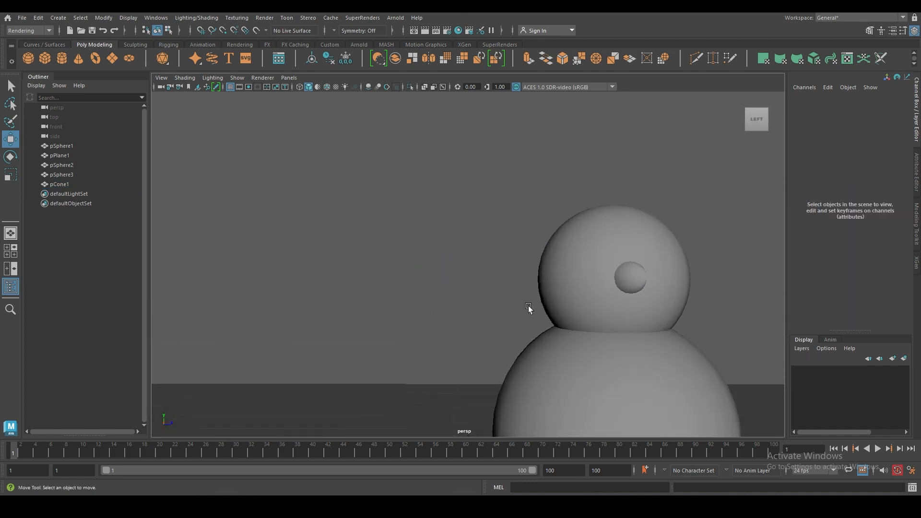
middle_click_drag(508, 309, 393, 297, "alt")
left_click_drag(393, 295, 404, 302, "alt")
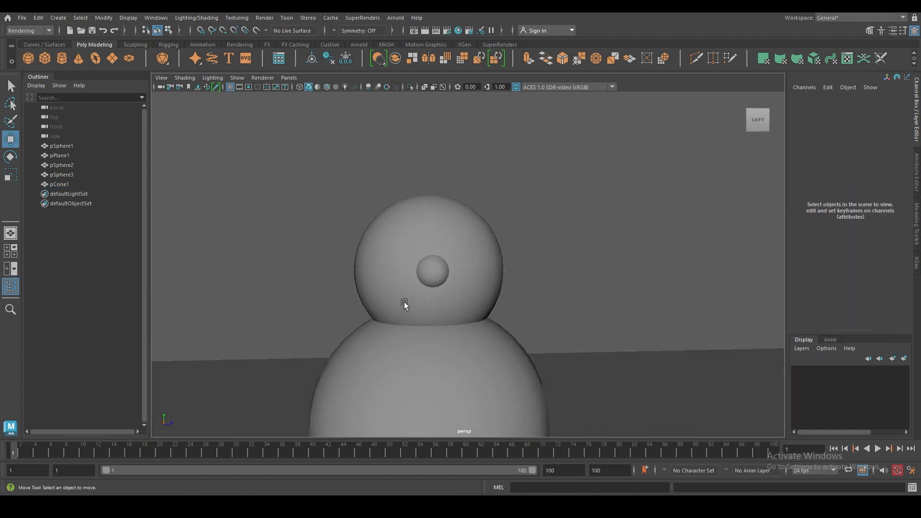
left_click(29, 61)
scroll(348, 217, "down", 7)
left_click_drag(441, 273, 449, 256, "alt")
left_click_drag(455, 298, 472, 153)
left_click_drag(454, 184, 387, 201, "alt")
left_click_drag(500, 147, 293, 169)
key("r")
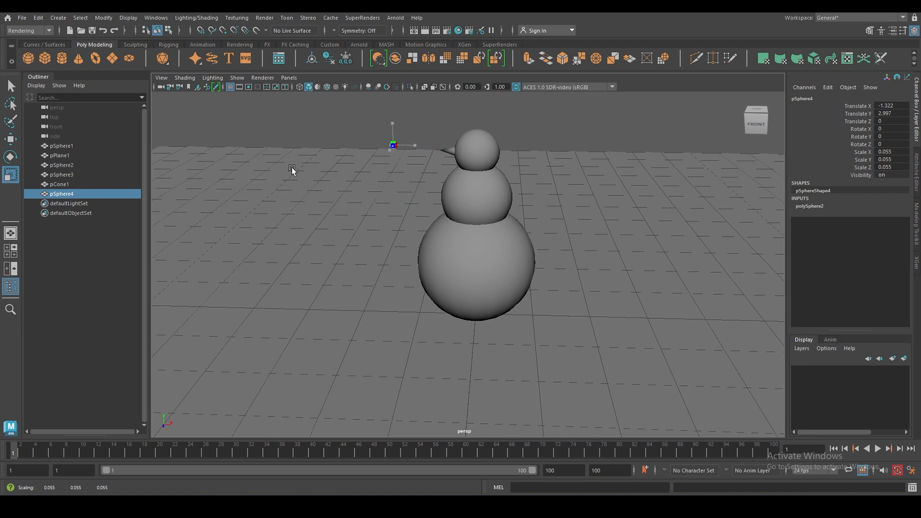
- Place the small sphere on the head as an eye at about X -0.261, Y 3.056, Z 0.158
key("w")
left_click_drag(413, 147, 475, 156)
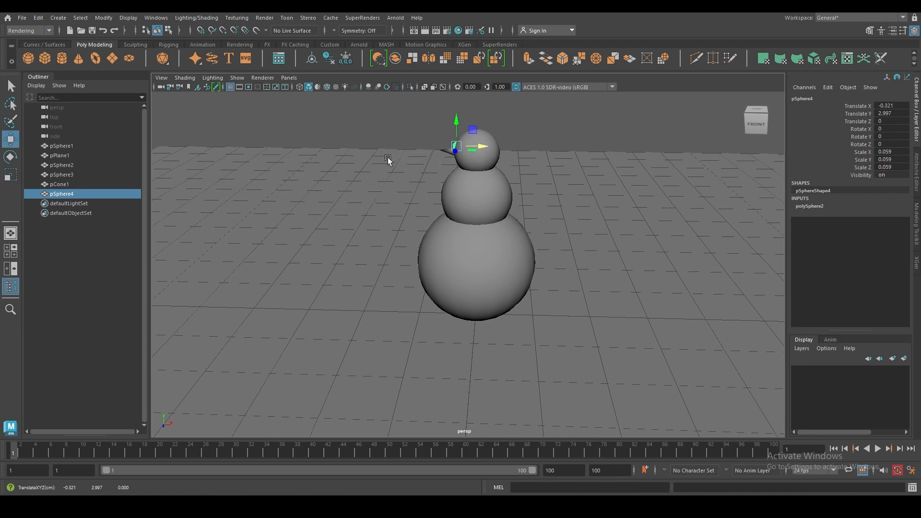
left_click(468, 152)
left_click_drag(398, 161, 437, 155, "alt")
key("f")
left_click_drag(363, 168, 542, 224, "alt")
left_click(449, 224)
left_click_drag(542, 224, 421, 236, "alt")
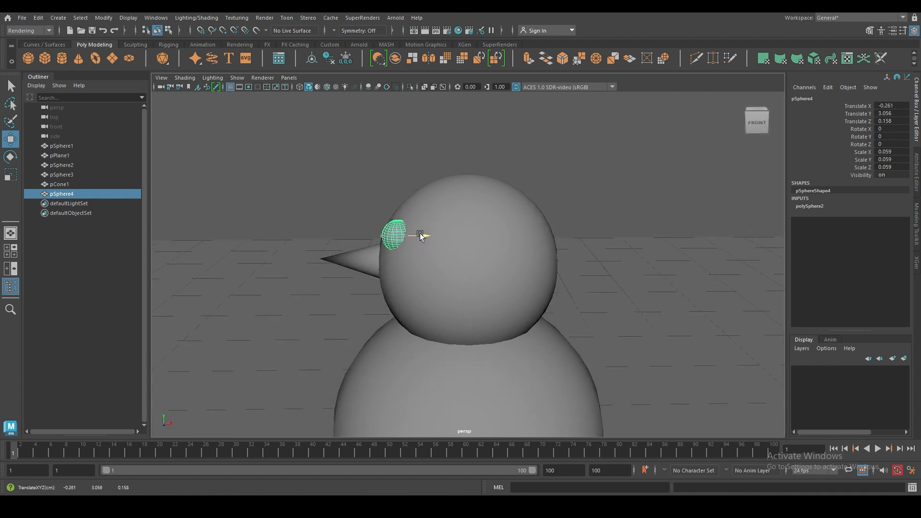
- Switch the menu set from Rendering to Modeling
left_click_drag(430, 197, 494, 222, "alt")
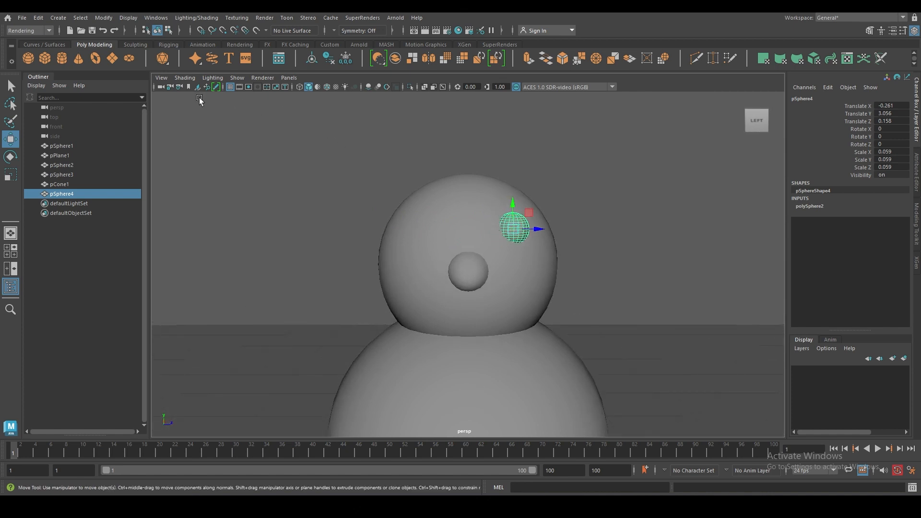
left_click(40, 32)
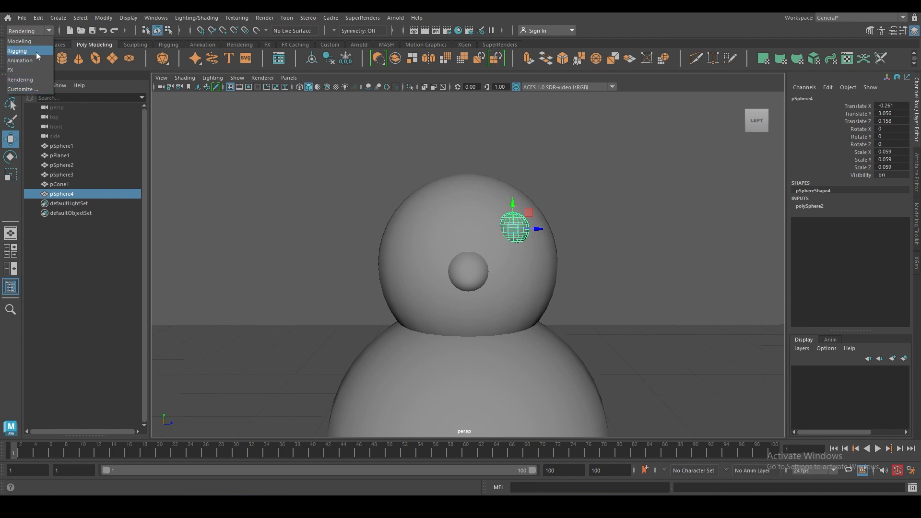
left_click(34, 41)
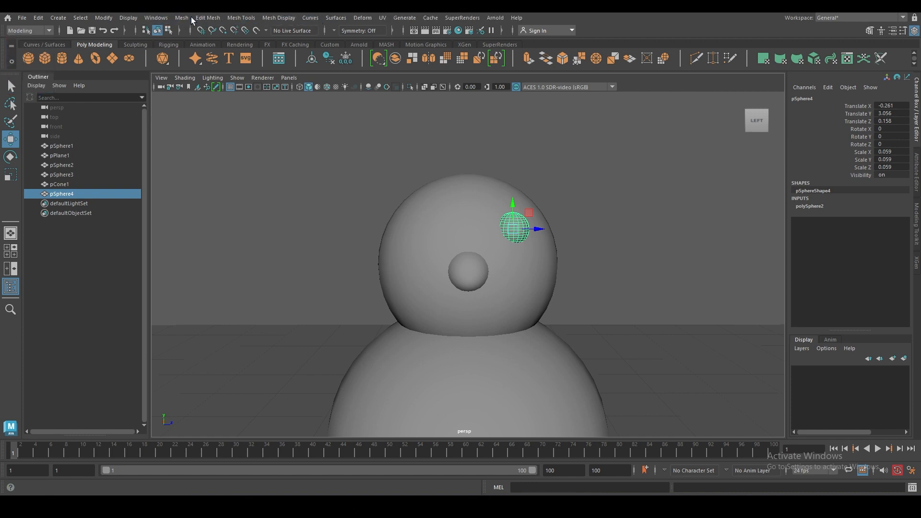
left_click(183, 19)
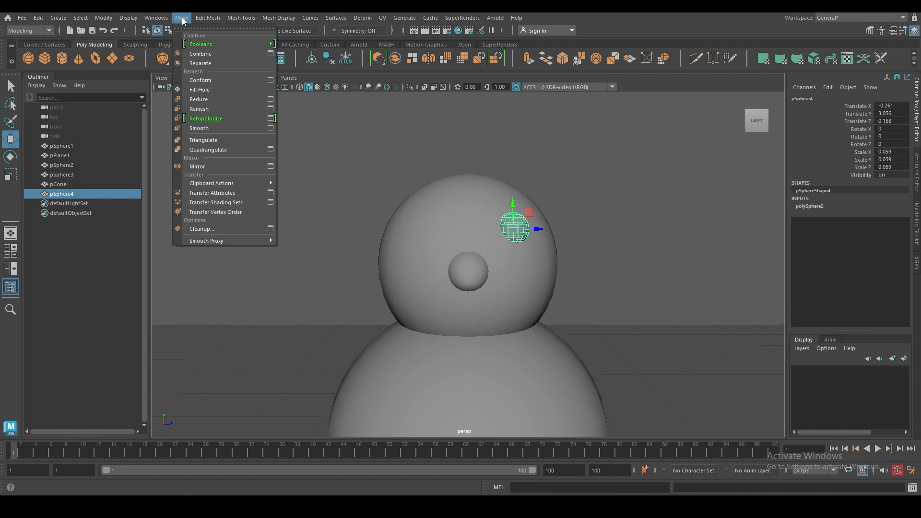
left_click(214, 167)
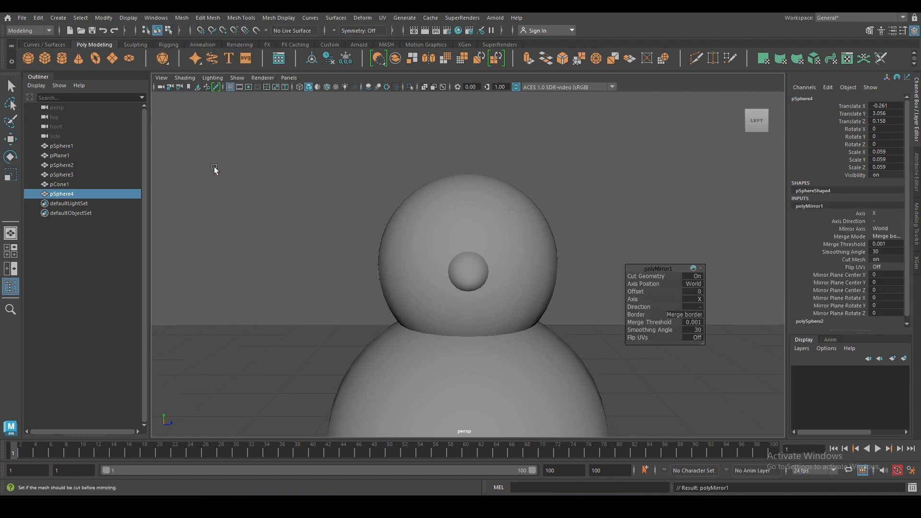
key("ctrl+z")
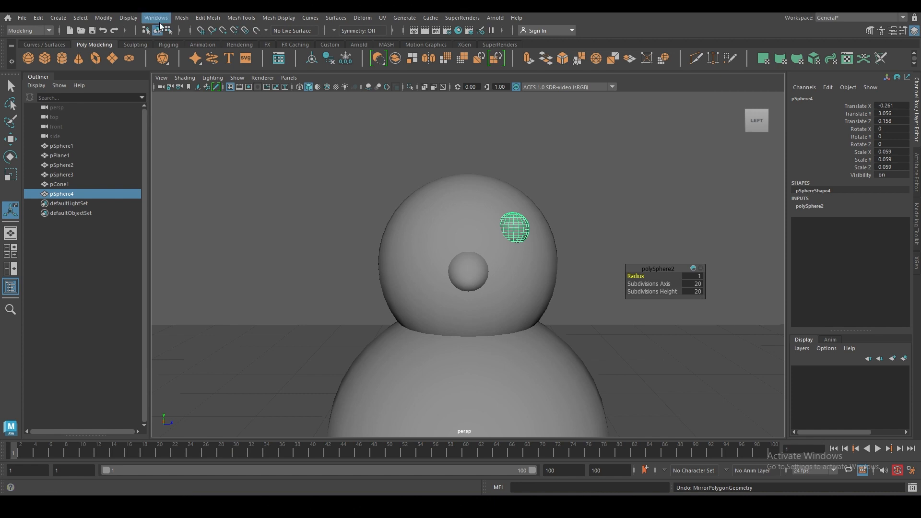
- Mirror the eye across the World Z axis using the Mirror options, then deselect it
left_click(181, 18)
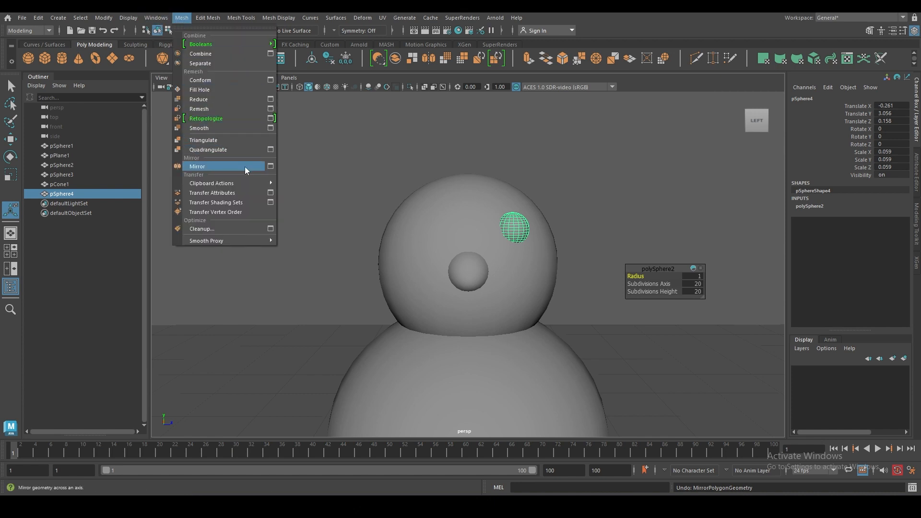
left_click(270, 166)
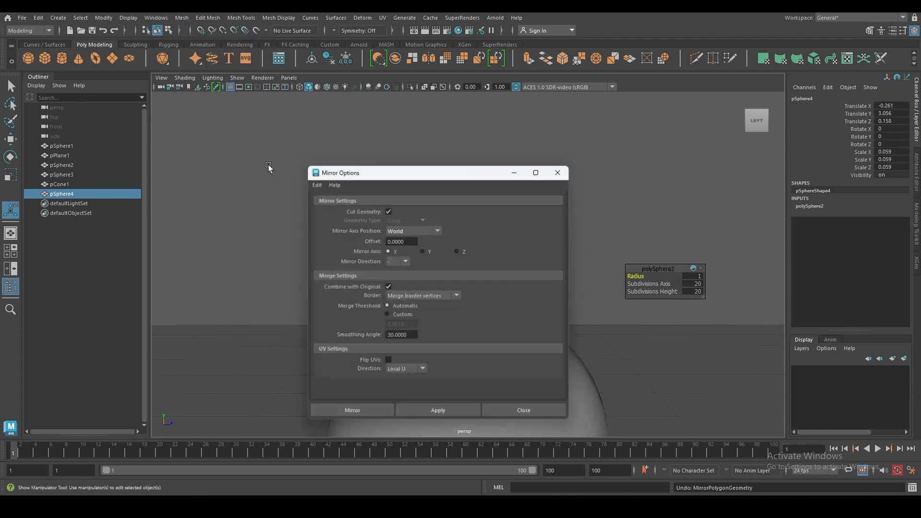
left_click_drag(388, 174, 662, 119)
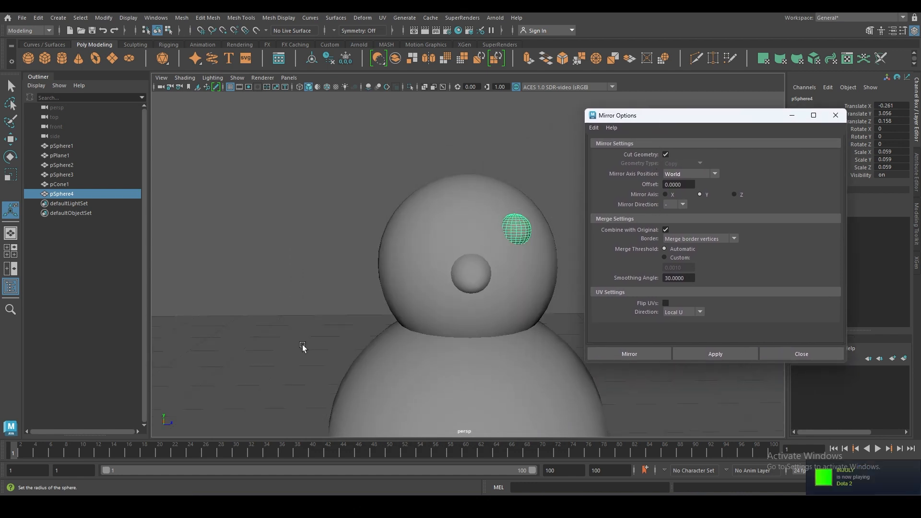
left_click(735, 195)
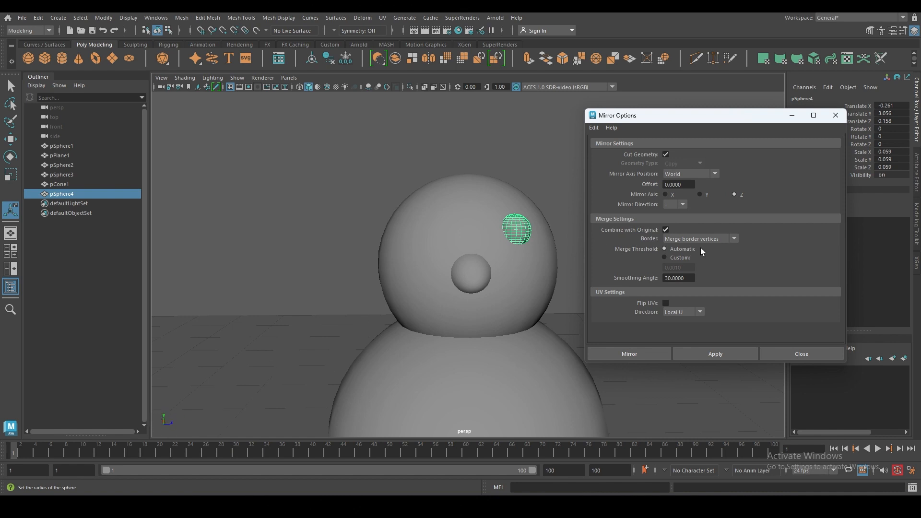
left_click(650, 353)
left_click(609, 224)
- Rename the snowman's lowest sphere to Bottom
left_click_drag(580, 286, 531, 292, "alt")
scroll(522, 305, "down", 3)
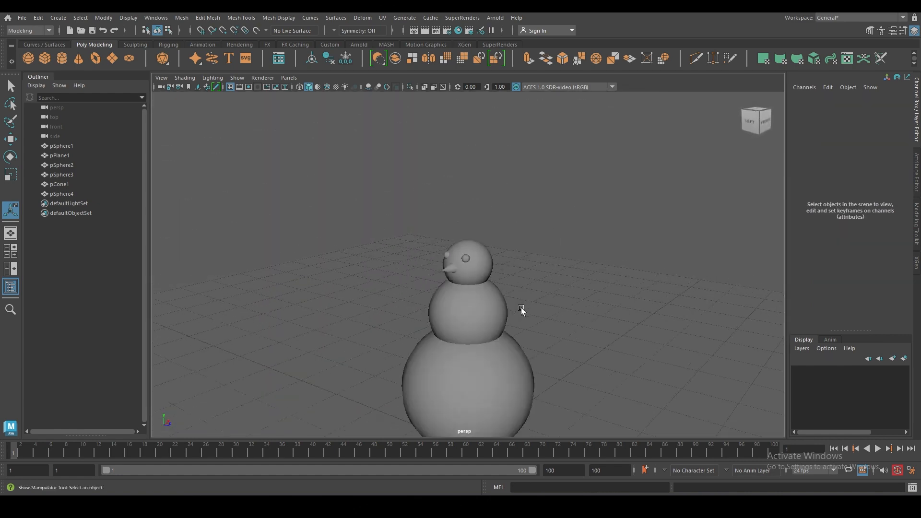
scroll(521, 321, "down", 3)
left_click_drag(520, 336, 450, 317, "alt")
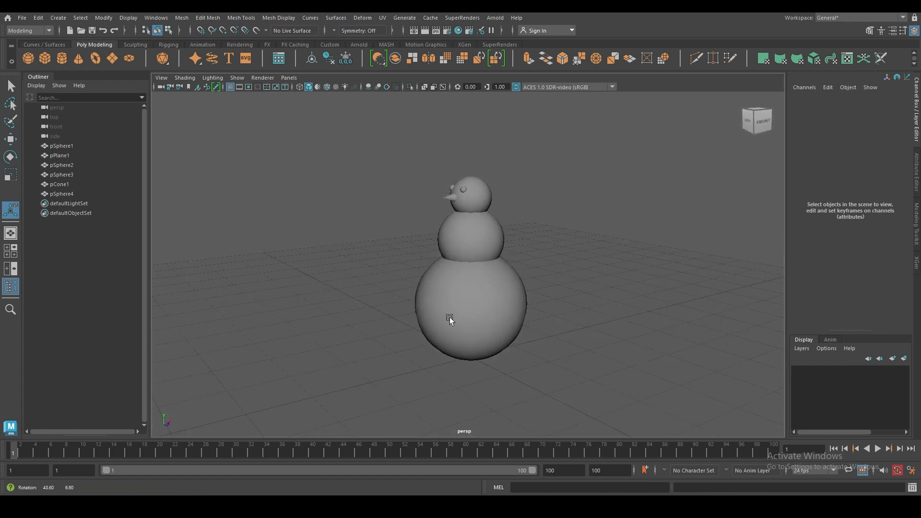
left_click(65, 145)
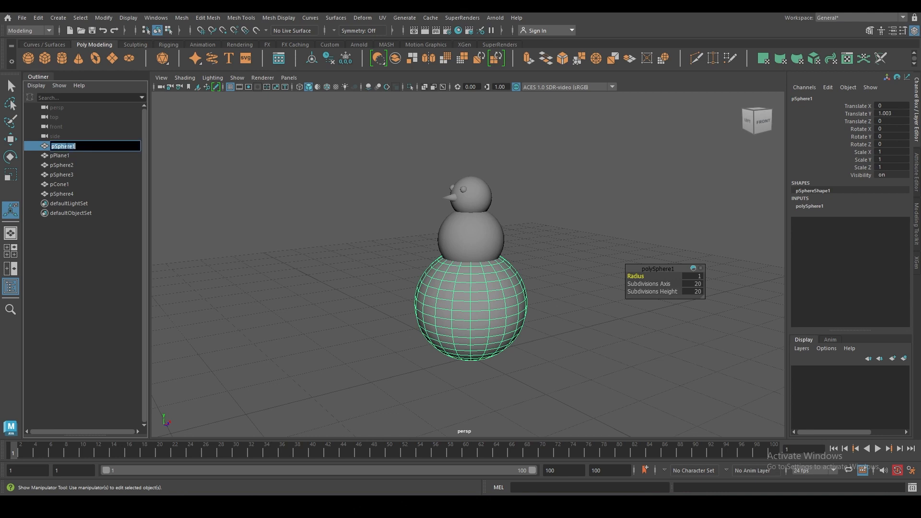
key("super")
key("super")
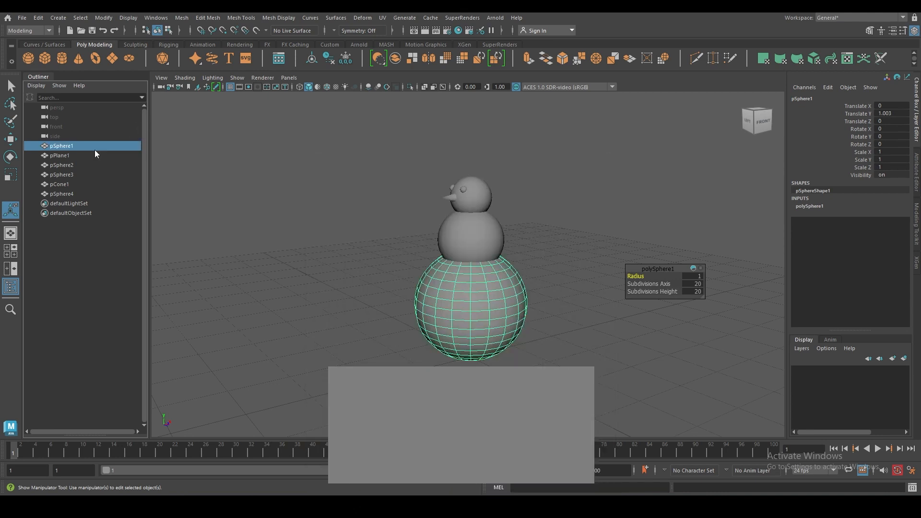
double_click(95, 150)
type("Bottom")
key("Return")
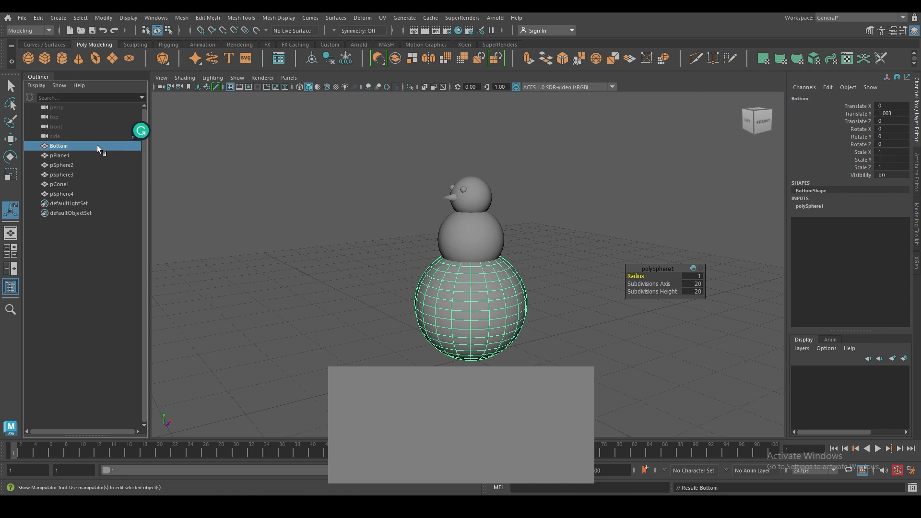
- Rename the plane to Ground and the snowman's middle sphere to Middle
double_click(82, 155)
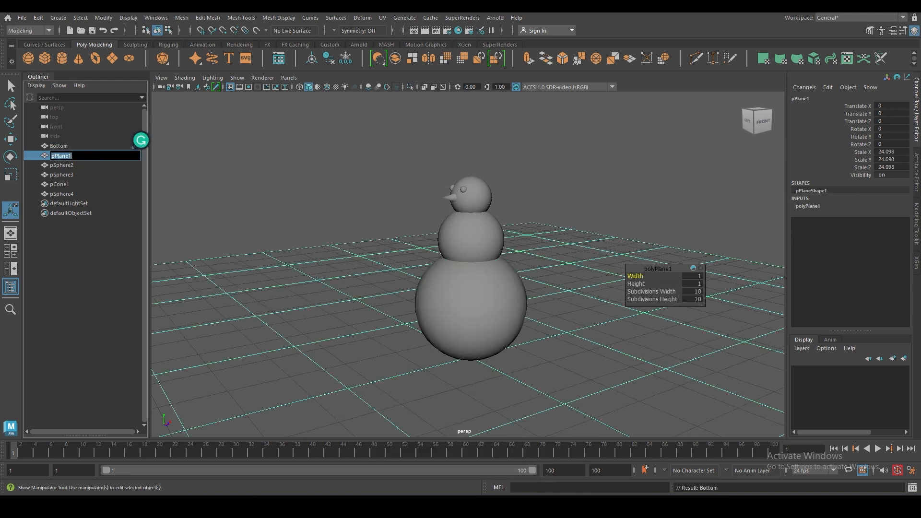
type("Grtund")
key("Return")
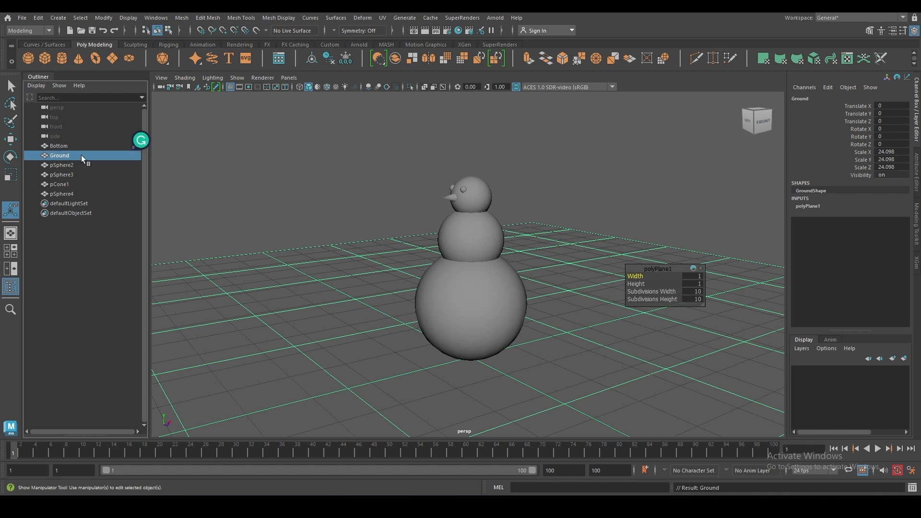
double_click(77, 164)
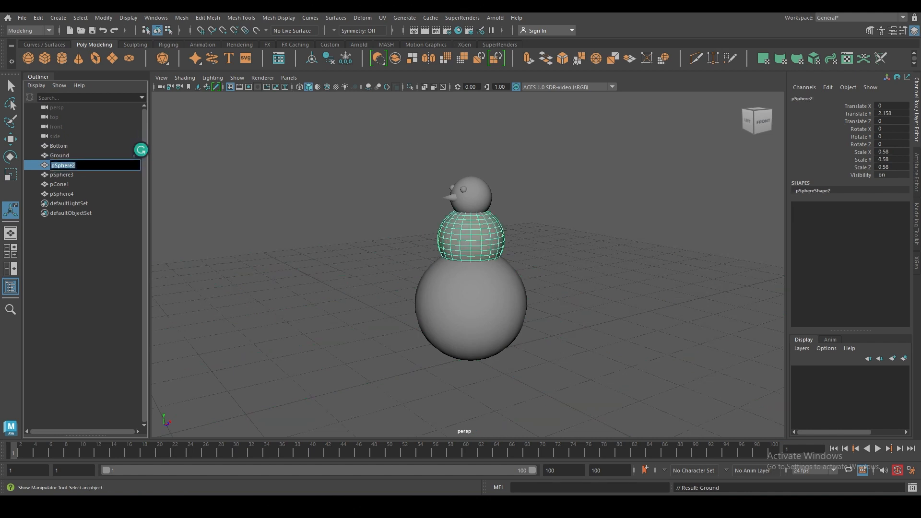
type("Middle")
key("Return")
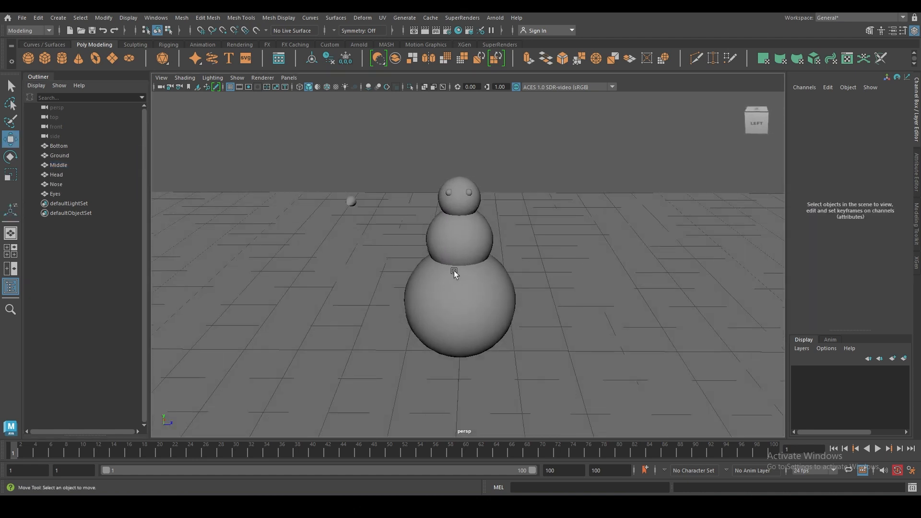
- Undo the last two changes and clear the selection
key("ctrl+z")
key("ctrl+z")
left_click(549, 249)
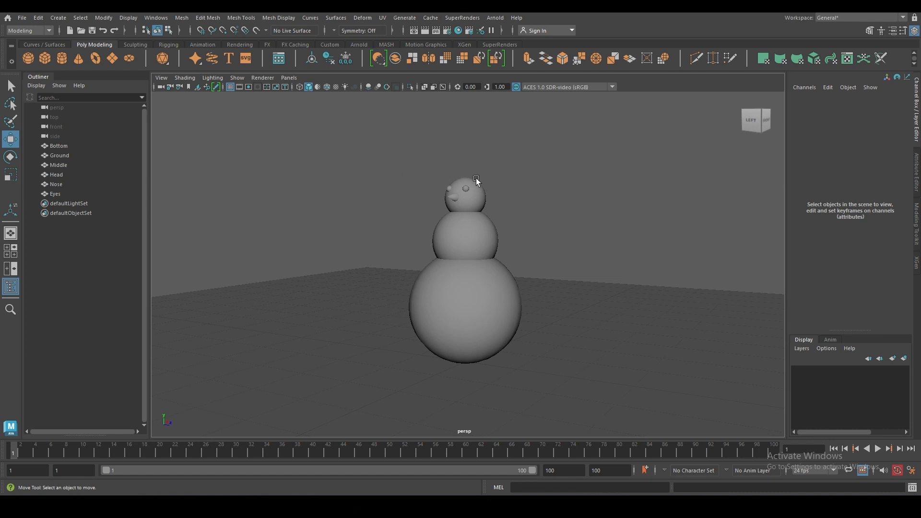
- Parent the Middle sphere under Bottom in the Outliner and expand Bottom's hierarchy
left_click(482, 291)
left_click(475, 229)
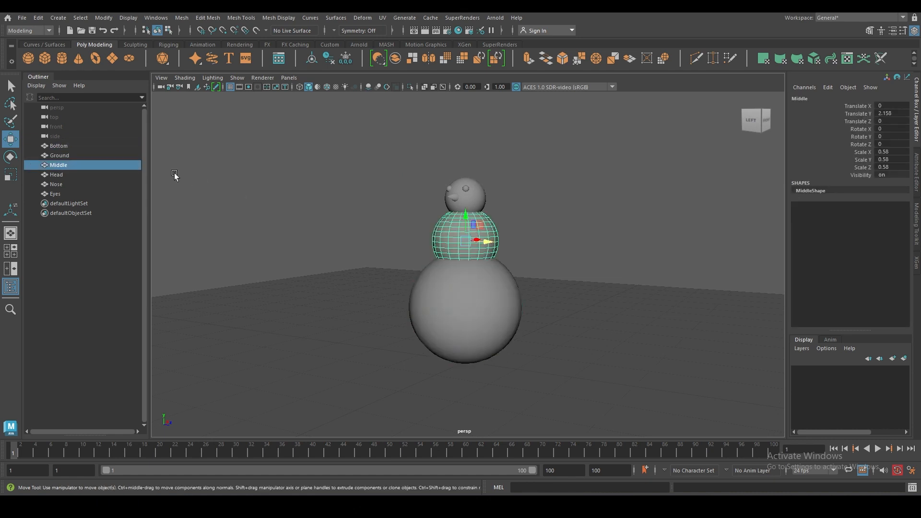
left_click(59, 147)
left_click(57, 165)
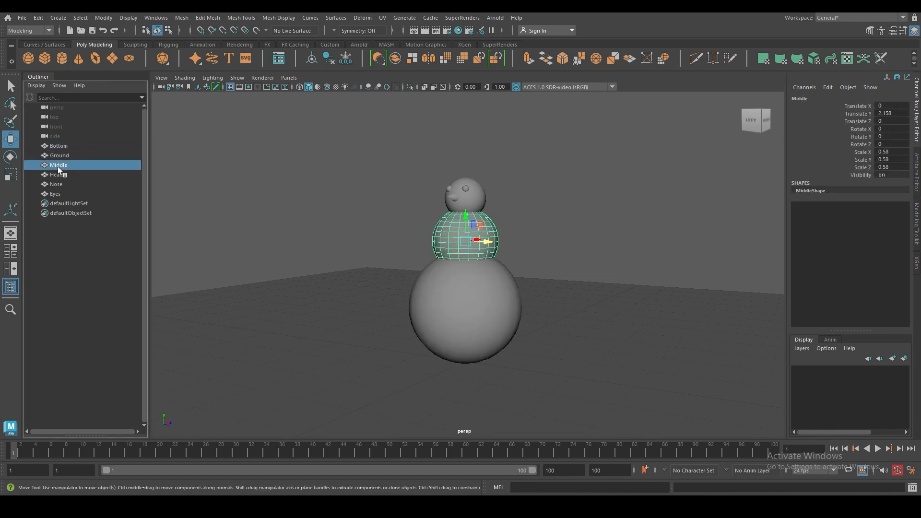
left_click_drag(59, 166, 63, 146)
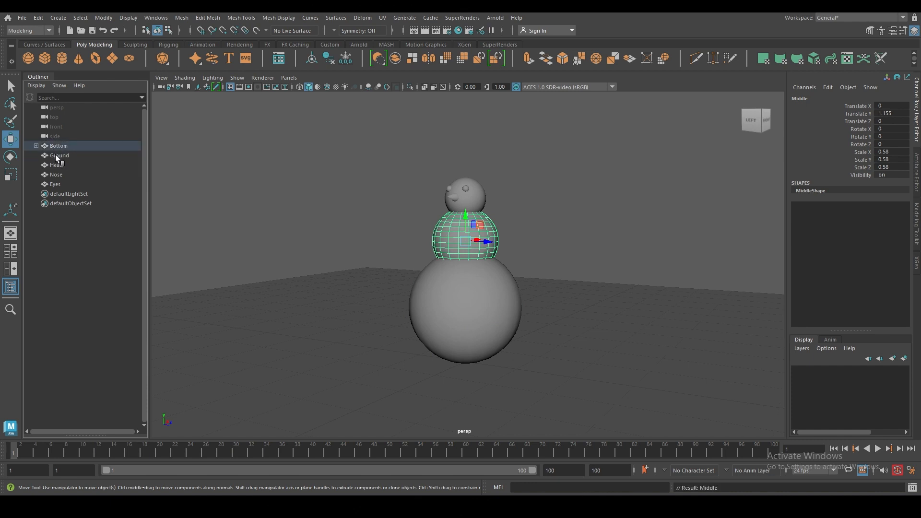
left_click(36, 145)
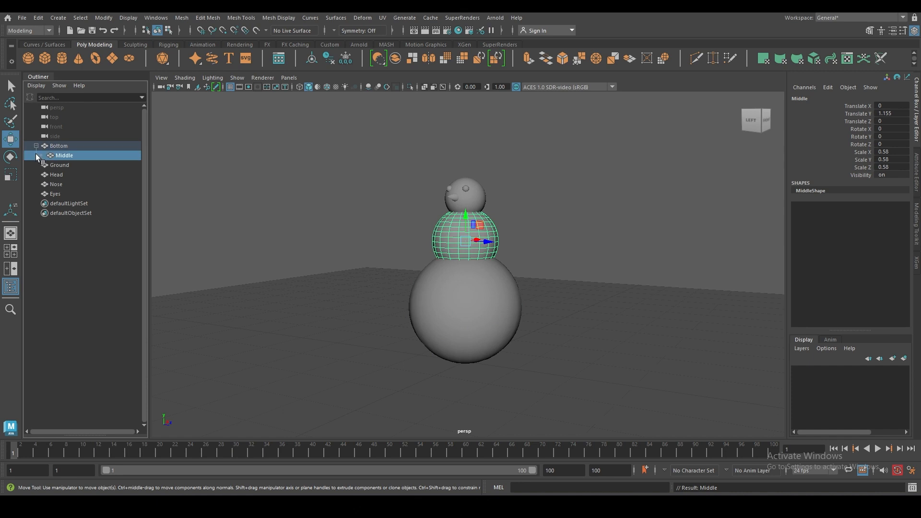
- Select Bottom and Middle in turn, then try moving Bottom along Z and undo the move
left_click(80, 233)
left_click(64, 147)
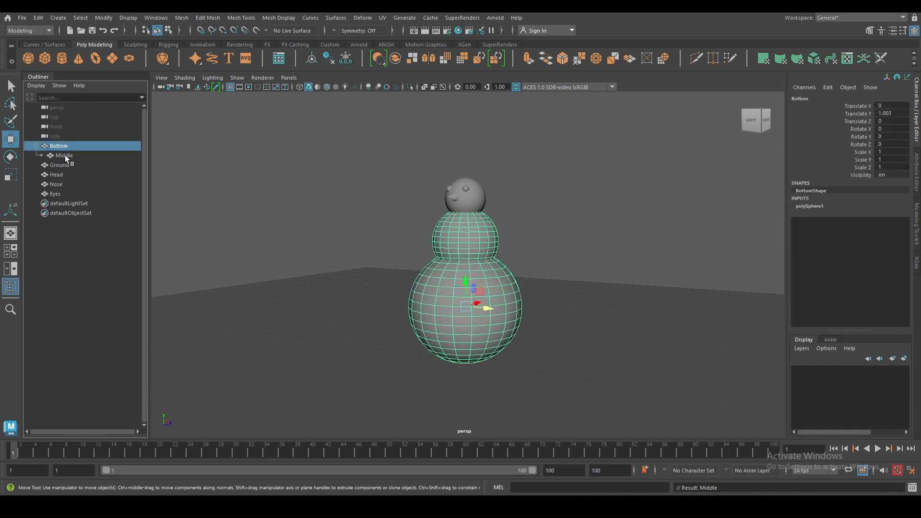
left_click(65, 155)
left_click(361, 215)
left_click(450, 299)
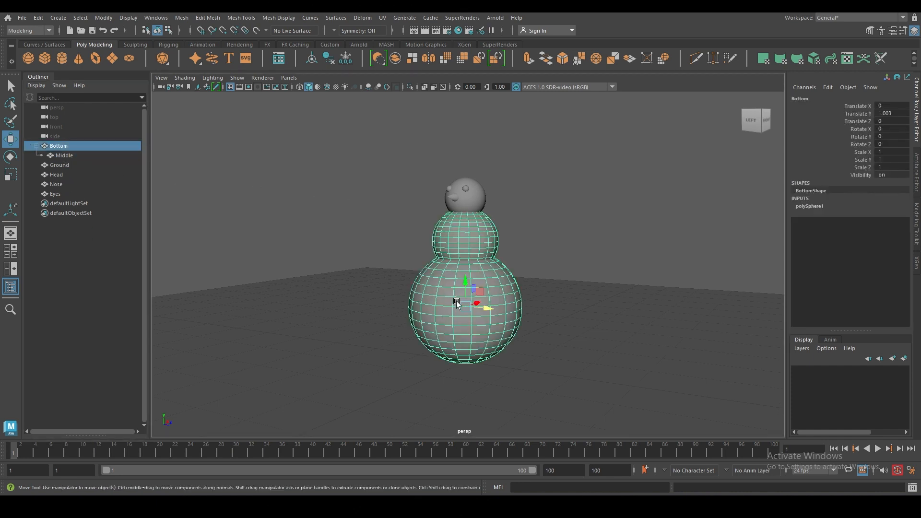
left_click_drag(490, 310, 627, 353)
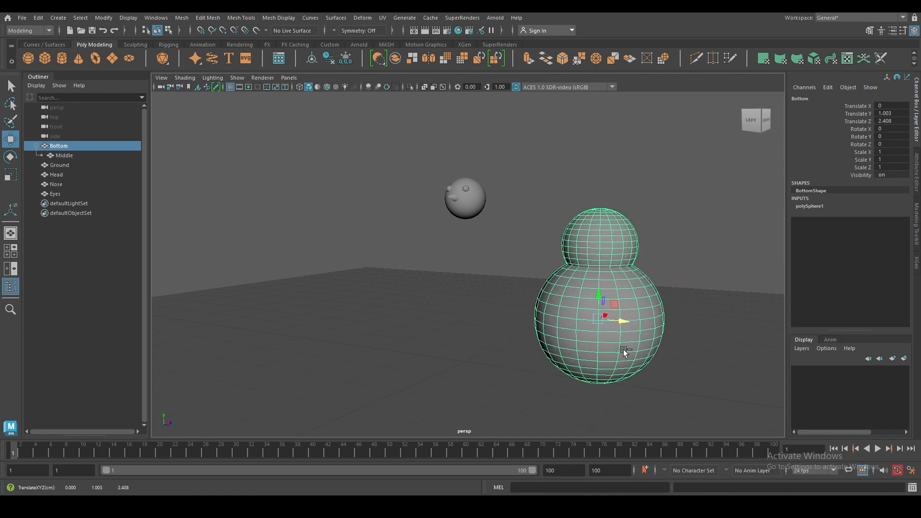
key("ctrl+z")
- Test-move Middle on its own and Bottom again, undo each move and deselect
left_click(479, 241)
left_click_drag(491, 253, 565, 266)
key("ctrl+z")
left_click(480, 307)
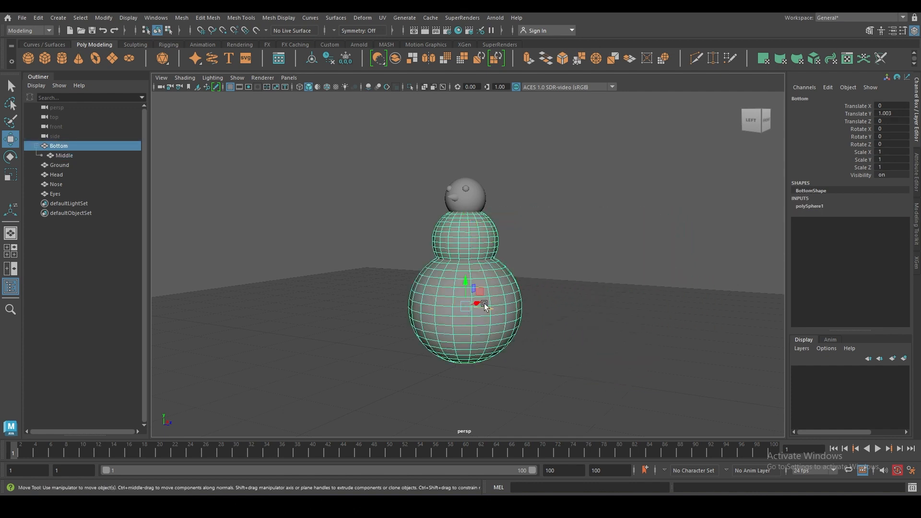
left_click_drag(477, 304, 637, 343)
key("ctrl+z")
left_click(375, 246)
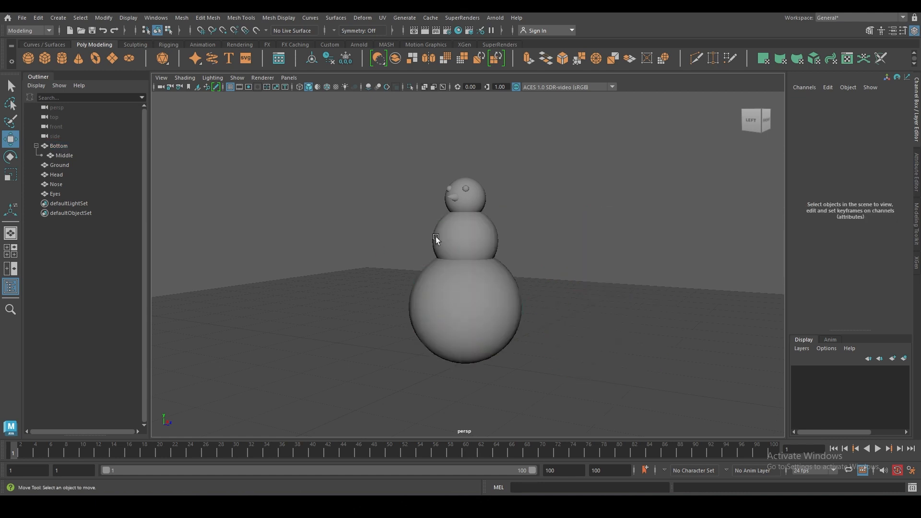
- Parent the Head sphere under Middle in the Outliner and expand Middle's hierarchy
left_click(474, 201)
left_click(470, 238)
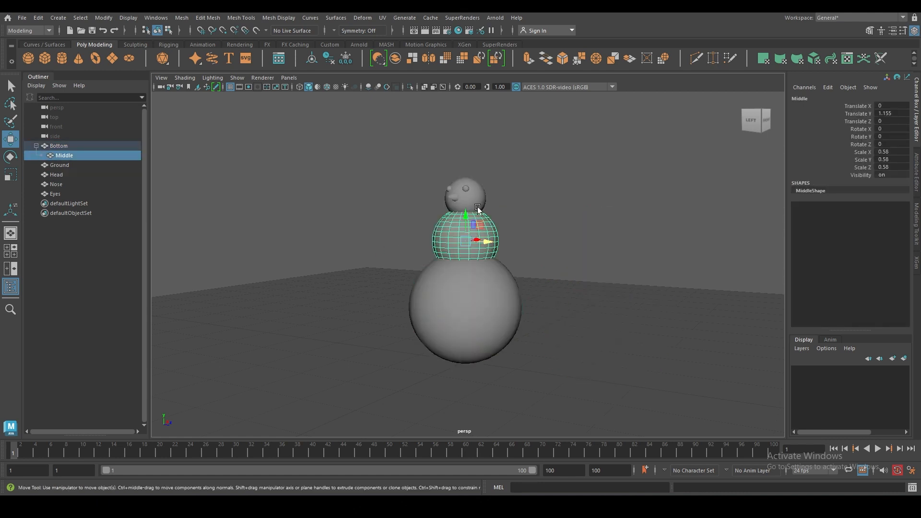
left_click(469, 204)
left_click(55, 220)
left_click(57, 174)
left_click_drag(57, 173, 64, 157)
left_click(42, 156)
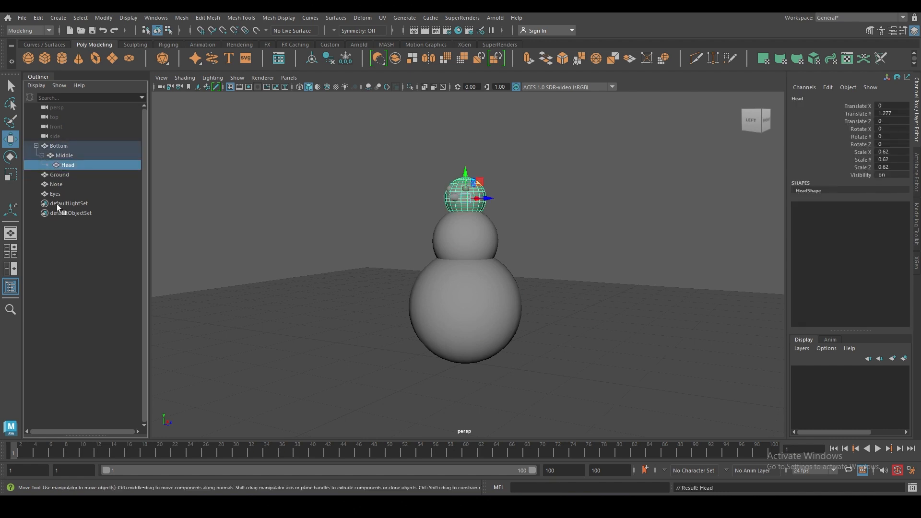
- Check the Head's place in the hierarchy and test-move Bottom together with its child spheres
left_click(70, 226)
left_click(65, 165)
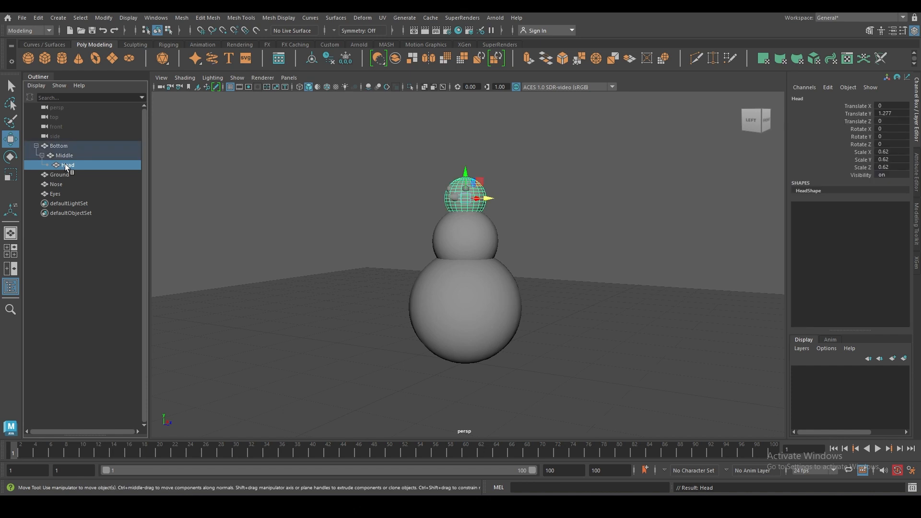
left_click(411, 261)
left_click(437, 288)
left_click_drag(576, 333, 416, 314)
- Test-move Middle with its child, and the Head alone, along Z, undoing each move and deselecting
left_click(523, 253)
left_click(486, 249)
left_click_drag(487, 242, 441, 252)
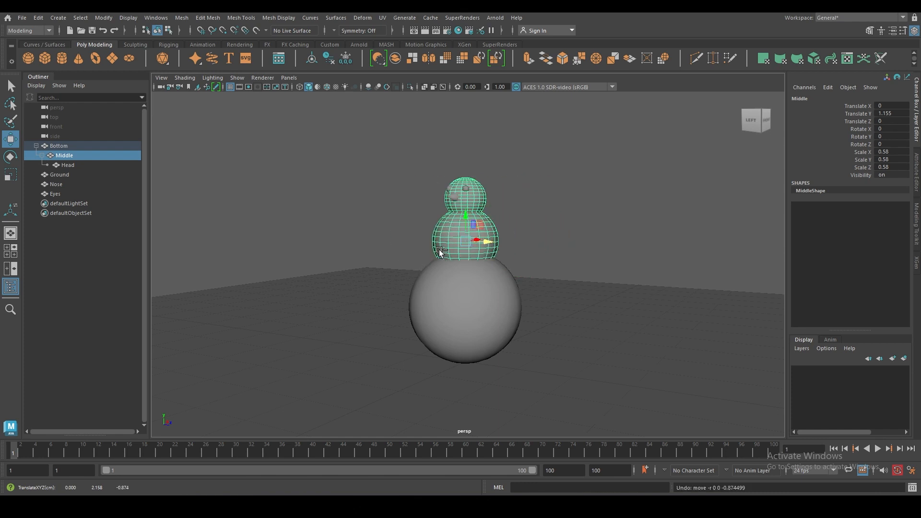
left_click(483, 204)
left_click_drag(486, 198, 435, 213)
key("ctrl+z")
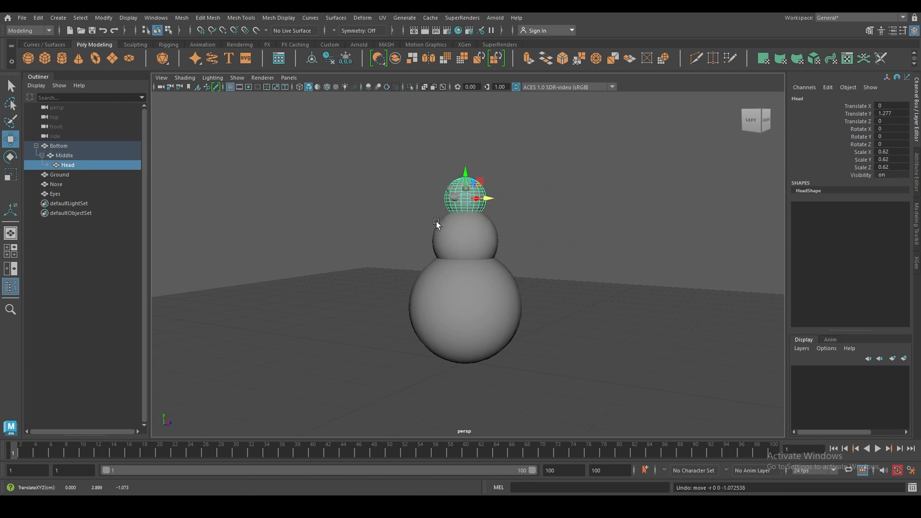
left_click(408, 221)
- Parent the Nose and the Eyes under Head in the Outliner, then deselect
left_click(59, 188)
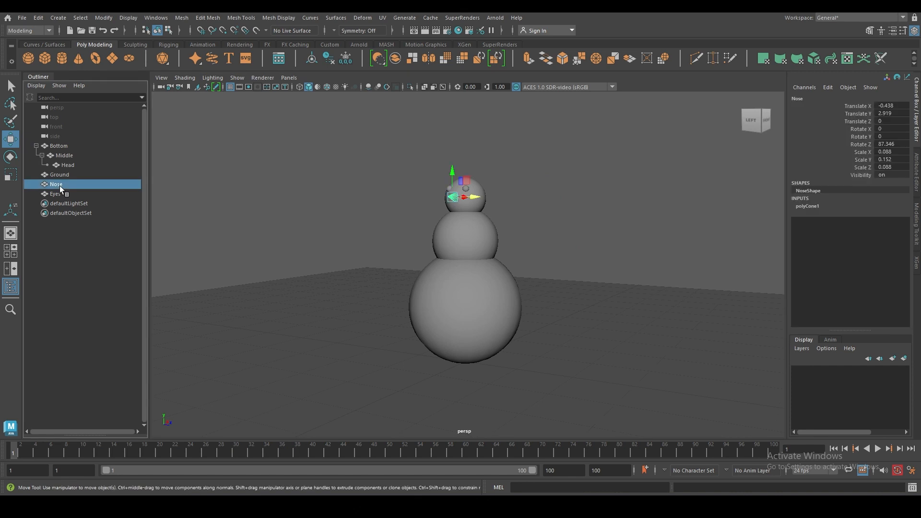
middle_click_drag(58, 185, 71, 165)
left_click(47, 165)
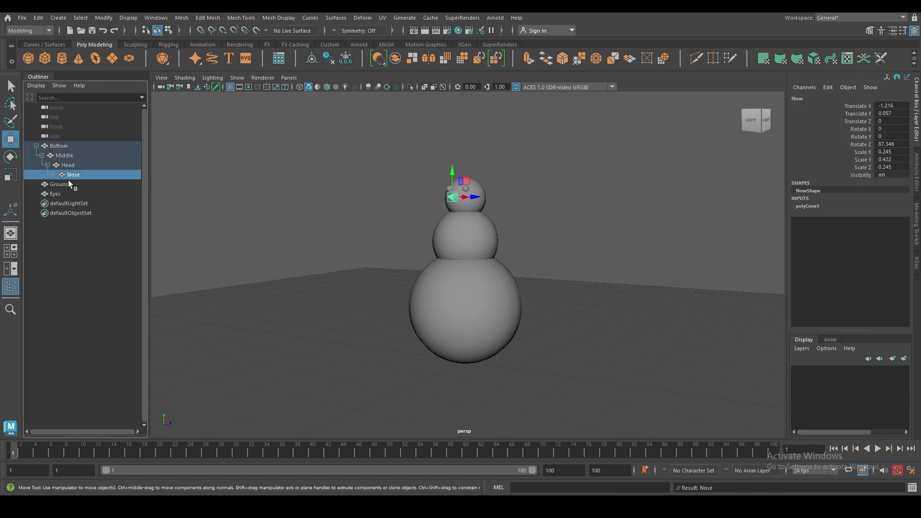
left_click(69, 238)
left_click(56, 195)
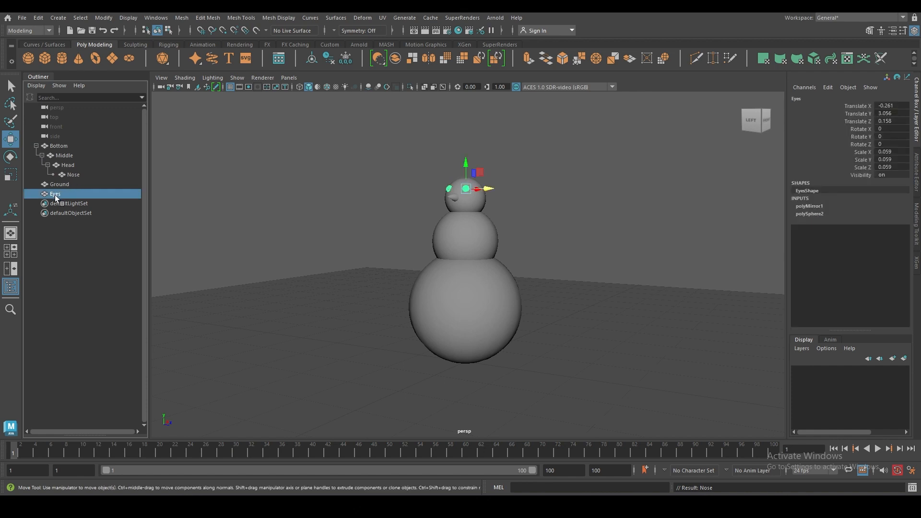
middle_click_drag(55, 195, 70, 165)
left_click(108, 273)
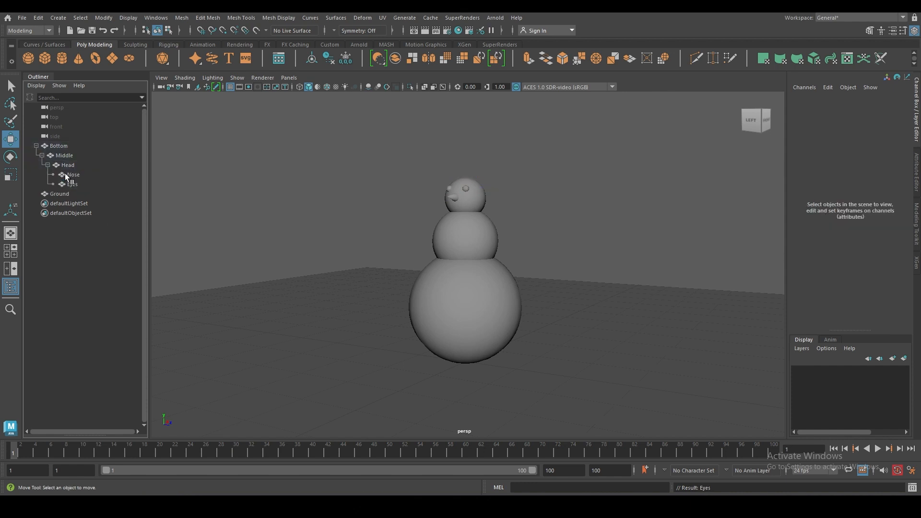
- Select Head, Nose and Eyes in turn to check which facial parts belong to the Head
left_click(75, 166)
left_click(76, 174)
left_click(77, 183)
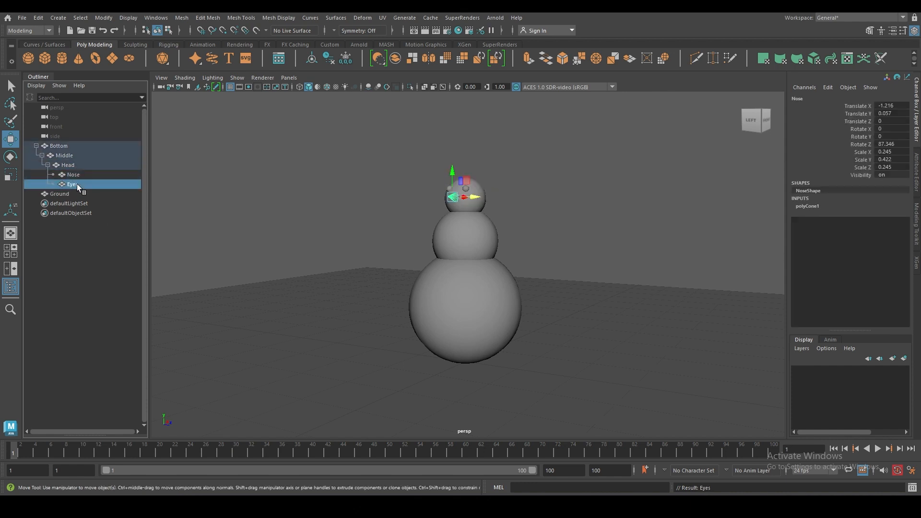
left_click(310, 234)
left_click(479, 205)
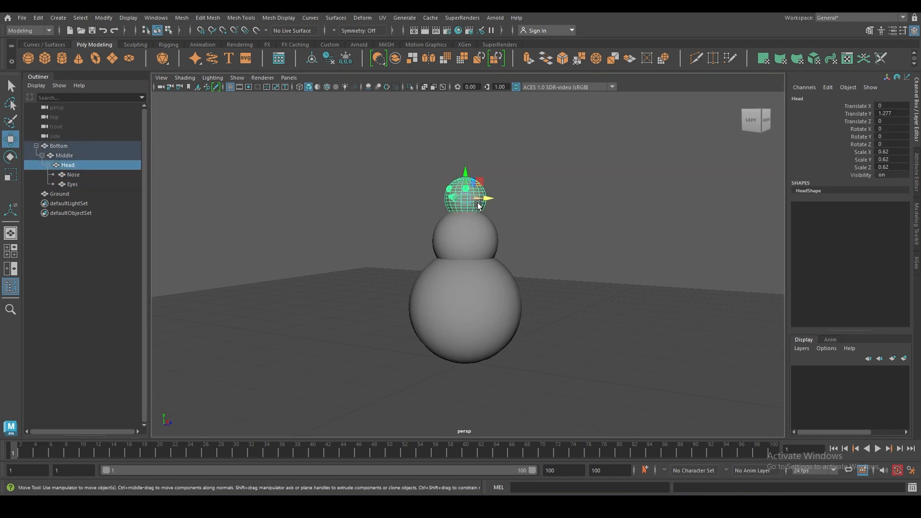
left_click(541, 207)
left_click(463, 185)
left_click(441, 197)
left_click(453, 195)
left_click(531, 210)
- Try moving Bottom along Z to test the complete snowman hierarchy, then deselect
left_click(482, 294)
left_click_drag(500, 305, 414, 332)
left_click(569, 248)
- Select the Ground plane and activate the Foamy sculpting tool on it
left_click_drag(482, 299, 419, 304, "alt")
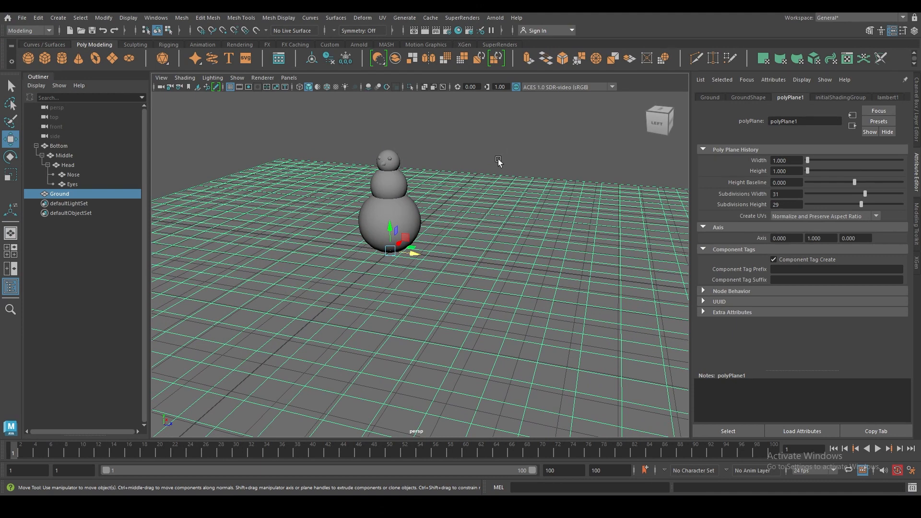
left_click(497, 160)
left_click(465, 215)
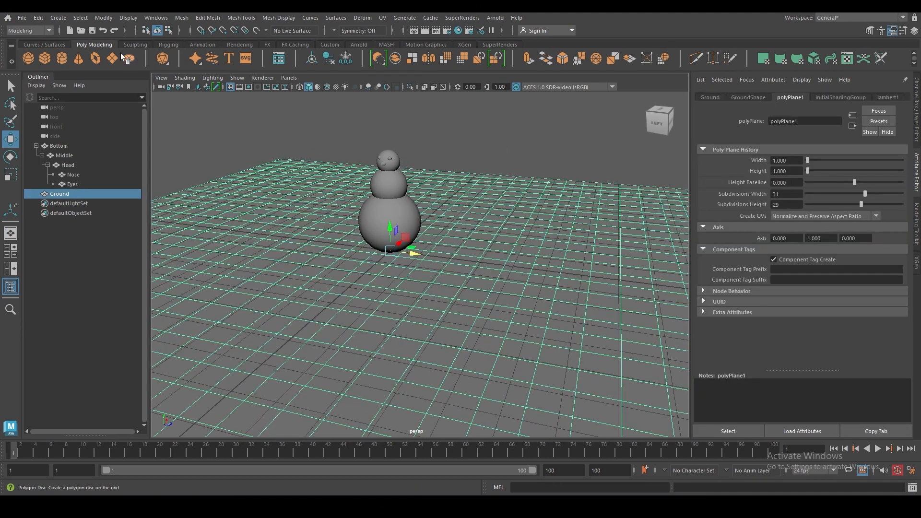
left_click(131, 45)
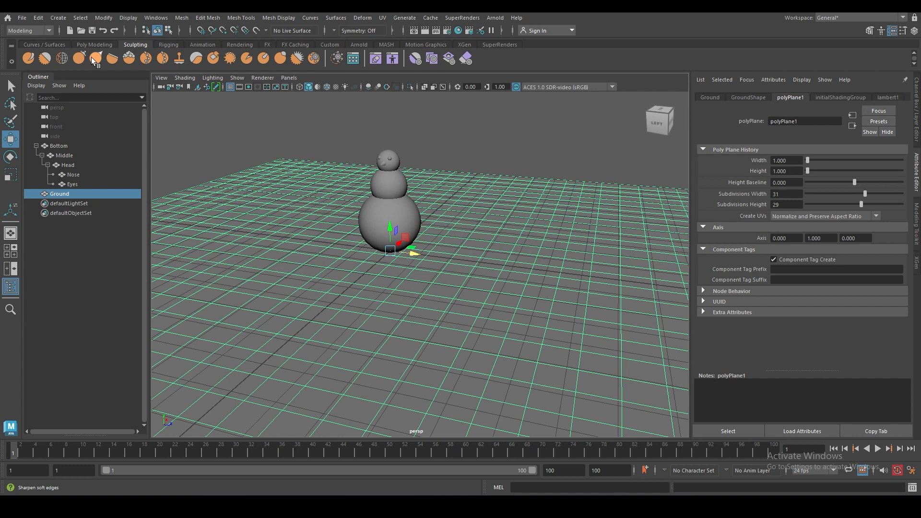
left_click(130, 58)
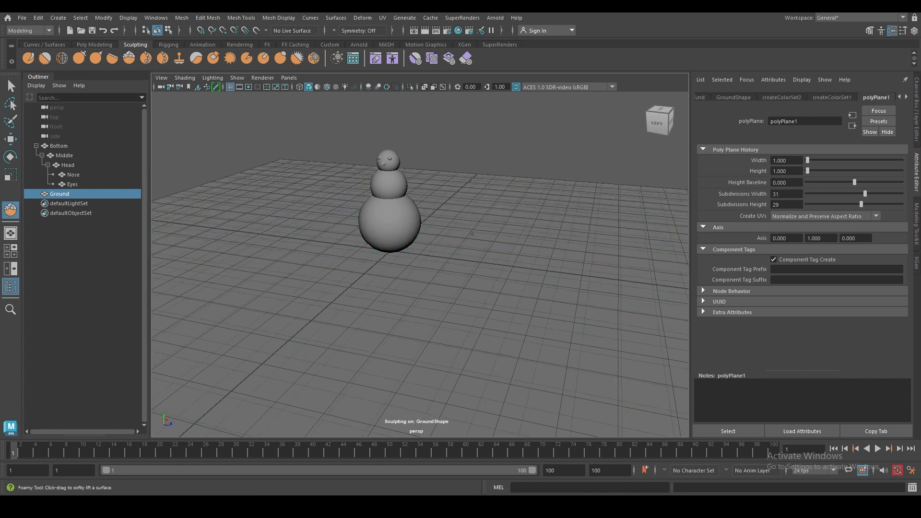
- Try raising a tall peak on the ground beside the snowman with the Foamy tool, then undo the strokes
left_click_drag(472, 234, 58, 225)
mouse_move(486, 243)
left_mouse_down()
mouse_move(341, 243)
mouse_move(313, 254)
left_mouse_up()
mouse_move(511, 252)
left_mouse_down()
mouse_move(496, 251)
mouse_move(539, 268)
mouse_move(549, 297)
left_mouse_up()
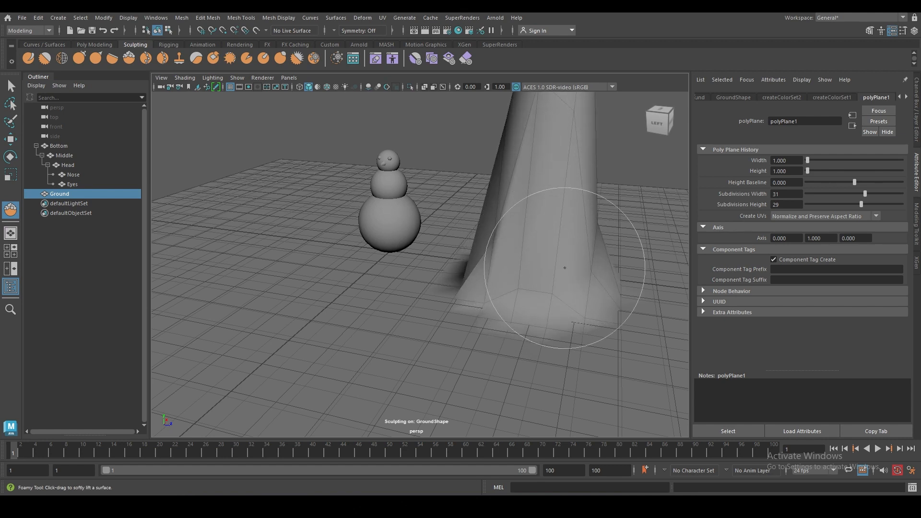
scroll(557, 268, "down", 6)
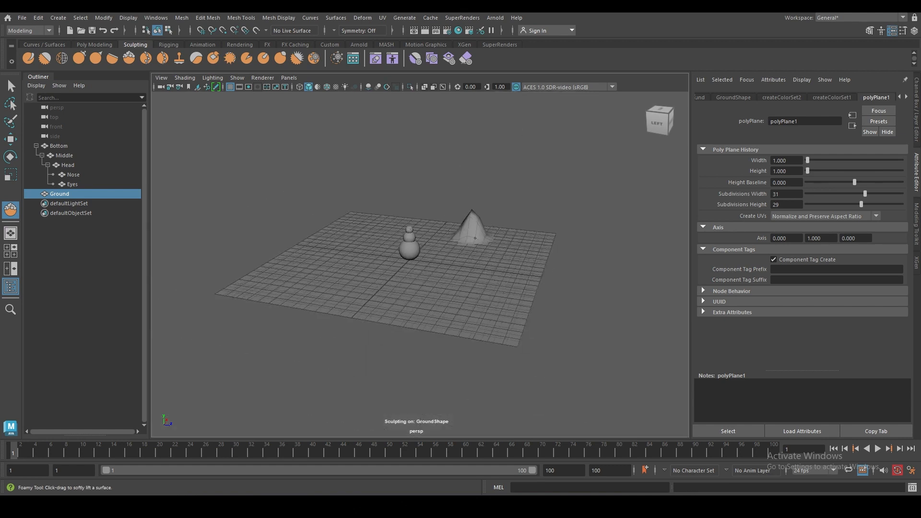
mouse_move(475, 238)
left_mouse_down()
mouse_move(470, 260)
mouse_move(374, 245)
mouse_move(339, 288)
mouse_move(452, 321)
mouse_move(514, 310)
mouse_move(519, 246)
mouse_move(436, 224)
mouse_move(319, 258)
mouse_move(372, 238)
mouse_move(374, 285)
mouse_move(296, 301)
mouse_move(245, 298)
left_mouse_up()
key("ctrl+z")
scroll(364, 239, "up", 3)
key("ctrl+z")
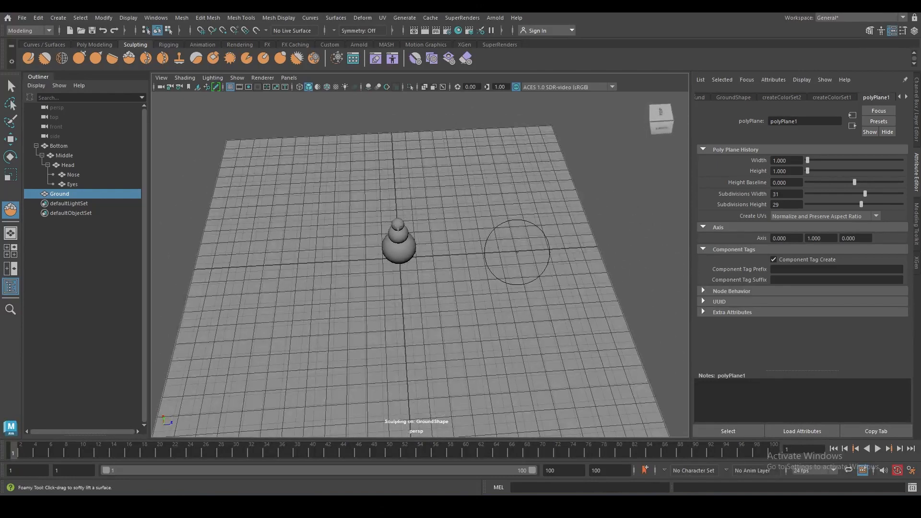
- Resize the Foamy brush and sculpt a range of hills along the ground's edges behind and beside the snowman, undoing unwanted strokes
key("b")
mouse_move(527, 255)
left_mouse_down()
mouse_move(625, 283)
mouse_move(356, 146)
mouse_move(297, 154)
left_mouse_up()
key("ctrl+z")
mouse_move(599, 267)
left_mouse_down()
mouse_move(468, 144)
mouse_move(247, 220)
left_mouse_up()
mouse_move(253, 275)
left_mouse_down("alt")
mouse_move(255, 230)
mouse_move(524, 212)
mouse_move(547, 182)
mouse_move(475, 165)
mouse_move(450, 142)
mouse_move(479, 180)
mouse_move(488, 161)
mouse_move(335, 154)
mouse_move(372, 160)
mouse_move(291, 195)
mouse_move(237, 174)
mouse_move(222, 185)
mouse_move(216, 216)
left_mouse_up("alt")
key("ctrl+z")
left_click_drag(566, 257, 595, 269)
mouse_move(506, 256)
left_mouse_down("alt")
mouse_move(545, 226)
mouse_move(494, 250)
left_mouse_up("alt")
left_click_drag(540, 150, 508, 137)
right_click_drag(439, 176, 611, 210, "alt")
left_click_drag(490, 194, 446, 259, "alt")
middle_click_drag(446, 193, 593, 413, "alt")
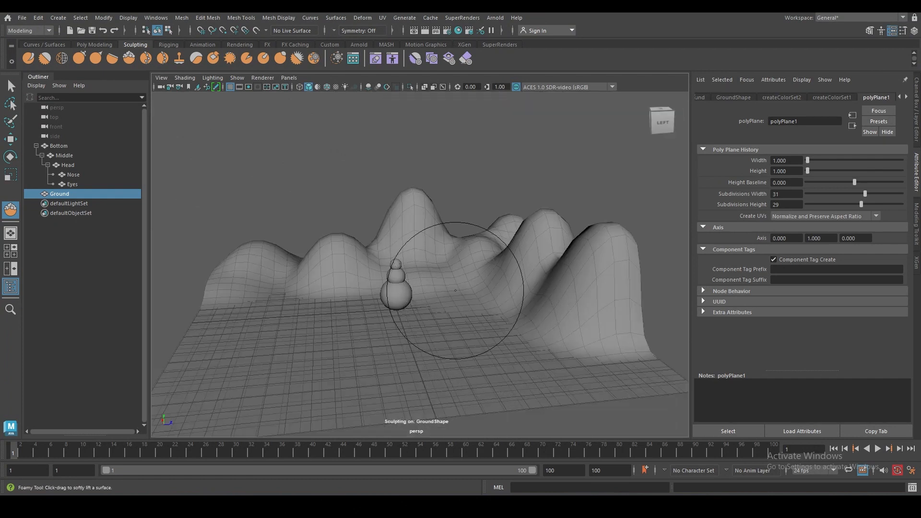
- Set the Foamy brush strength to 2.203 and size to 6.597, and gently sculpt uneven terrain around the snowman
double_click(10, 211)
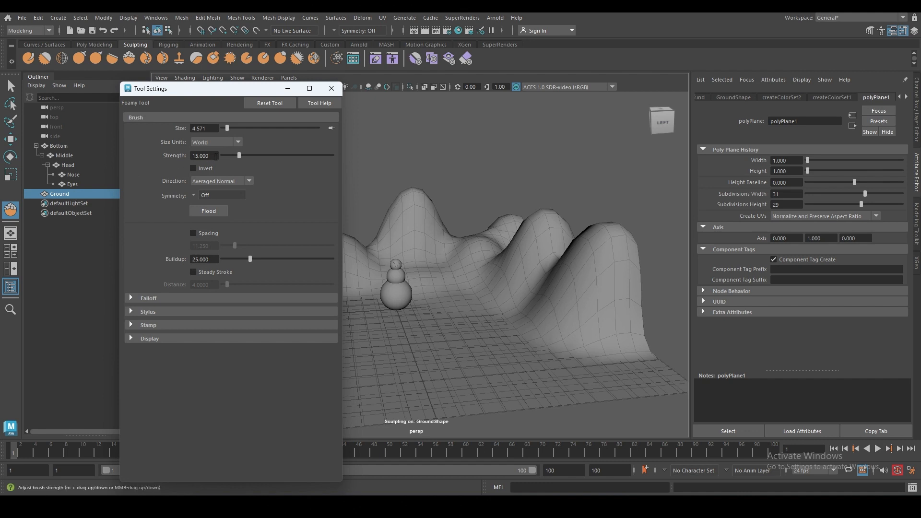
left_click_drag(224, 158, 220, 159)
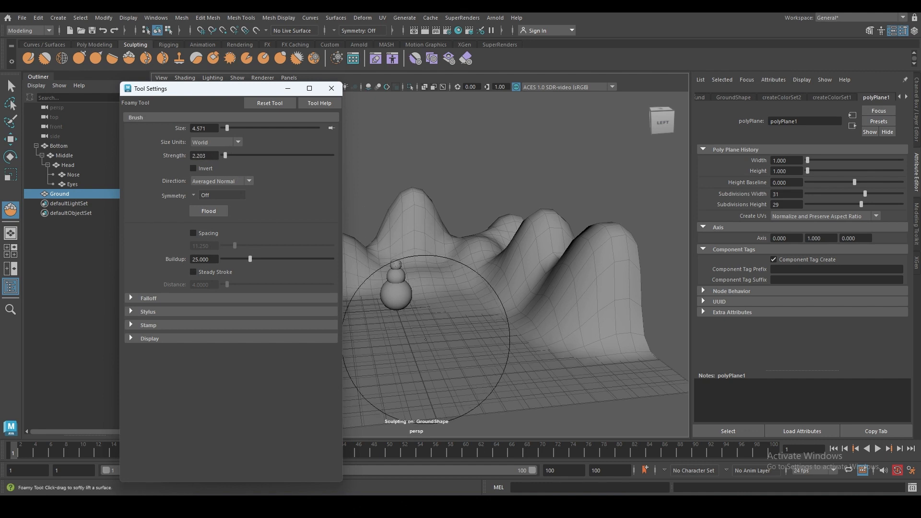
left_click(450, 347)
key("b")
mouse_move(458, 356)
left_mouse_down()
mouse_move(497, 356)
mouse_move(480, 355)
left_mouse_up()
middle_click_drag(484, 352, 568, 331, "alt")
left_click_drag(393, 337, 389, 337)
mouse_move(389, 336)
middle_mouse_down("alt")
mouse_move(461, 336)
mouse_move(478, 325)
middle_mouse_up("alt")
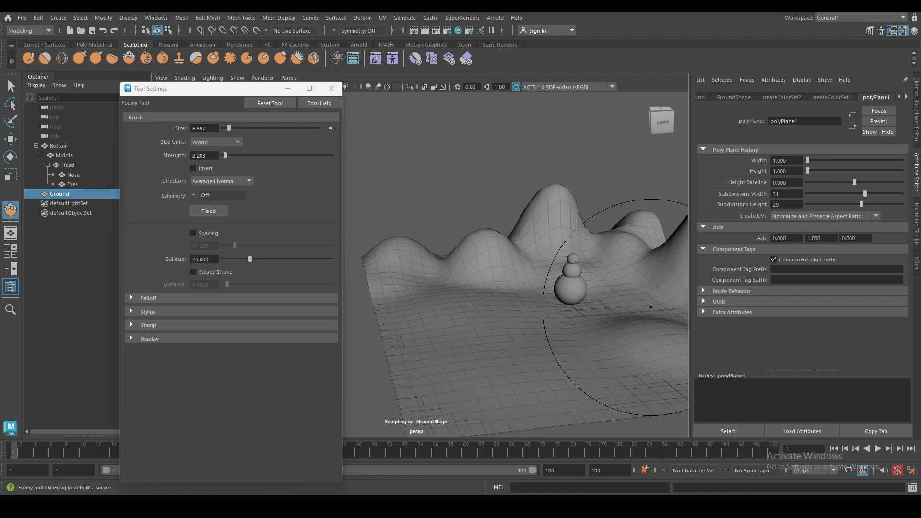
mouse_move(583, 292)
left_mouse_down("alt")
mouse_move(572, 319)
mouse_move(556, 316)
mouse_move(599, 325)
mouse_move(436, 288)
left_mouse_up("alt")
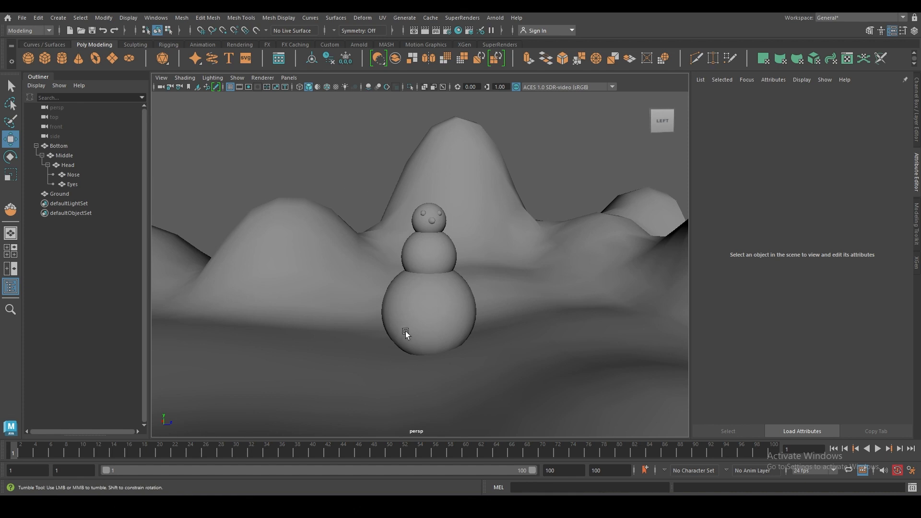
- Add an Arnold Skydome Light to the snowman scene
left_click_drag(405, 331, 411, 333, "alt")
scroll(416, 329, "down", 4)
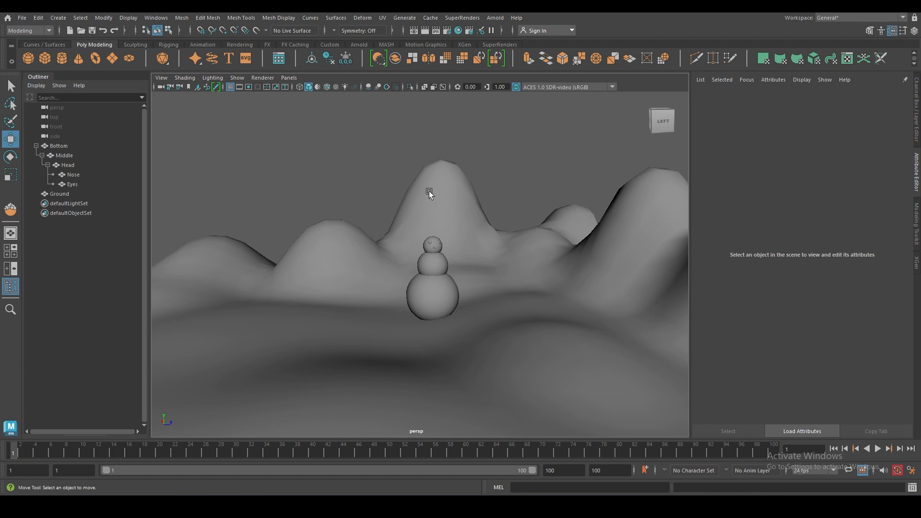
left_click(493, 19)
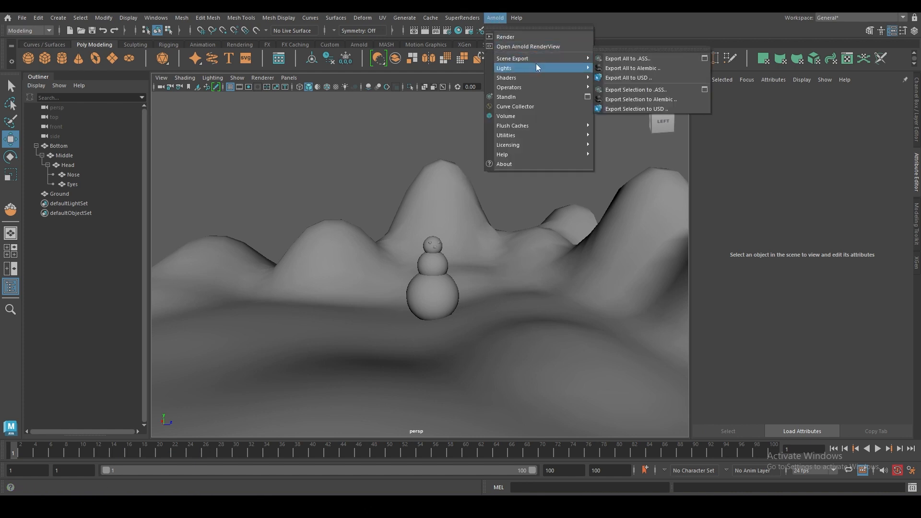
mouse_move(542, 58)
mouse_move(578, 68)
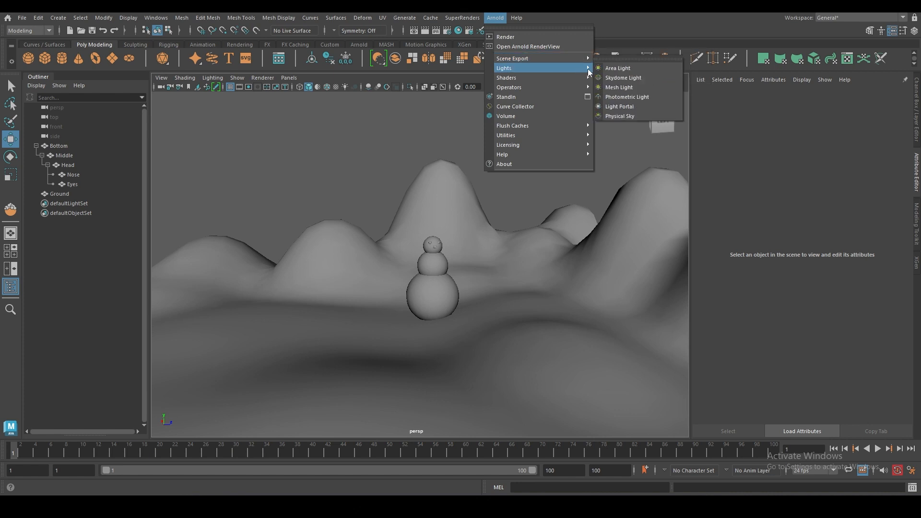
left_click(614, 77)
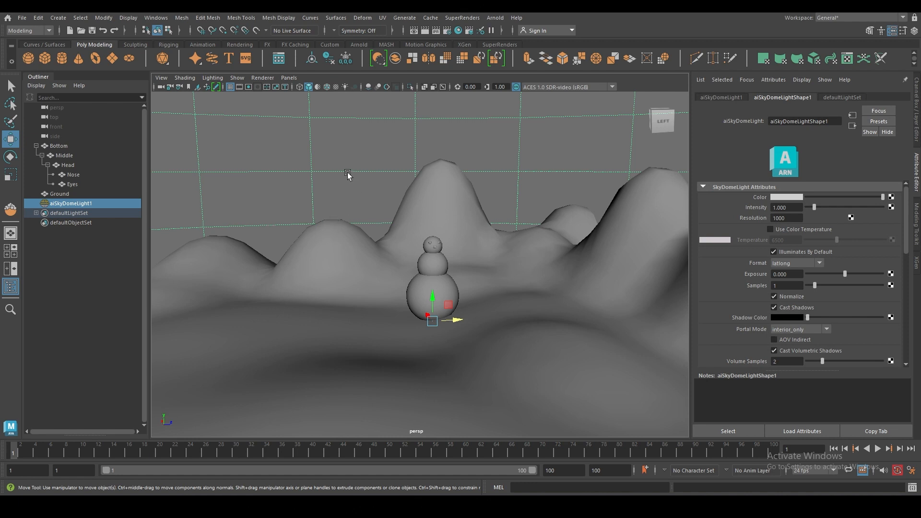
- Render the perspective view with Arnold to preview the skydome lighting on the snowman and hills, and deselect the light
left_click(263, 78)
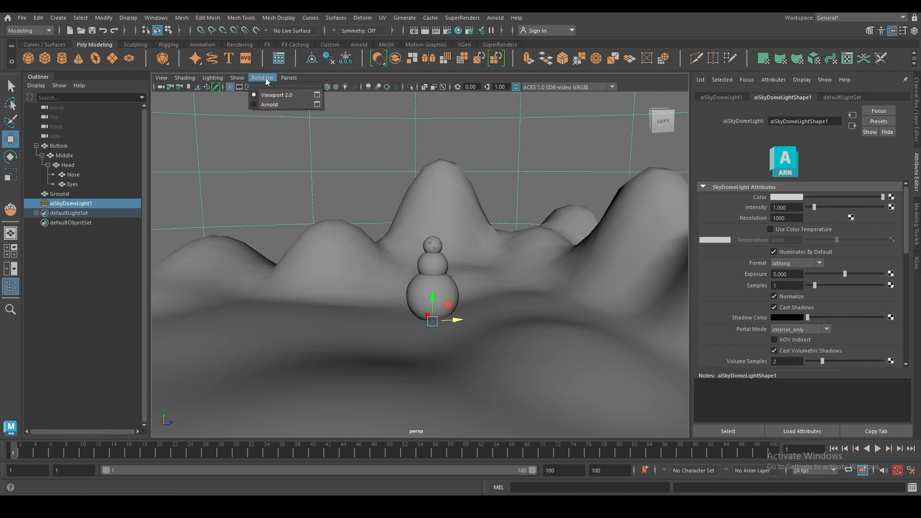
left_click(268, 105)
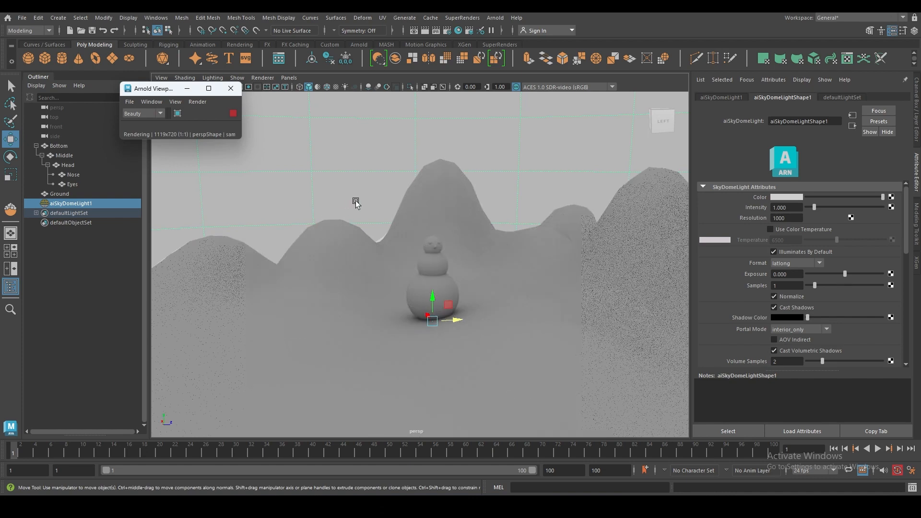
scroll(373, 298, "up", 3)
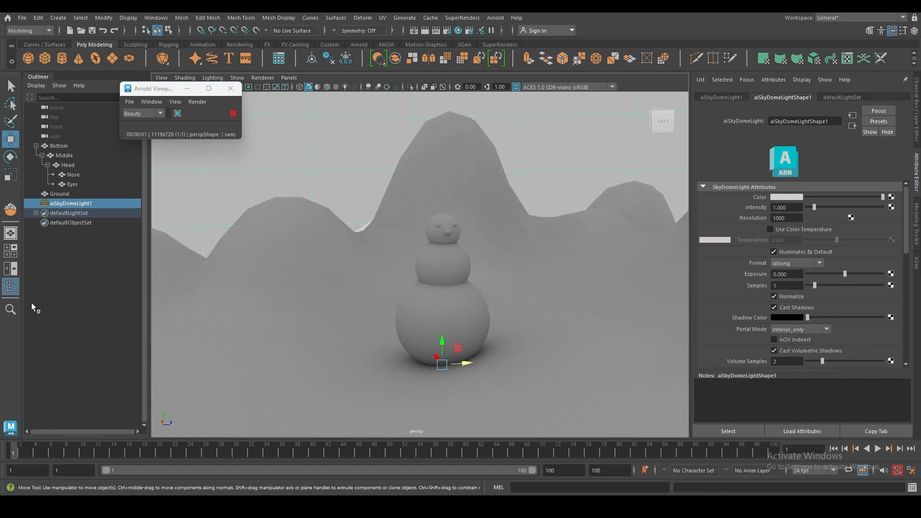
left_click(54, 307)
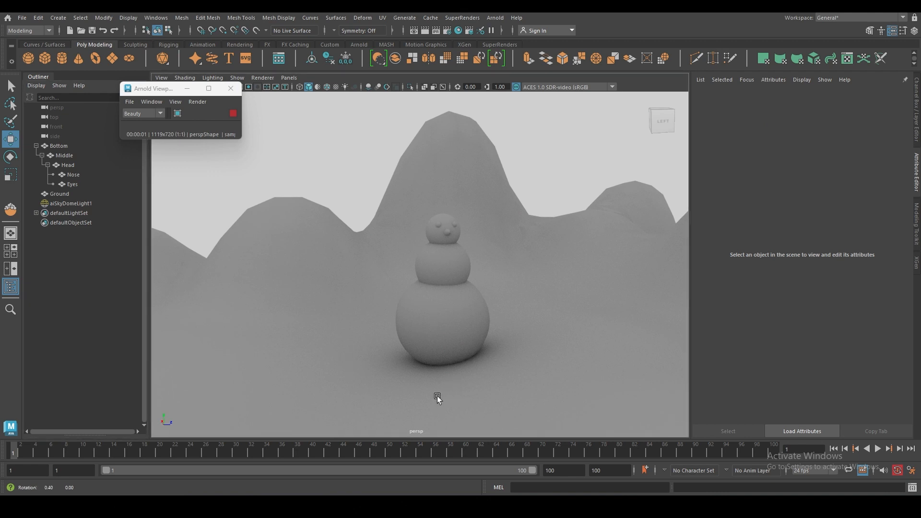
- Turn on smooth mesh preview for the Ground so the sculpted hills display smoothly
left_click(555, 270)
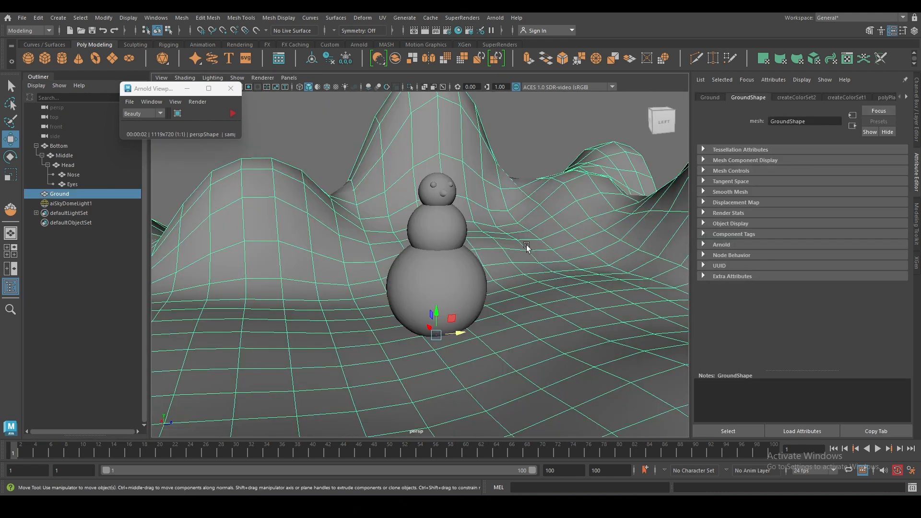
key("3")
left_click_drag(542, 152, 585, 277, "alt")
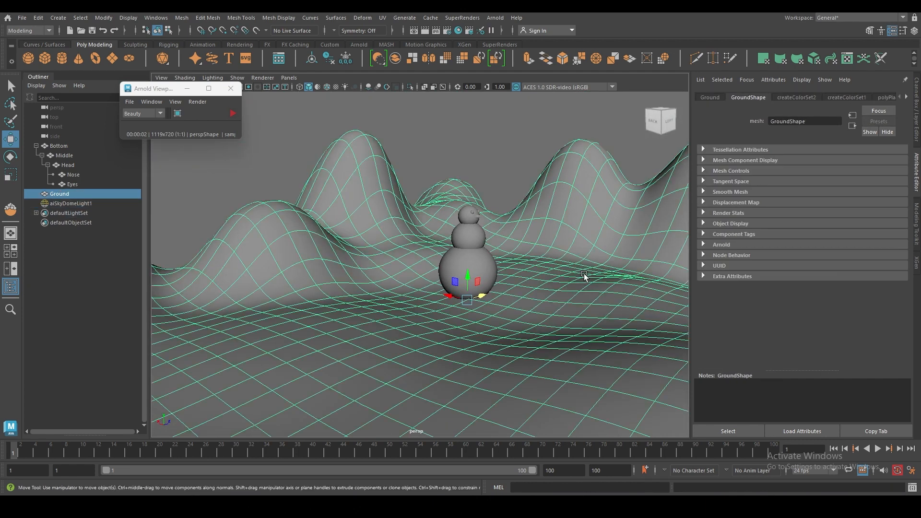
left_click(499, 138)
left_click_drag(536, 184, 539, 239, "alt")
left_click(518, 226)
key("3")
left_click(548, 168)
left_click(537, 240)
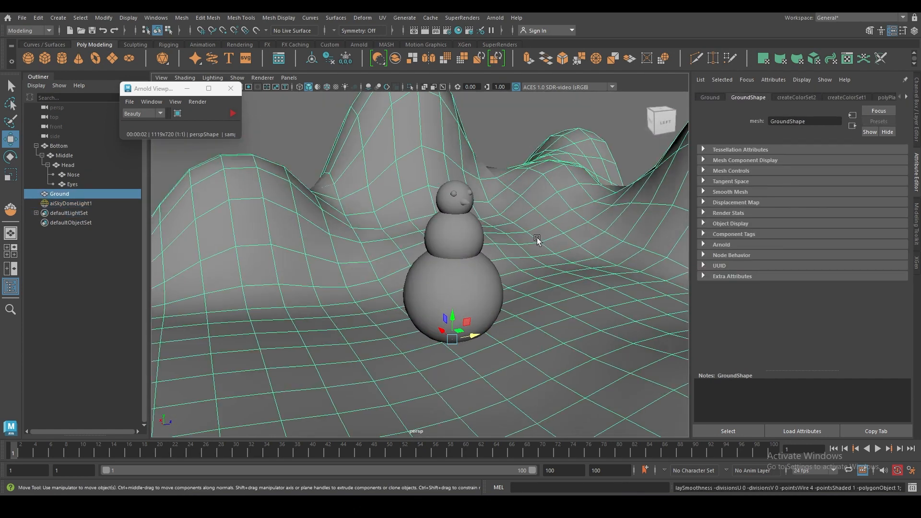
- Try smooth mesh preview on the snowman's Middle and Bottom spheres, and restore their unsmoothed display
left_click(465, 242)
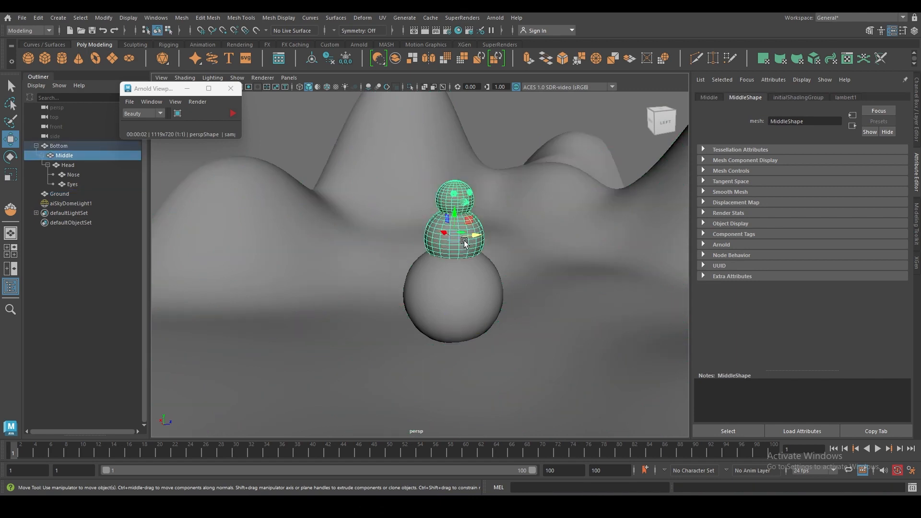
key("3")
scroll(464, 247, "up", 5)
left_click_drag(471, 240, 496, 240, "alt")
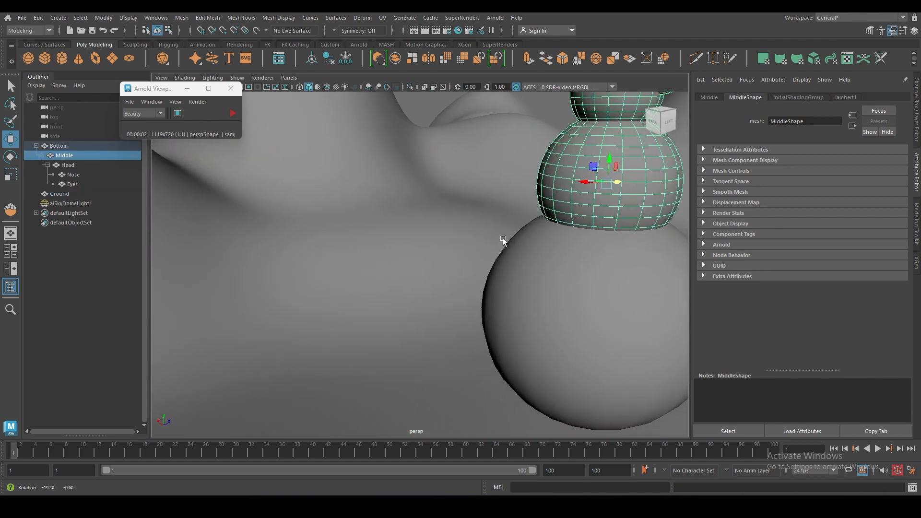
middle_click_drag(496, 240, 412, 312, "alt")
right_click_drag(412, 312, 618, 222, "alt")
key("1")
key("3")
key("1")
right_click_drag(585, 232, 514, 317, "alt")
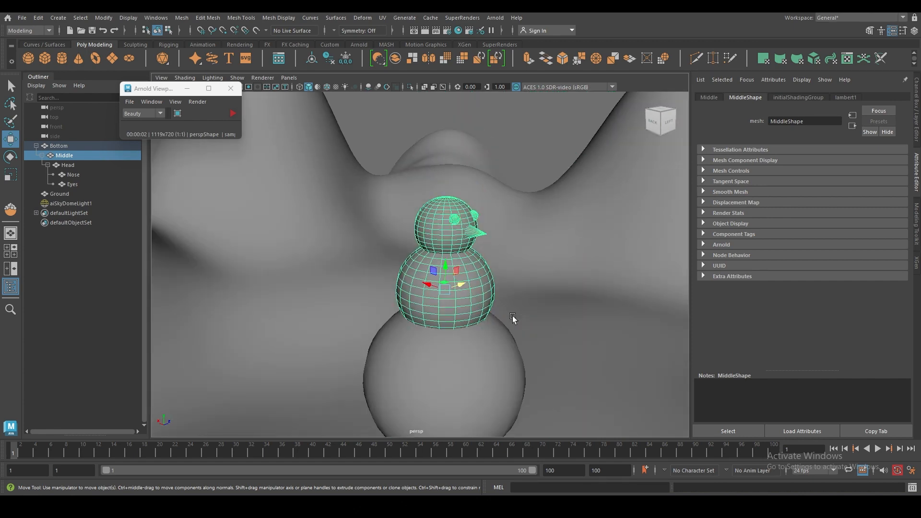
left_click(465, 354)
key("3")
key("1")
- Examine the snowman and the smoothed hills from the front, and select the Ground mesh
left_click(531, 255)
left_click(533, 166)
left_click_drag(511, 319, 434, 310, "alt")
middle_click_drag(480, 310, 532, 296, "alt")
right_click_drag(532, 295, 450, 307, "alt")
middle_click_drag(450, 306, 478, 291, "alt")
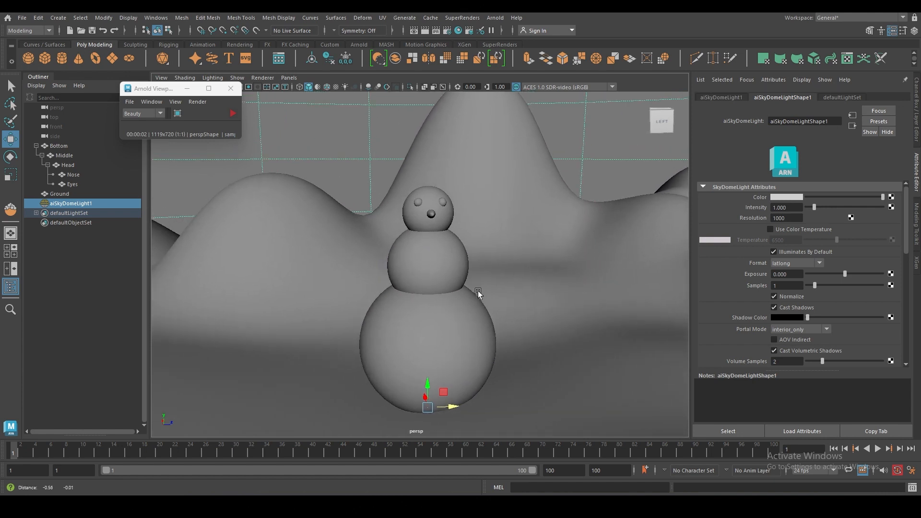
left_click_drag(479, 290, 531, 273, "alt")
left_click(555, 255)
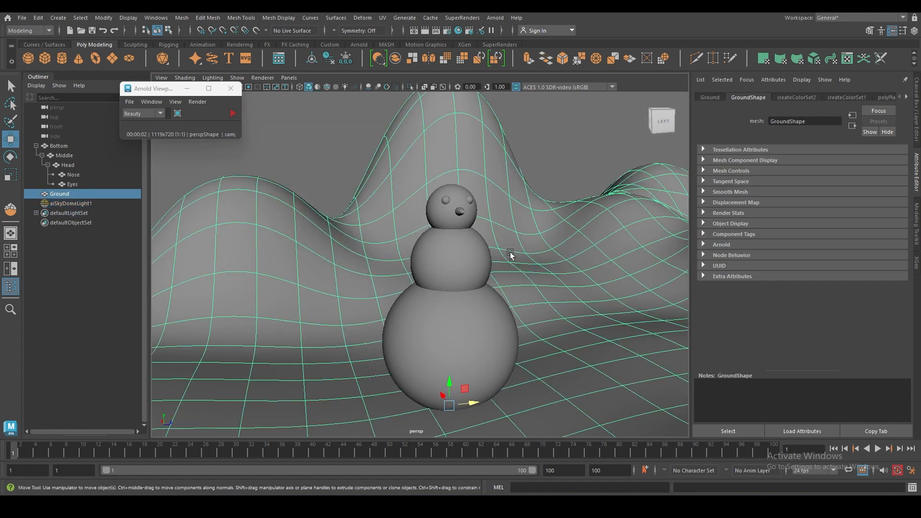
scroll(511, 255, "down", 3)
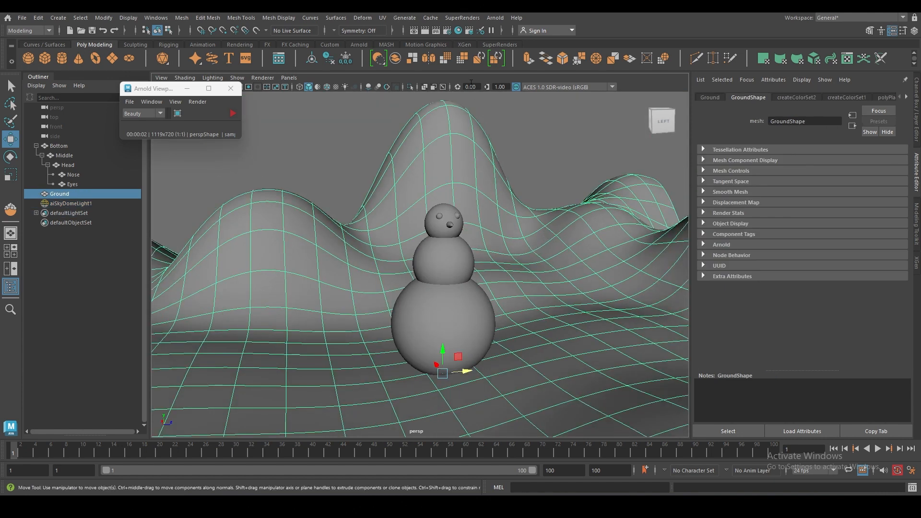
- Open the Hypershade, resize and reposition its window, and widen its node graph area
left_click(459, 31)
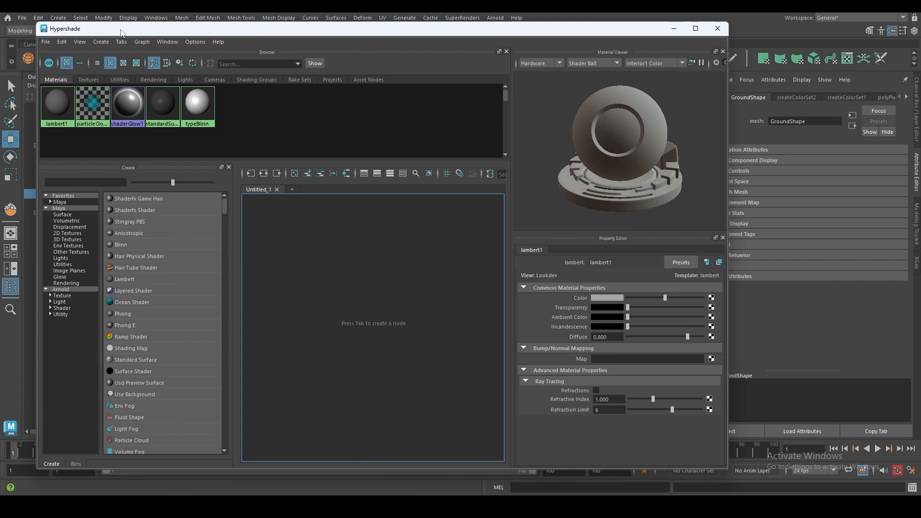
left_click_drag(37, 22, 320, 60)
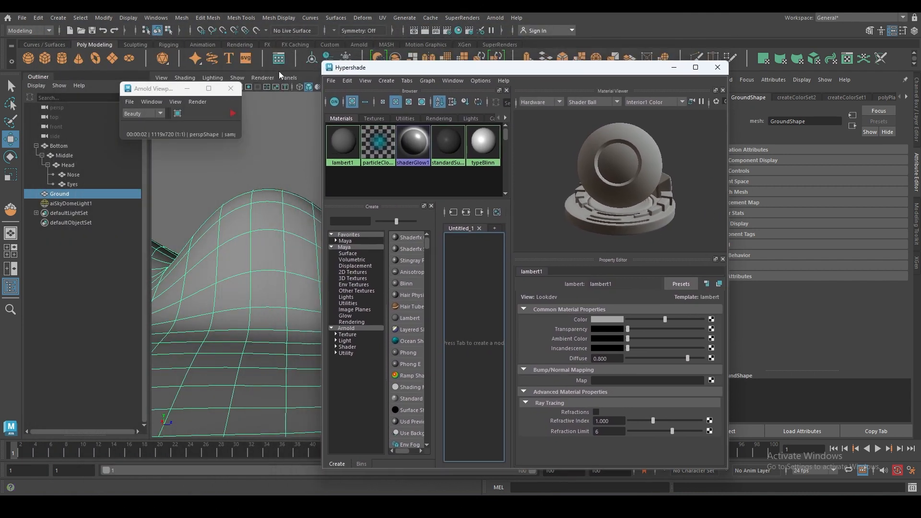
left_click_drag(367, 70, 443, 38)
left_click_drag(397, 202, 185, 201)
left_click_drag(185, 202, 171, 201)
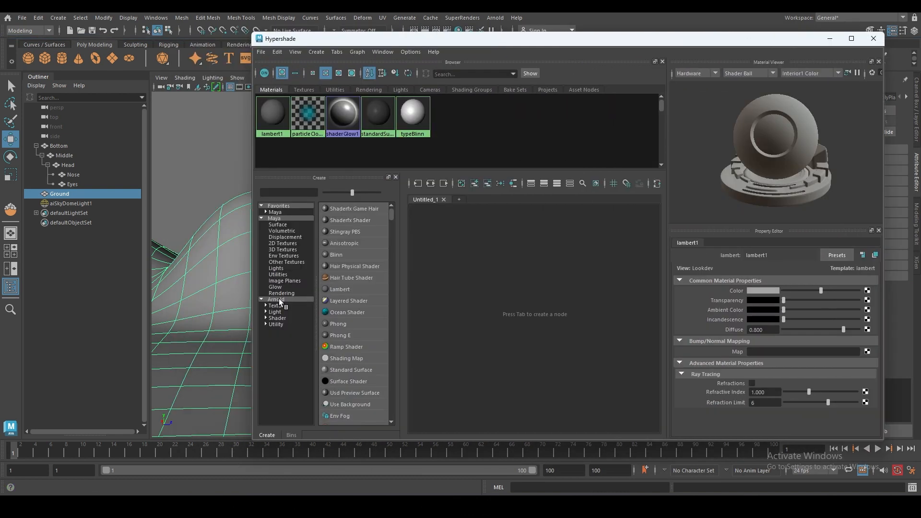
- Browse the Arnold node categories and create an aiStandardSurface material from the shaders
left_click(277, 299)
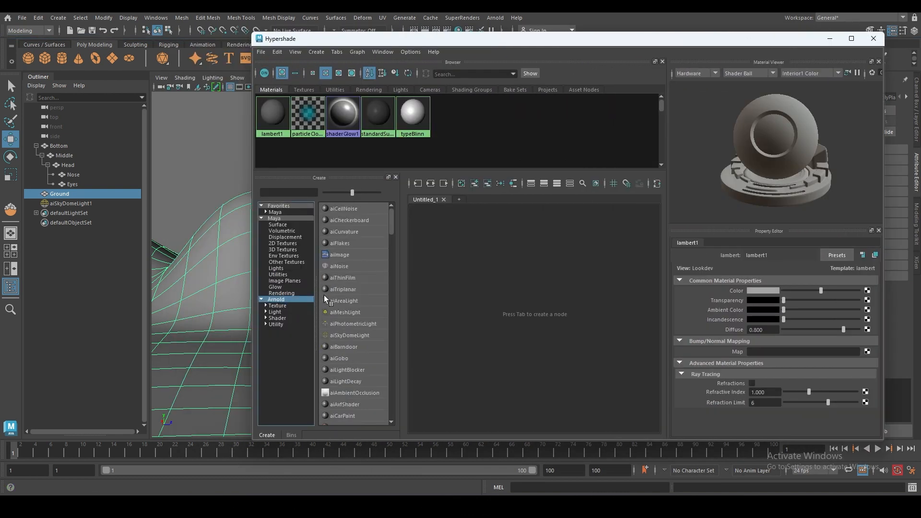
left_click_drag(393, 221, 386, 396)
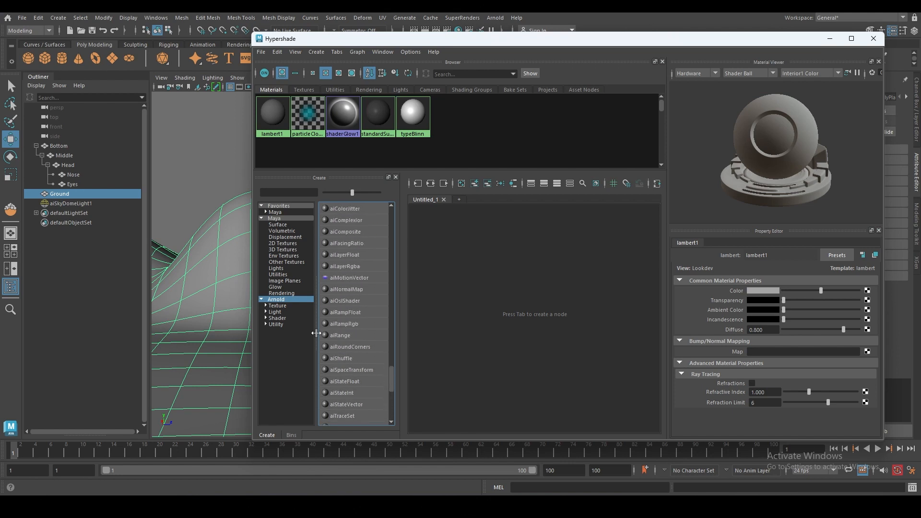
left_click(279, 306)
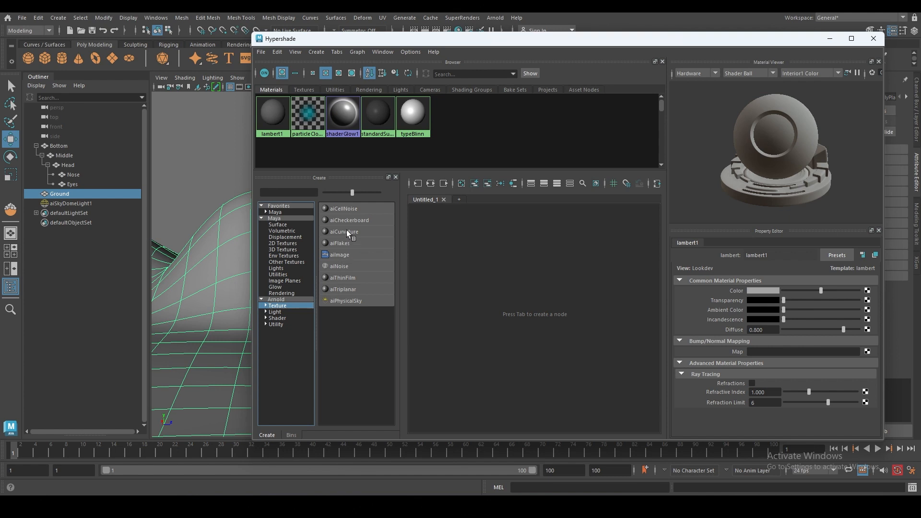
left_click(283, 319)
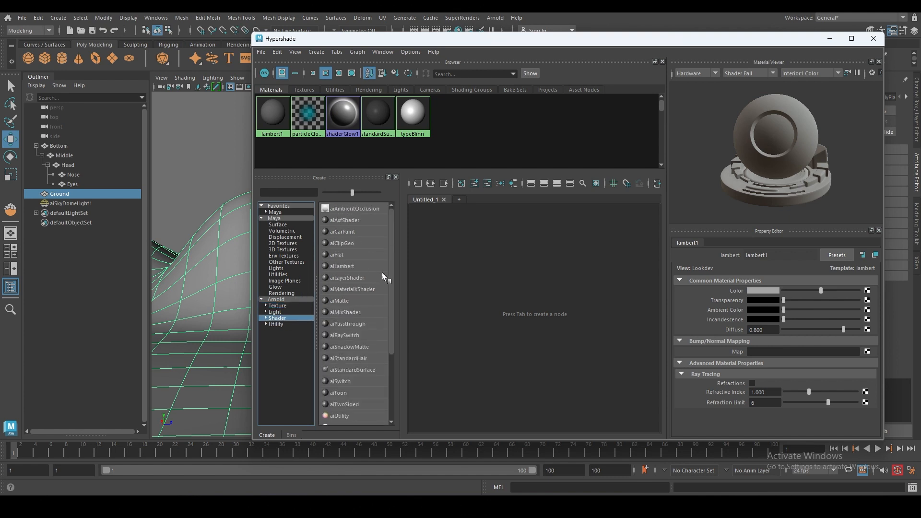
scroll(357, 281, "down", 1)
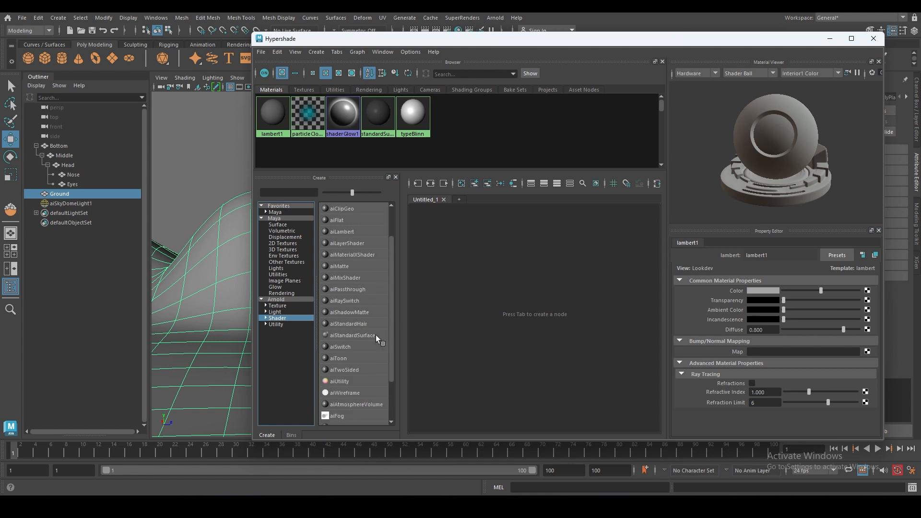
left_click(358, 336)
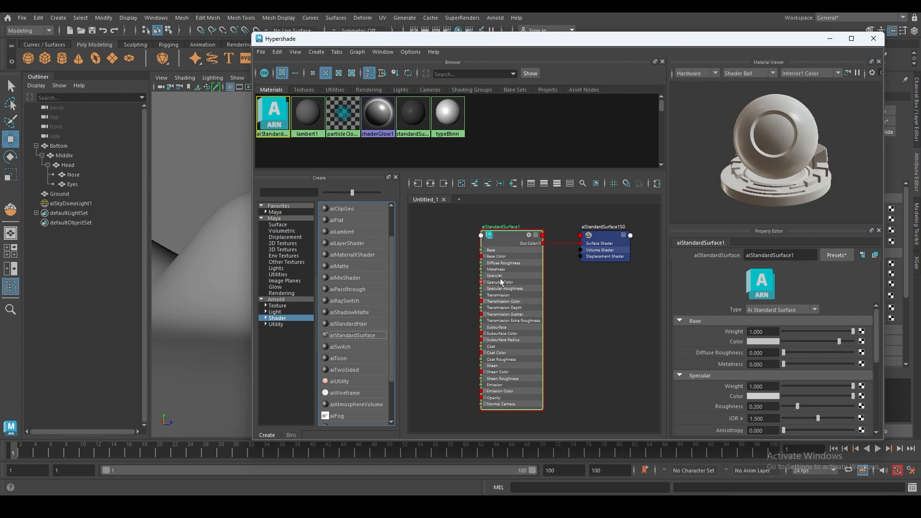
- Rename the new aiStandardSurface1 material as SnowGround
left_click(273, 134)
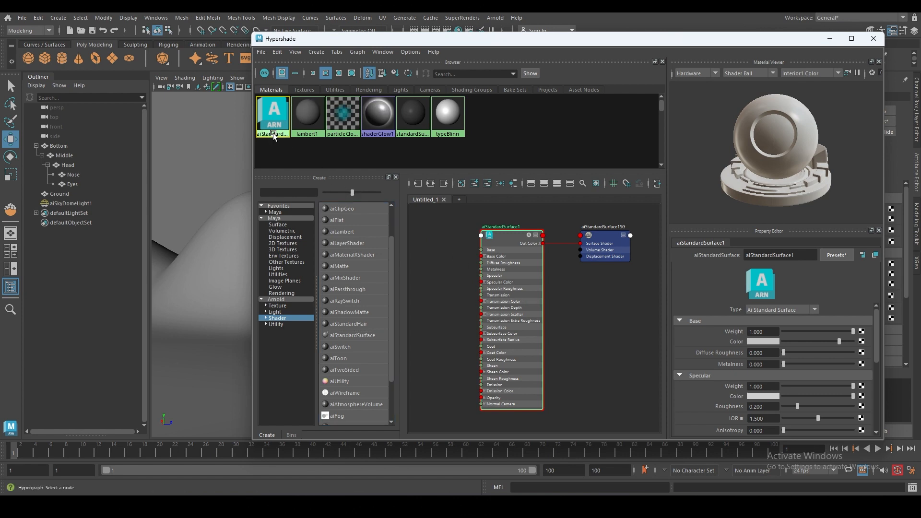
right_click(273, 135)
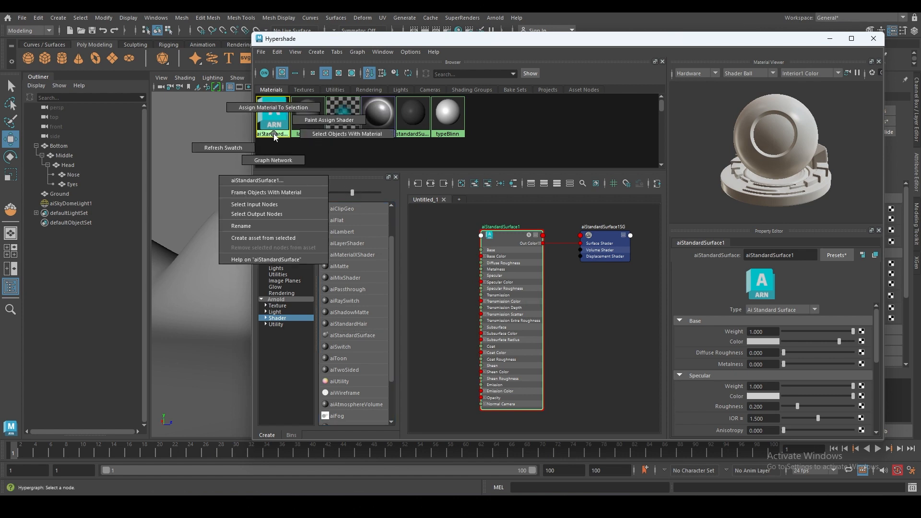
left_click(248, 226)
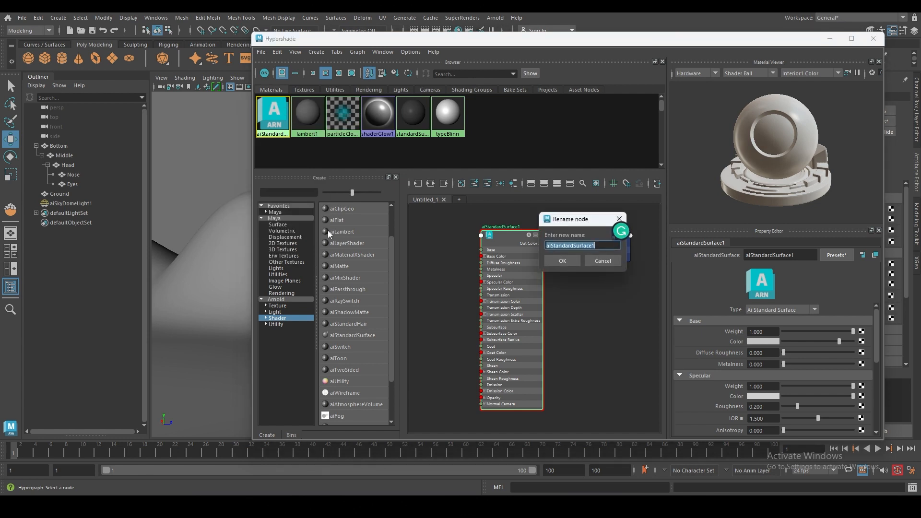
type("snowGround")
key("Return")
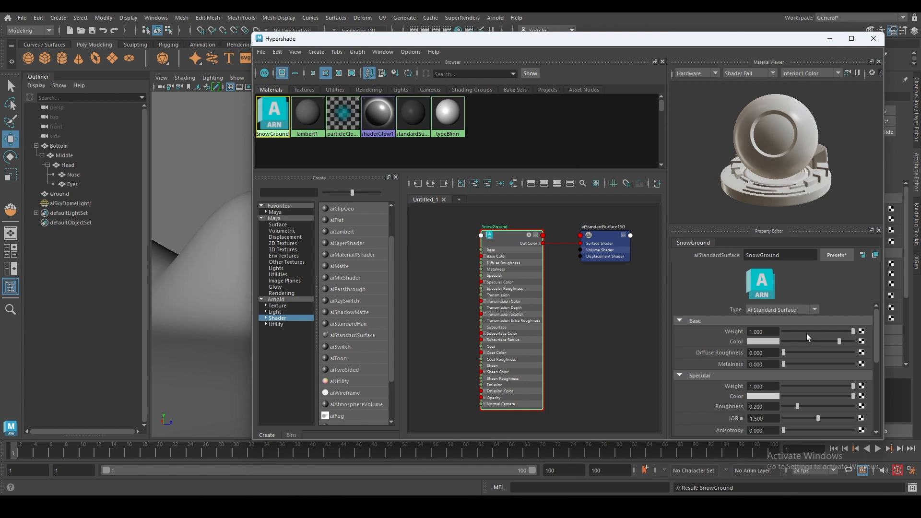
- Collapse the SnowGround material's Specular attributes and raise its base color to the maximum brightness
left_click(681, 321)
left_click(680, 332)
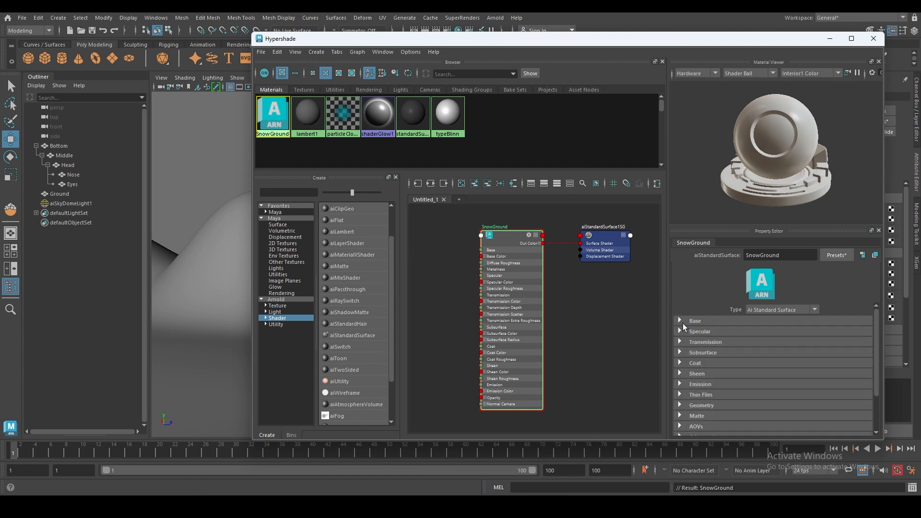
left_click(336, 123)
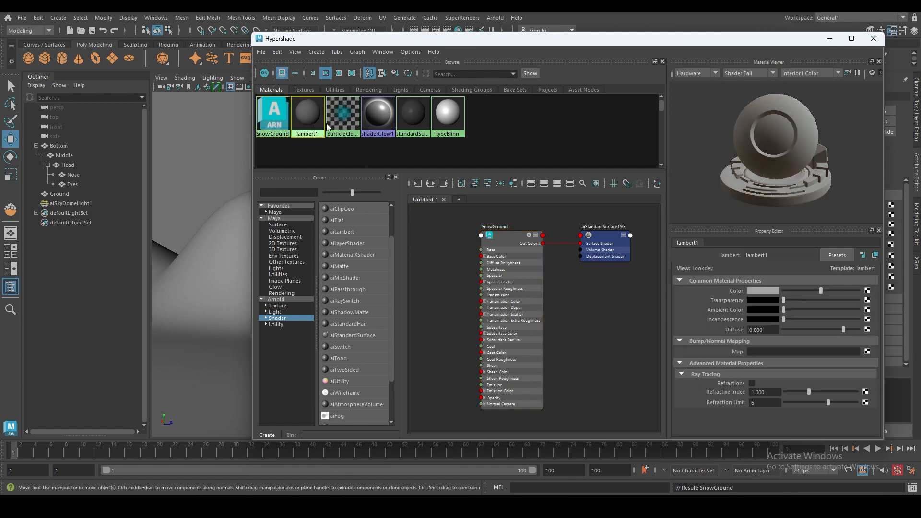
left_click(266, 115)
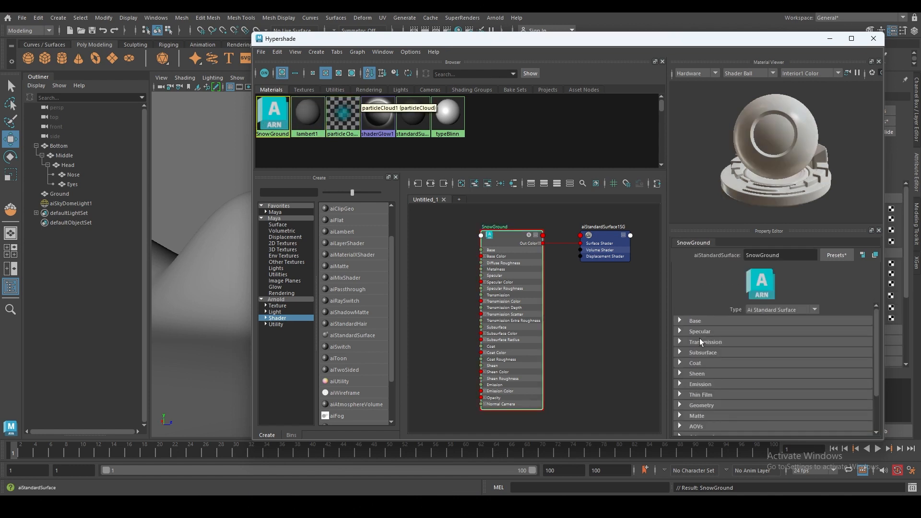
left_click(681, 321)
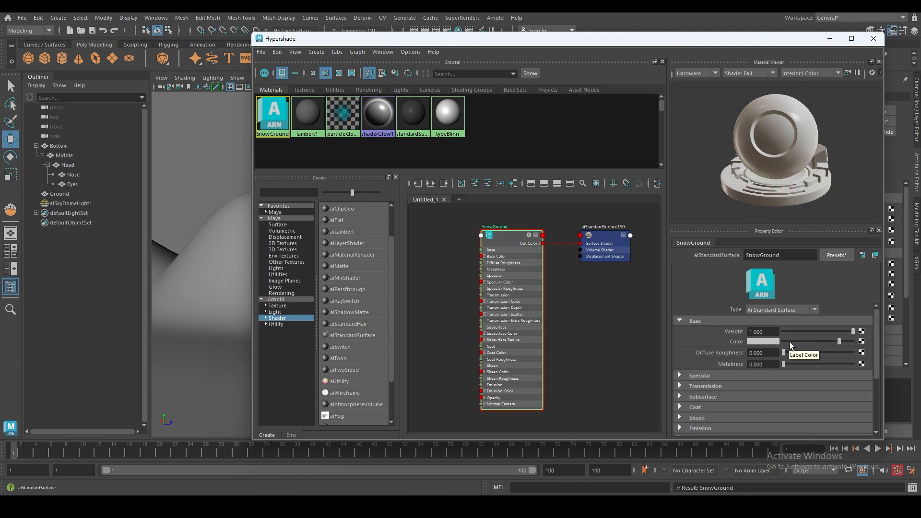
left_click_drag(790, 342, 869, 352)
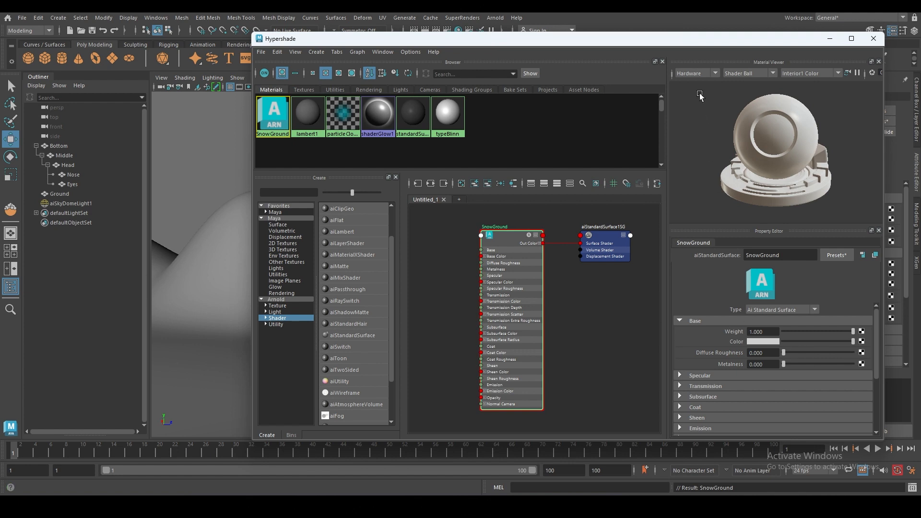
- Switch the material viewer's renderer to Arnold and keep SnowGround's base color at full brightness
left_click(715, 74)
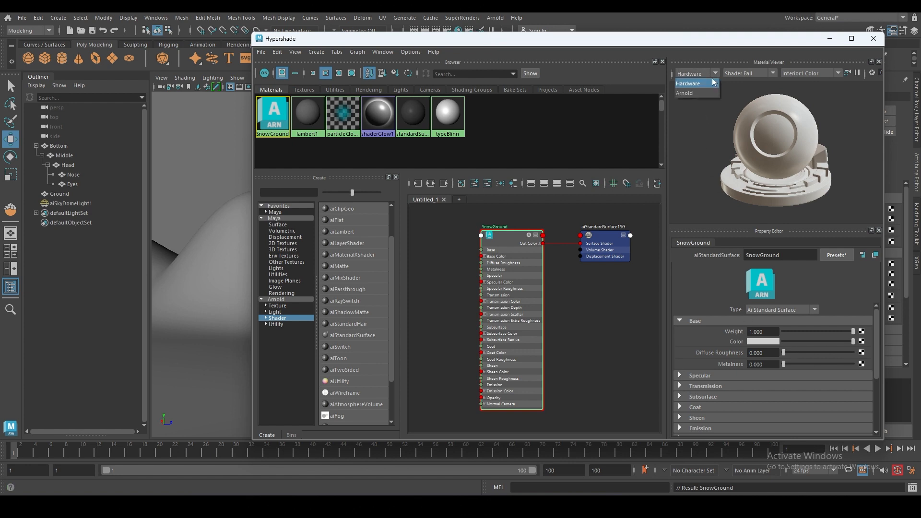
left_click(702, 90)
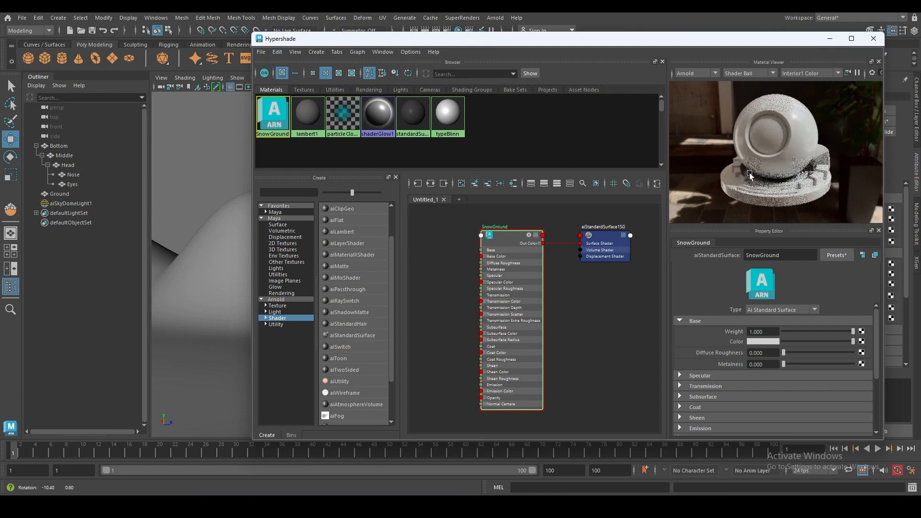
left_click_drag(793, 341, 854, 342)
- Try a red base color on SnowGround and return the color to near white
left_click(769, 341)
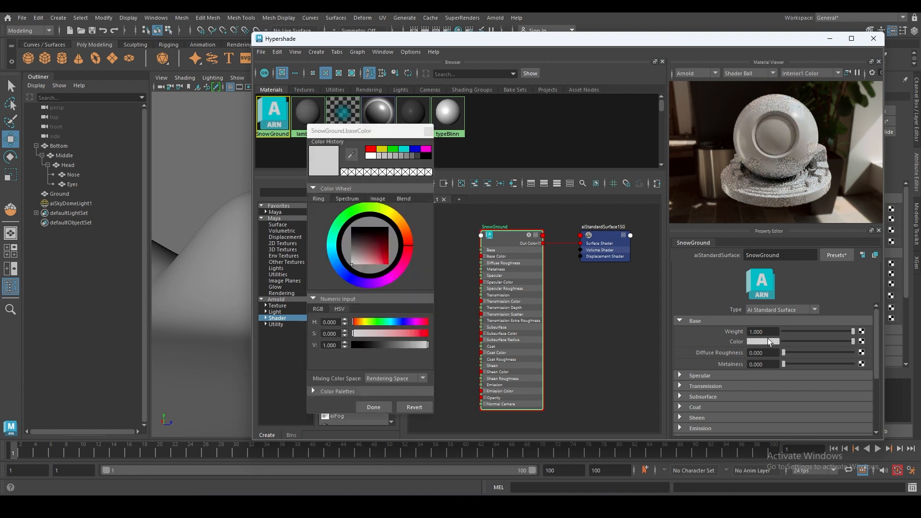
mouse_move(376, 246)
left_mouse_down()
mouse_move(384, 261)
mouse_move(368, 258)
mouse_move(375, 244)
mouse_move(355, 249)
mouse_move(389, 380)
left_mouse_up()
left_click(373, 407)
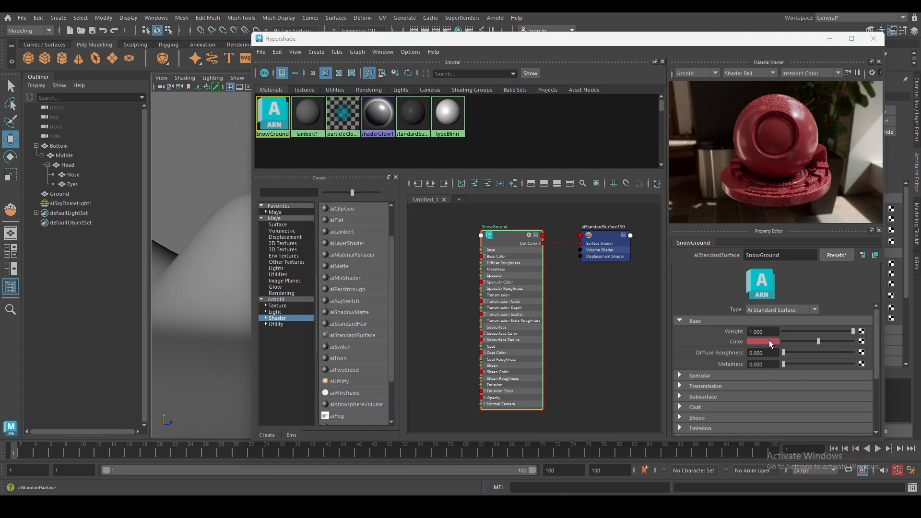
left_click_drag(818, 342, 849, 341)
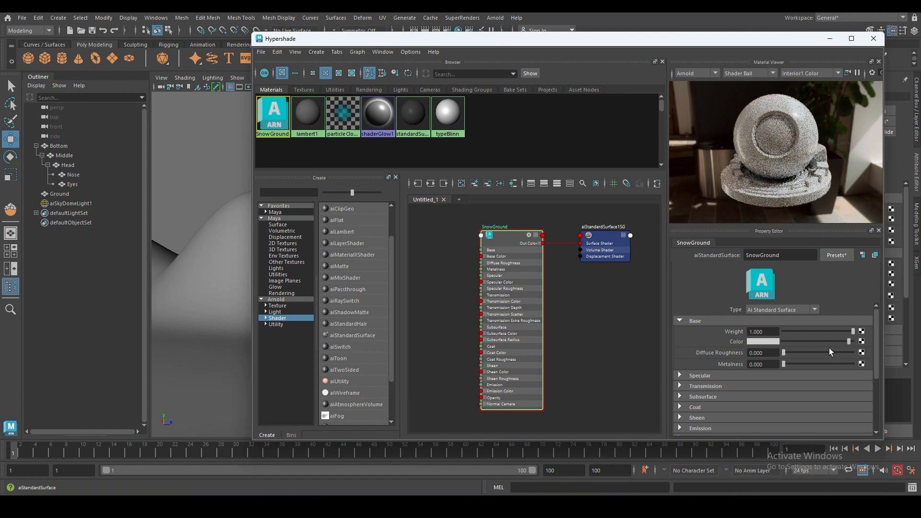
- Try a metalness of 1.000 on SnowGround, undo it, and keep the base weight at 1.000
left_click_drag(784, 353, 862, 365)
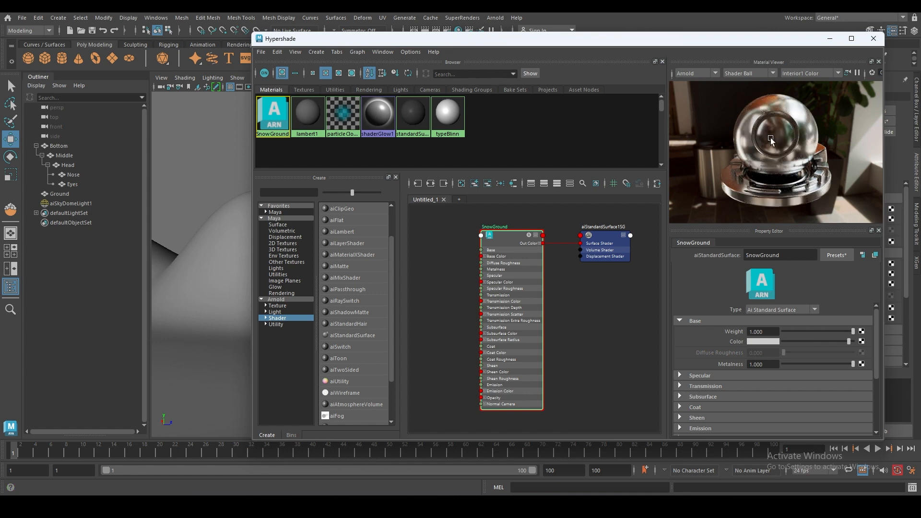
key("ctrl+z")
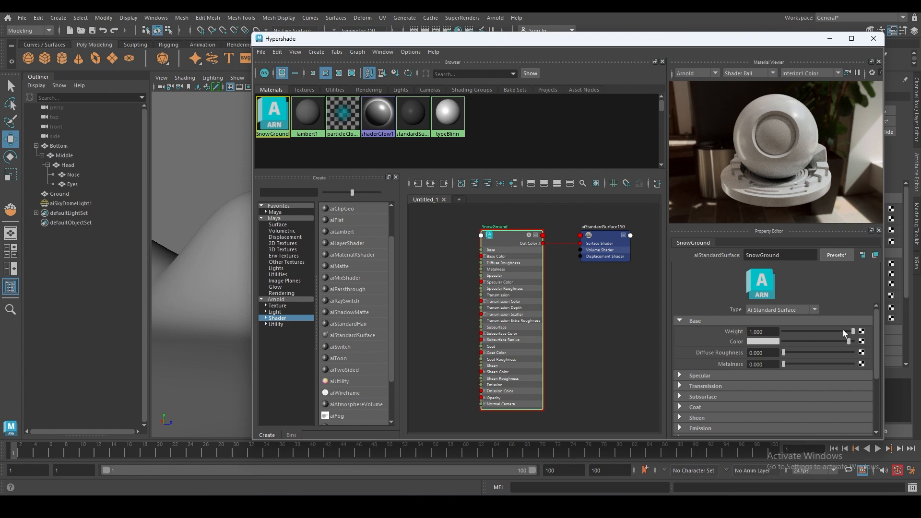
left_click_drag(854, 333, 885, 326)
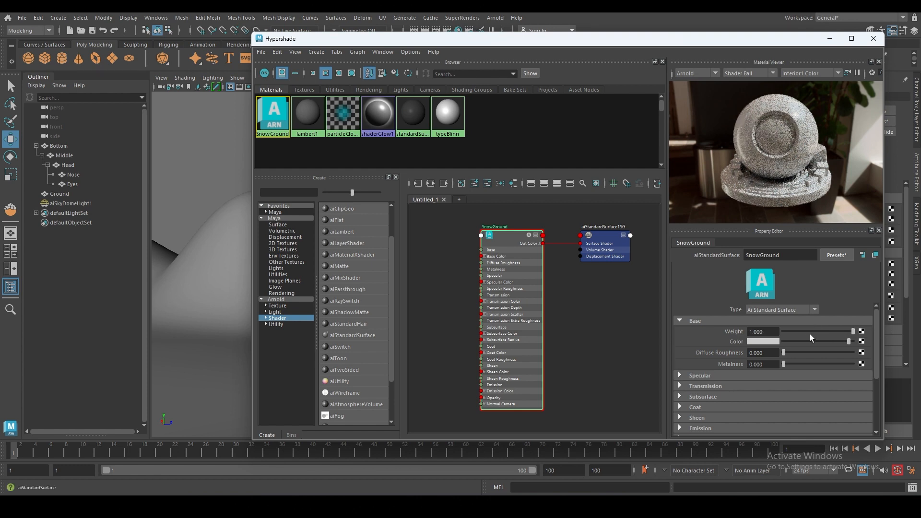
- Expand SnowGround's Specular attributes, try red and purple specular colors, and restore the specular color to white
left_click(679, 320)
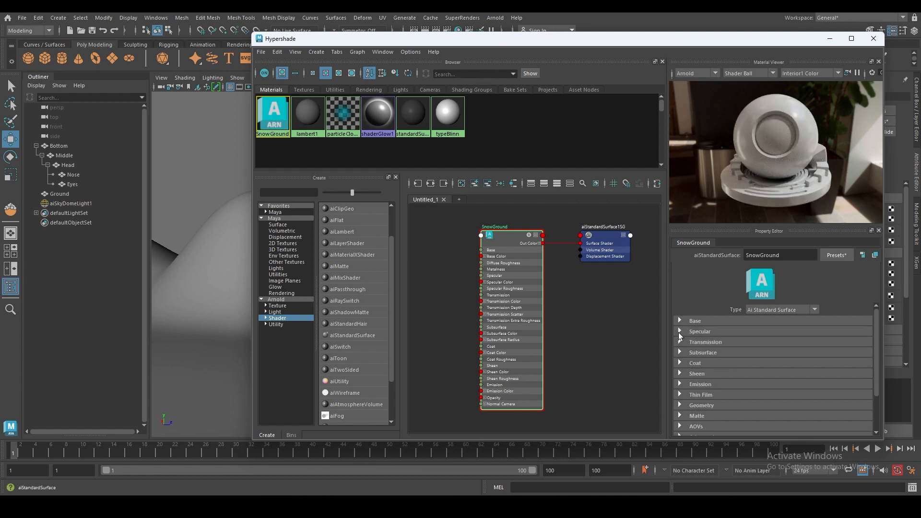
left_click(679, 332)
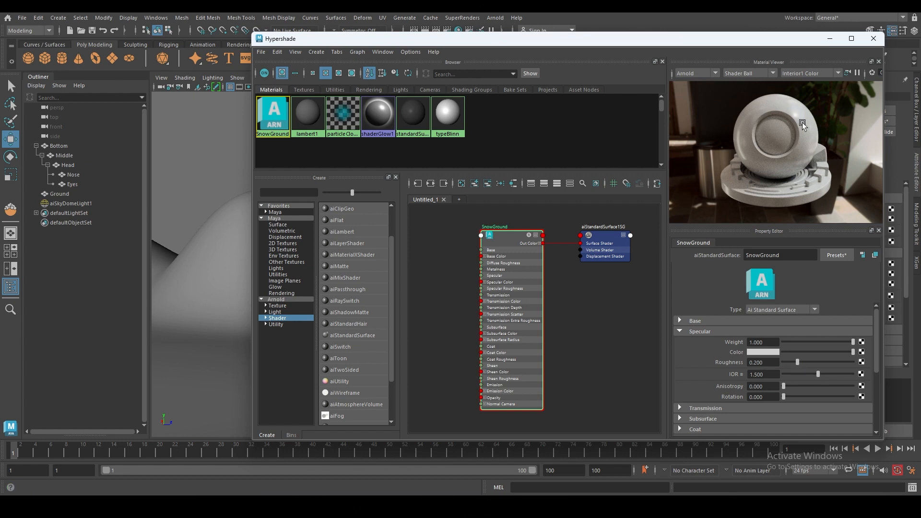
left_click(762, 352)
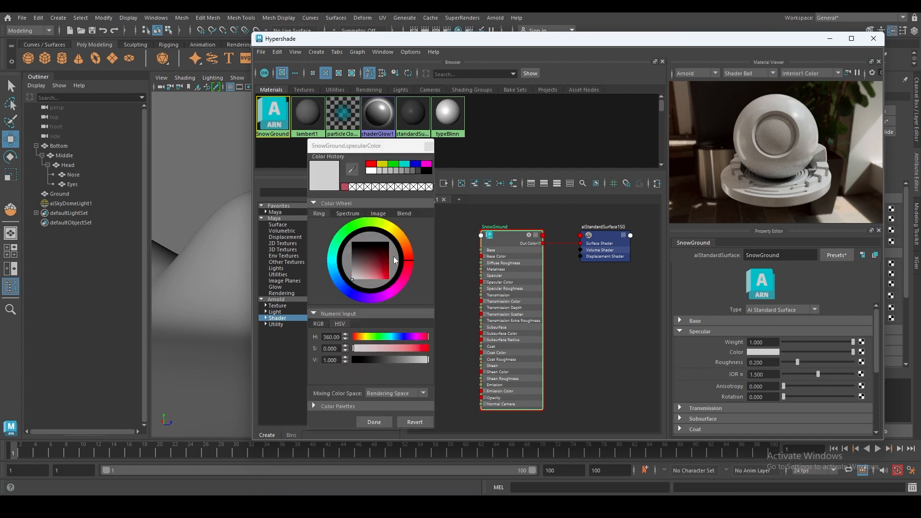
left_click_drag(383, 262, 411, 274)
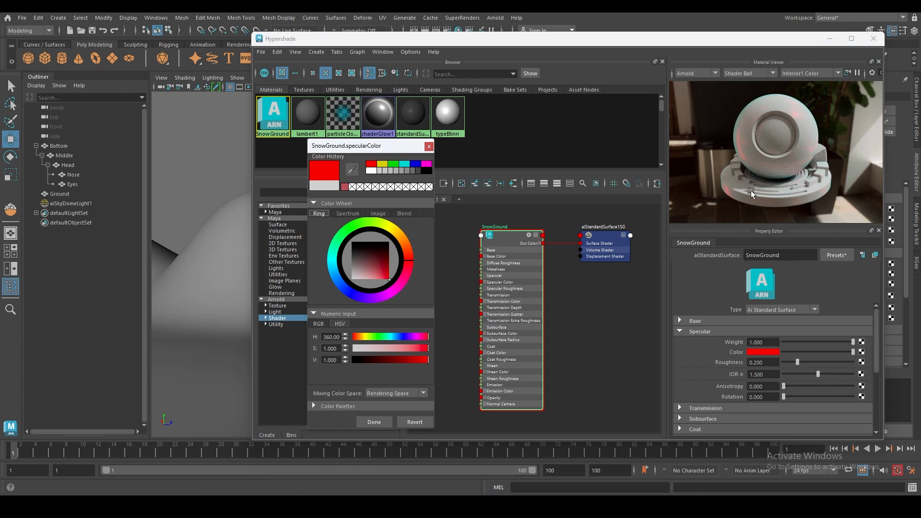
mouse_move(369, 271)
left_mouse_down()
mouse_move(363, 291)
mouse_move(334, 299)
left_mouse_up()
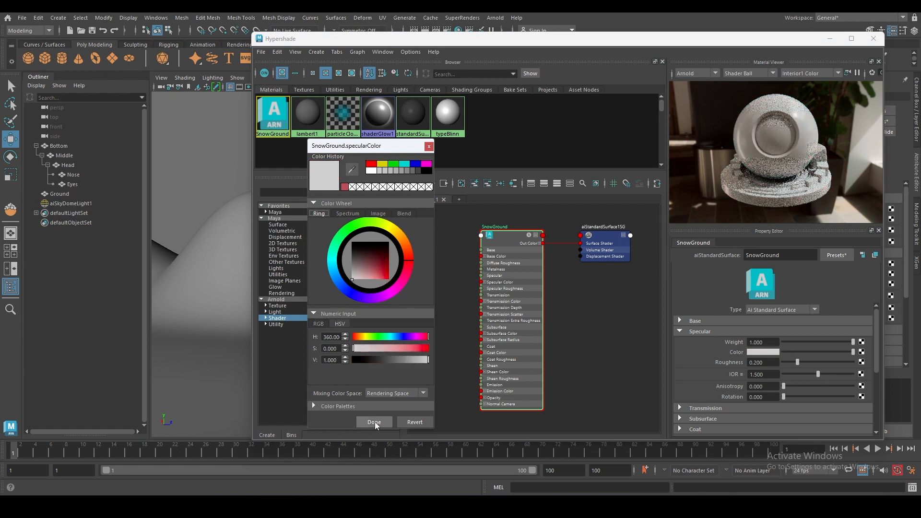
left_click(373, 301)
left_click_drag(386, 277, 418, 289)
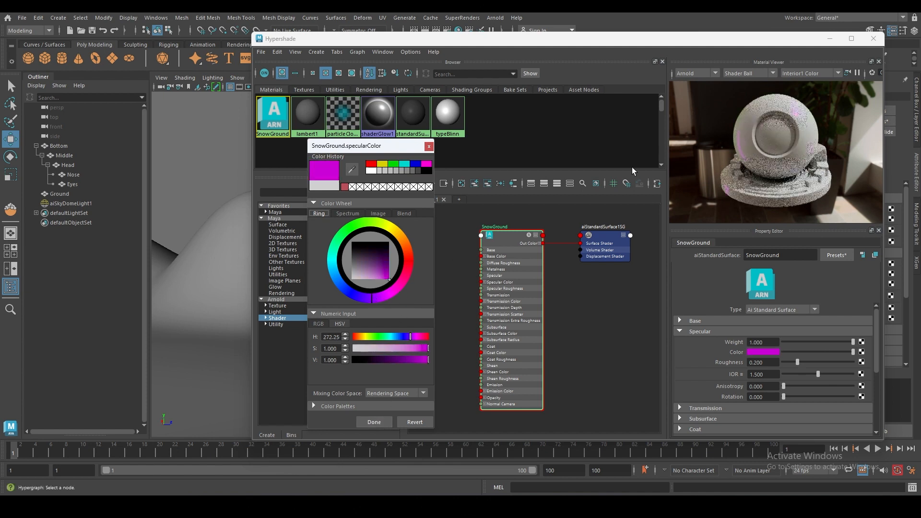
left_click_drag(389, 280, 346, 288)
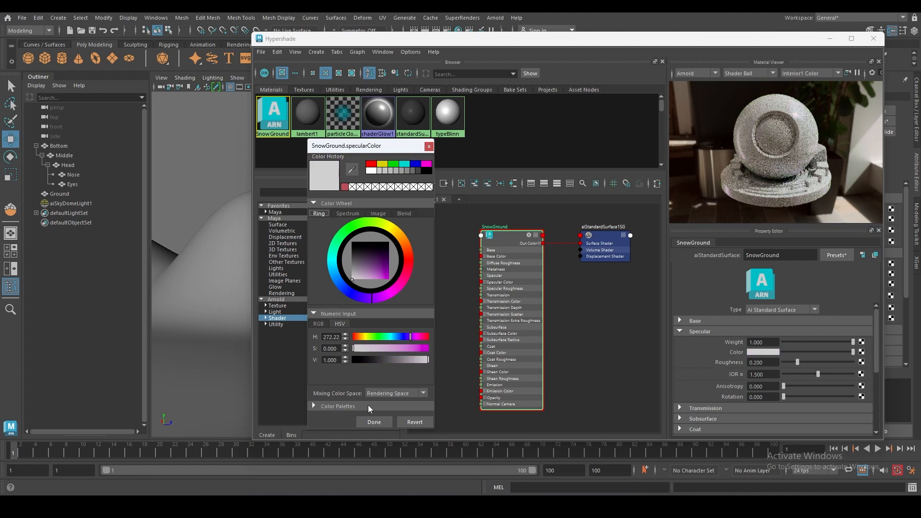
left_click(374, 422)
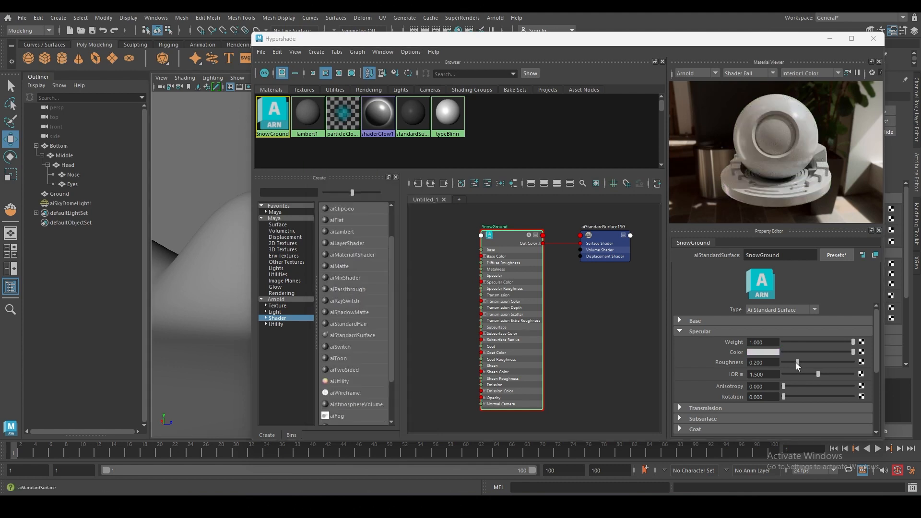
- Test SnowGround's specular roughness at 0.000 and 1.000 and set it to 0.205
left_click_drag(796, 363, 782, 367)
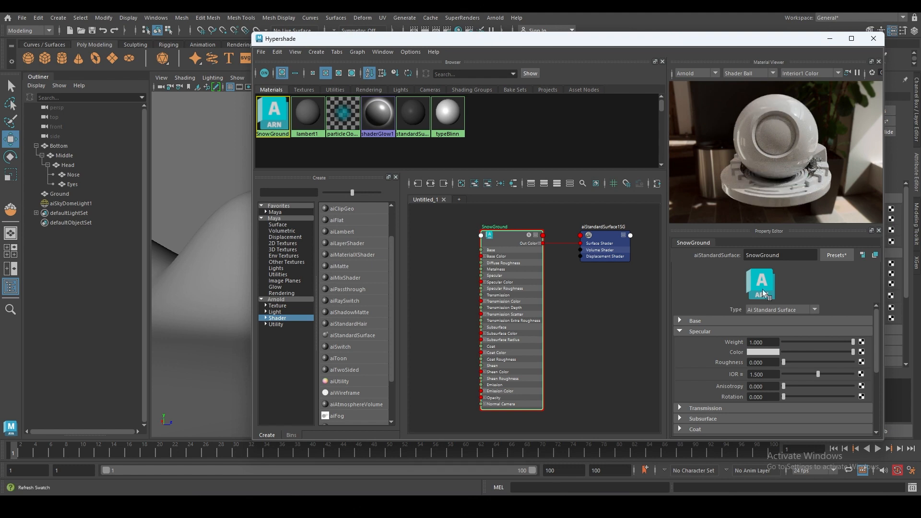
left_click_drag(784, 363, 875, 346)
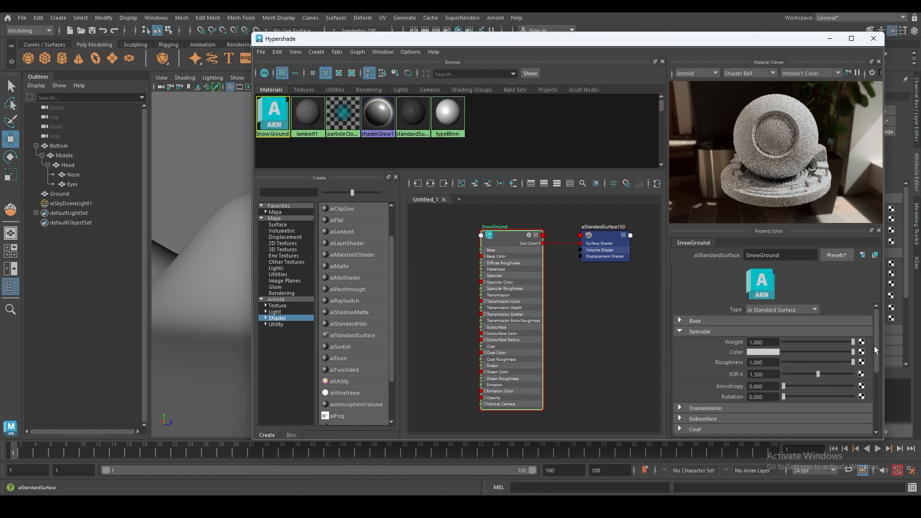
left_click(797, 362)
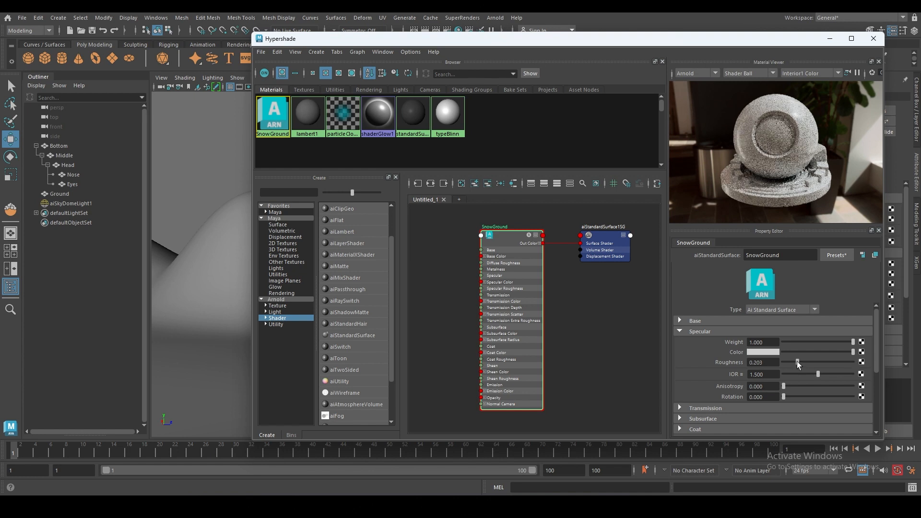
- Try a different specular IOR on SnowGround and undo the change
left_click(818, 374)
mouse_move(818, 373)
left_mouse_down()
mouse_move(791, 371)
mouse_move(835, 368)
mouse_move(788, 370)
mouse_move(889, 355)
mouse_move(823, 373)
left_mouse_up()
key("ctrl+z")
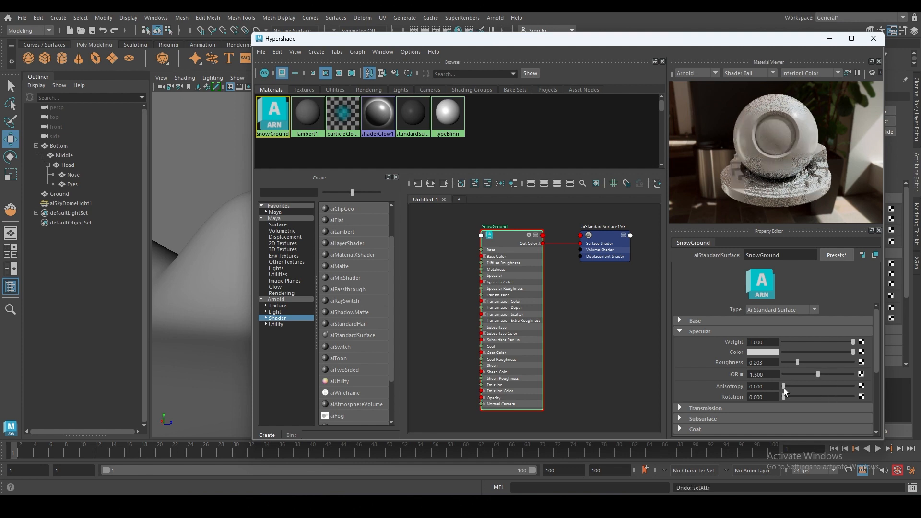
- Expand SnowGround's Transmission attributes and set the transmission weight to 1.000
left_click(680, 331)
left_click(679, 342)
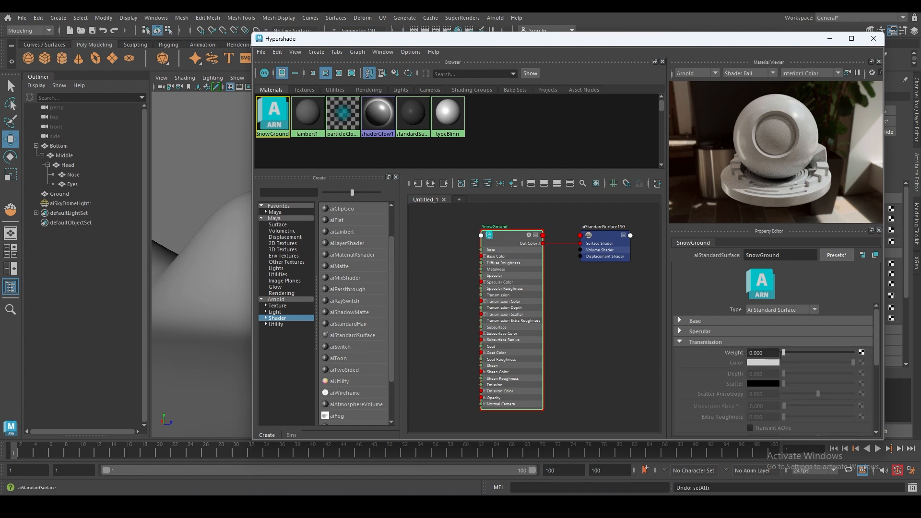
left_click_drag(785, 353, 861, 353)
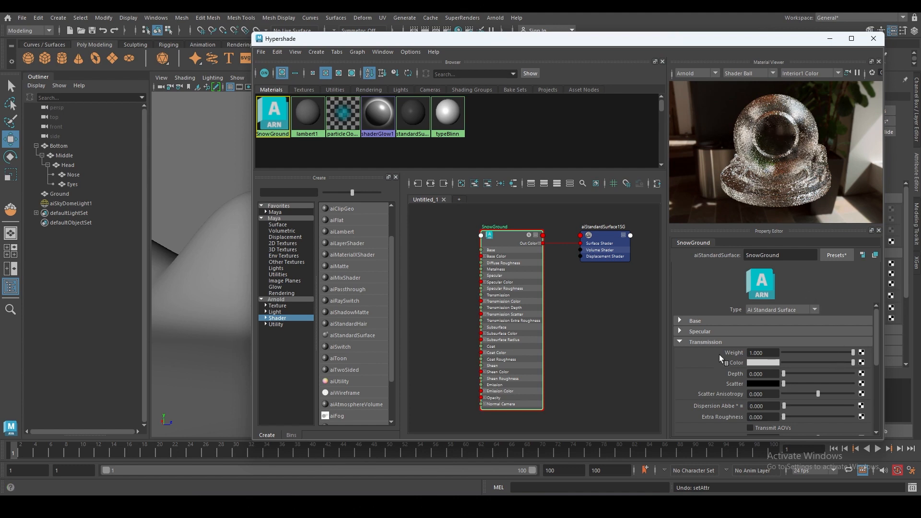
- Test SnowGround's specular roughness at 0.000 with transmission on, raise it slightly again, and collapse the Specular attributes
left_click(681, 330)
left_click_drag(798, 362, 768, 364)
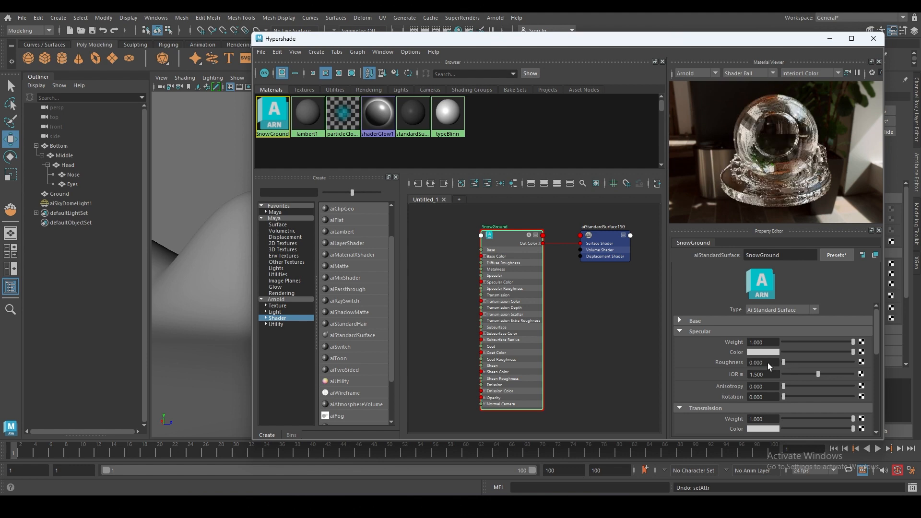
left_click_drag(784, 362, 802, 362)
left_click(680, 331)
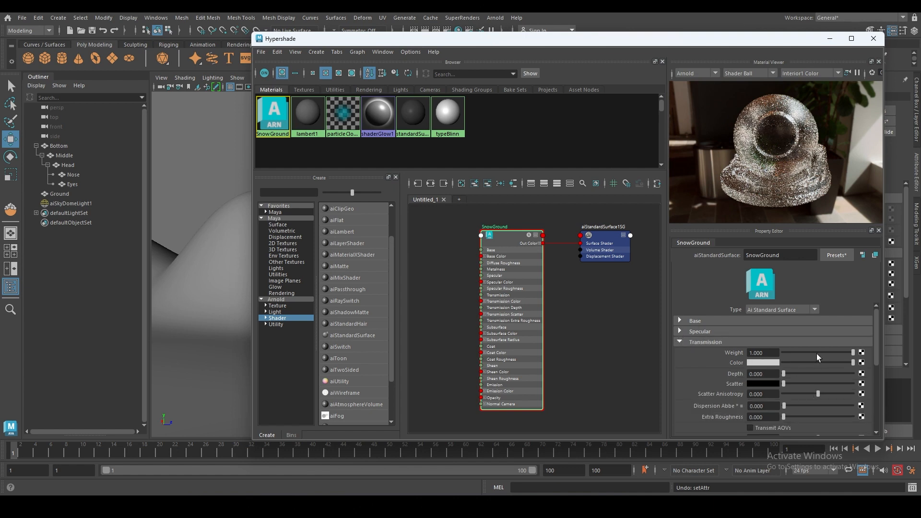
- Compare SnowGround with its transmission weight at 0.000 and 1.000, and try a pinkish-red transmission color
left_click_drag(817, 352, 732, 355)
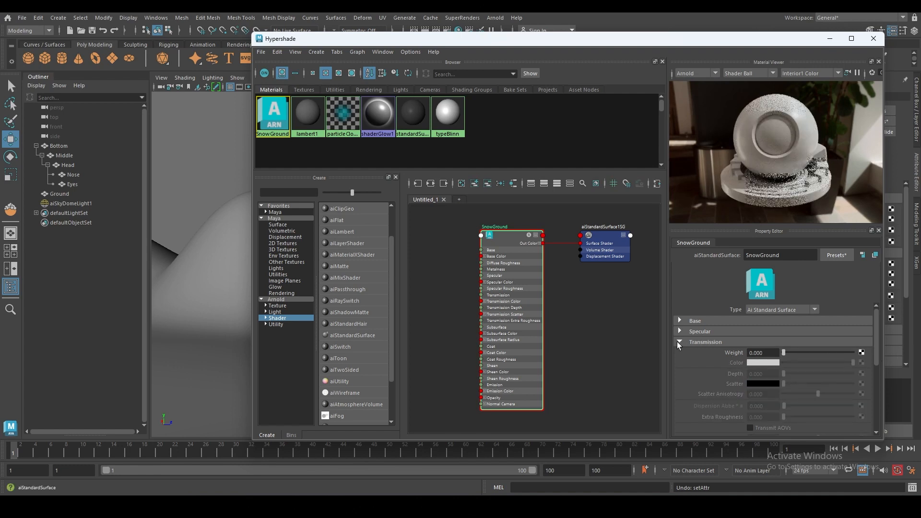
key("ctrl+z")
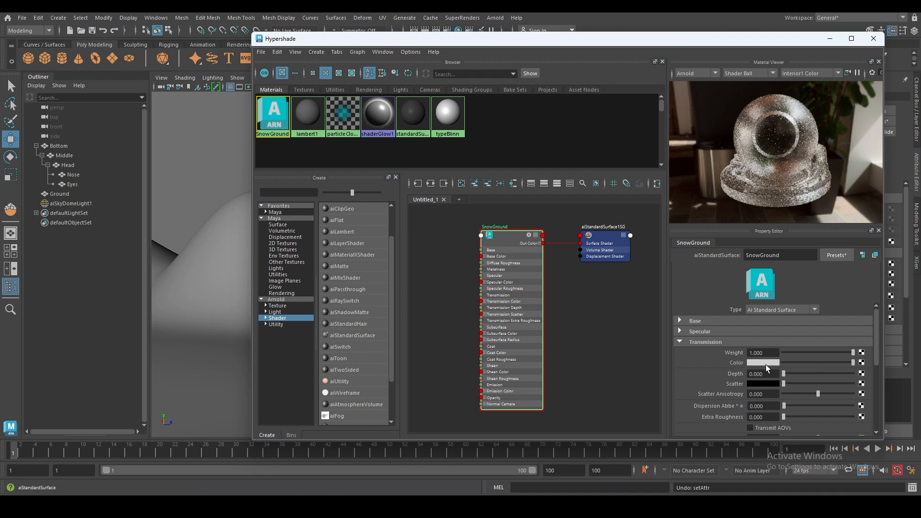
left_click(766, 364)
left_click(408, 280)
left_click(384, 291)
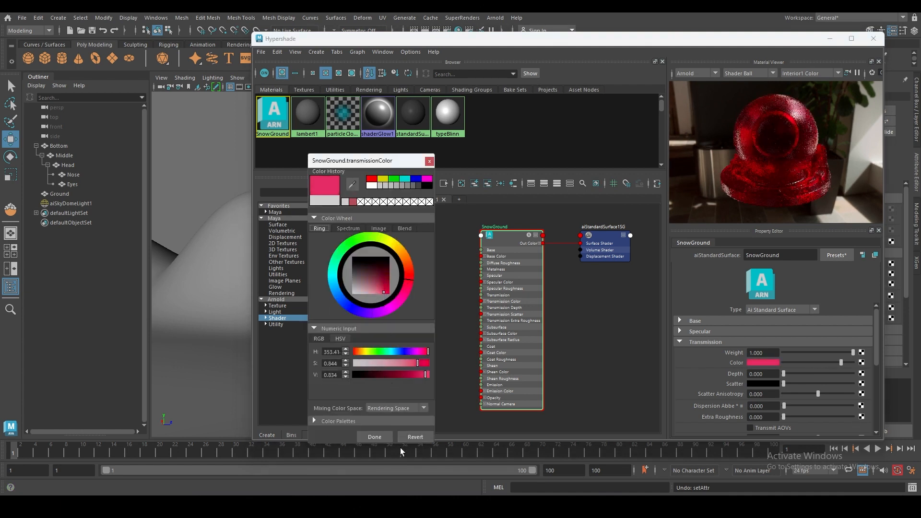
- Expand SnowGround's Subsurface attributes, try a weight of 1.000, lower it back down, and collapse the attributes
left_click(679, 353)
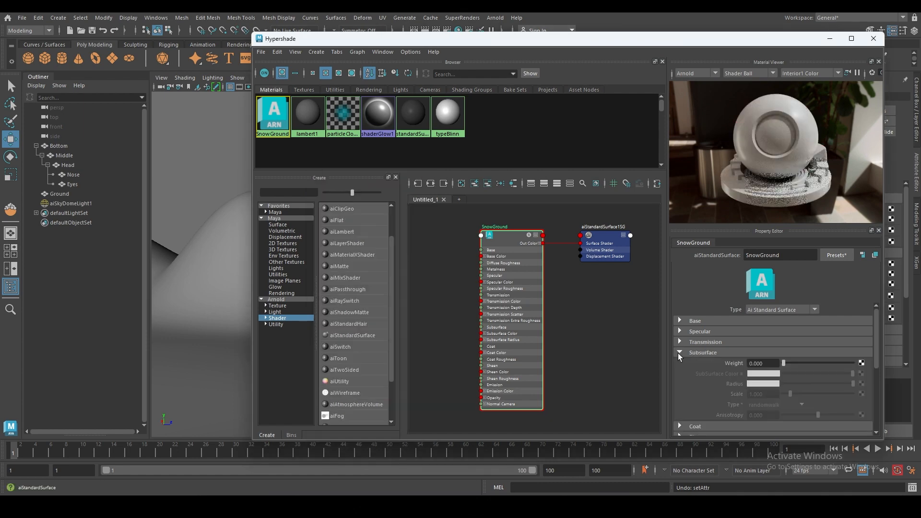
left_click_drag(785, 363, 863, 371)
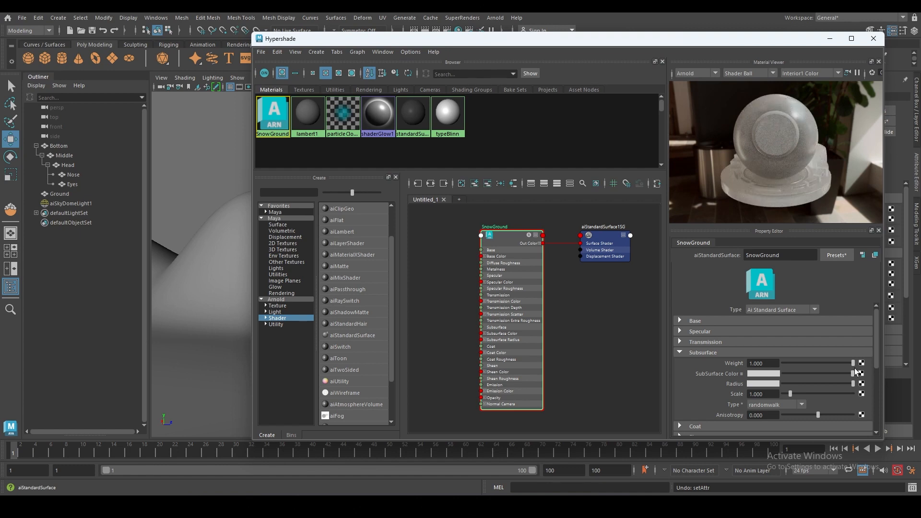
left_click_drag(854, 363, 783, 364)
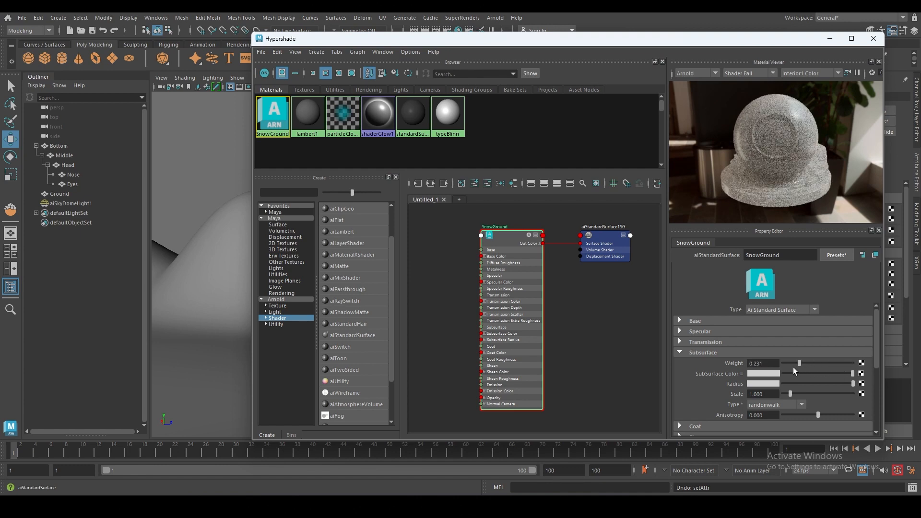
left_click(680, 353)
- Return SnowGround's emission weight to 0.000, collapse the Emission attributes, and look through the remaining attribute groups
left_click_drag(784, 395, 707, 398)
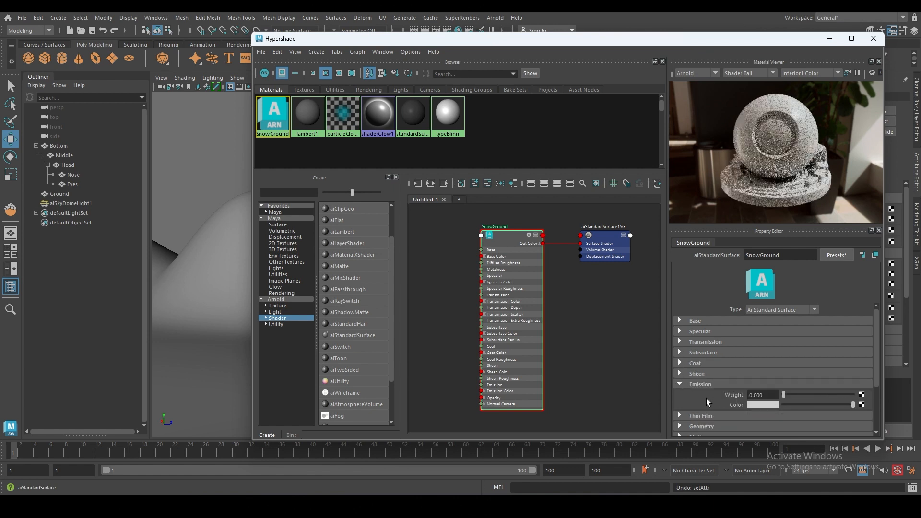
left_click(680, 384)
scroll(715, 390, "down", 3)
scroll(763, 408, "up", 3)
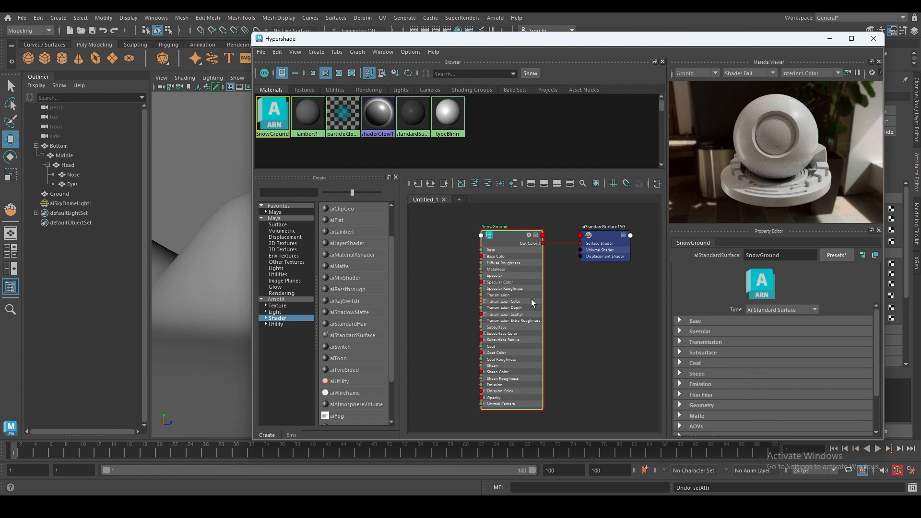
- Uncover the snowman in the viewport, select its Bottom object, and assign the SnowGround material to it
middle_click_drag(610, 189, 553, 266)
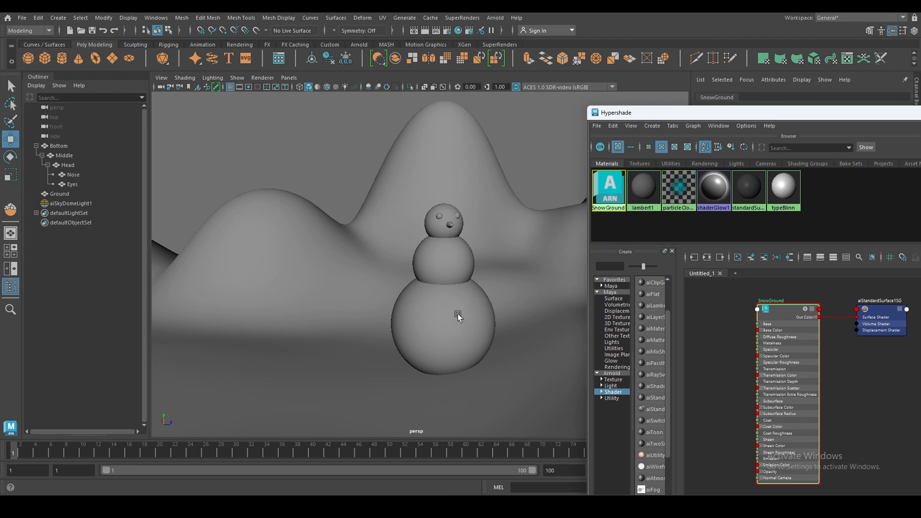
left_click(445, 321)
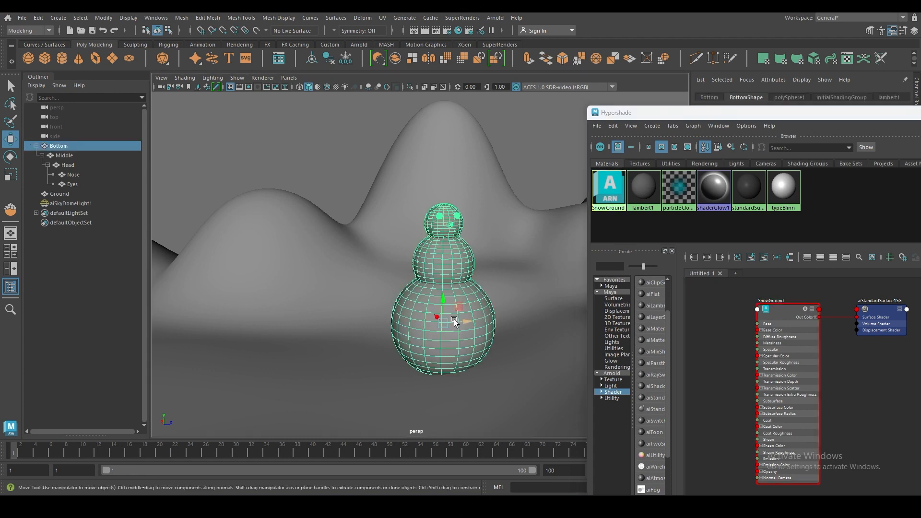
middle_click_drag(456, 308, 459, 306)
left_click(464, 287)
right_click(611, 187)
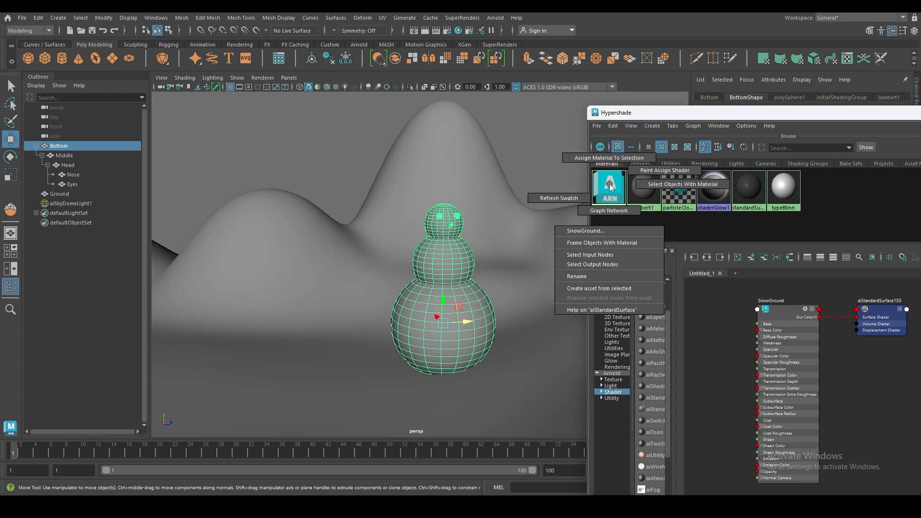
left_click(616, 158)
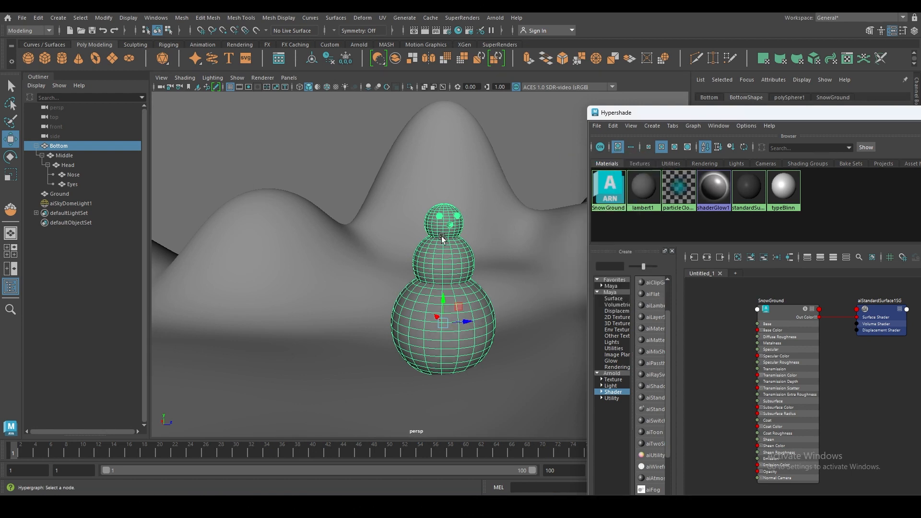
- Assign the SnowGround material to the Ground mesh and start an Arnold render in the viewport
left_click(482, 232)
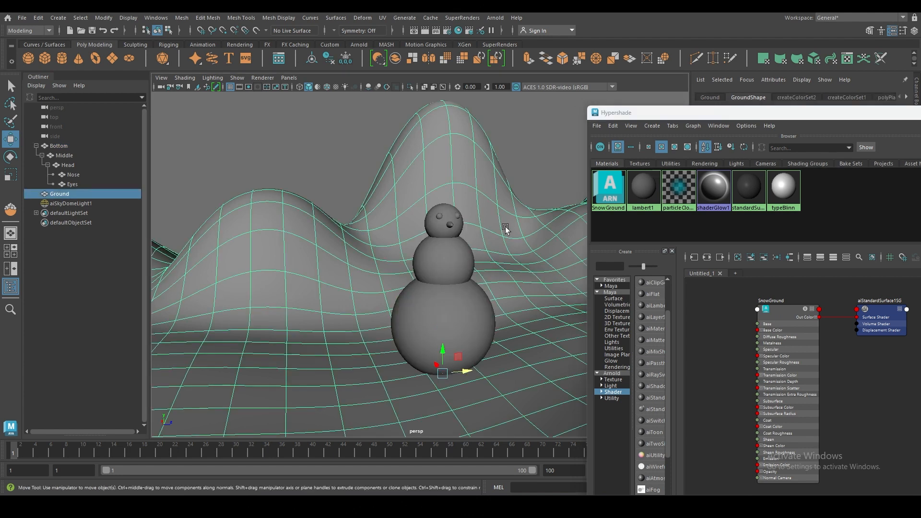
right_click(604, 192)
left_click(615, 164)
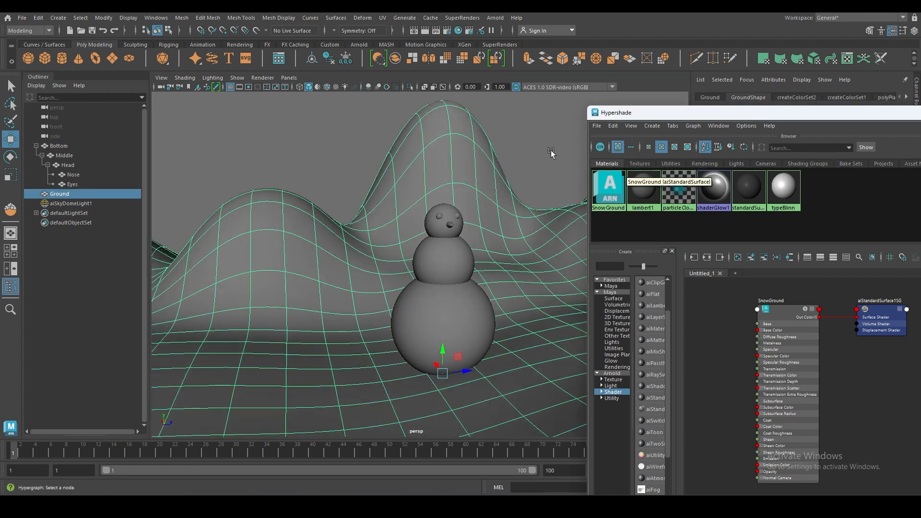
left_click(263, 78)
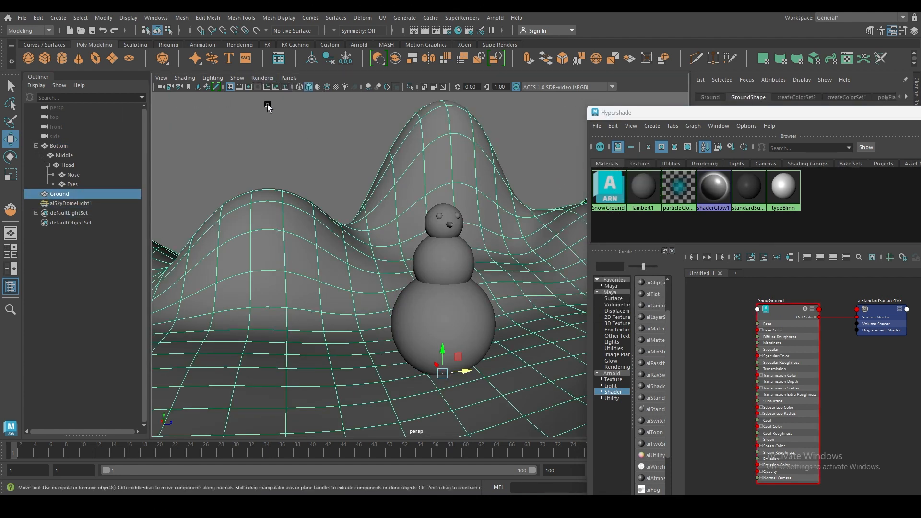
left_click(266, 105)
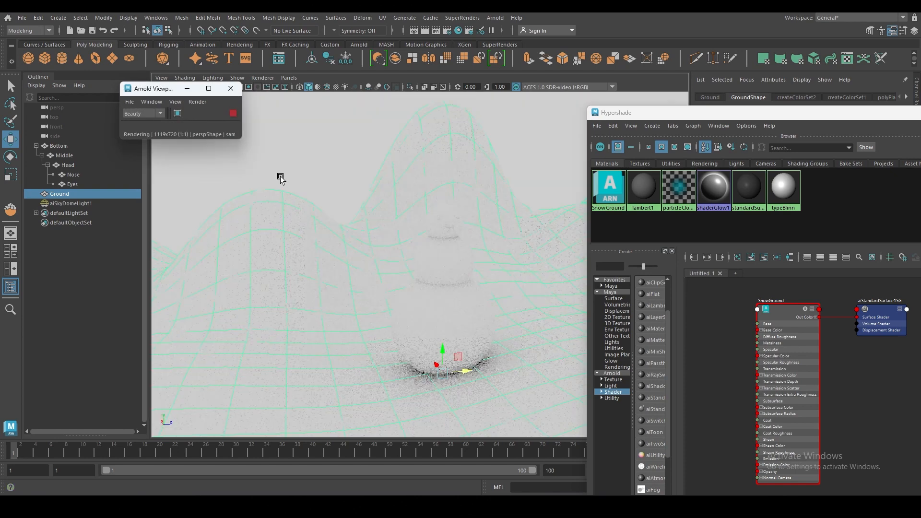
- Select the skydome light, minimize the Hypershade window, and delete the light from the scene
left_click(333, 189)
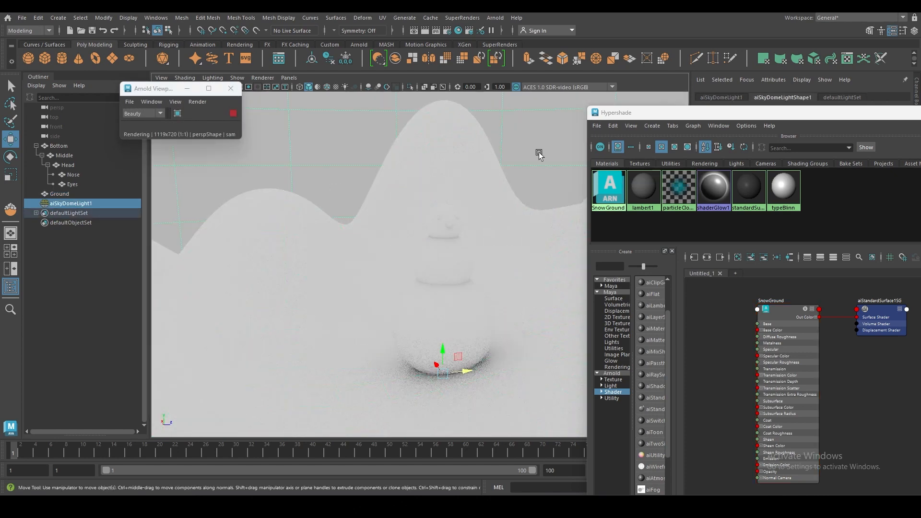
left_click_drag(667, 117, 227, 259)
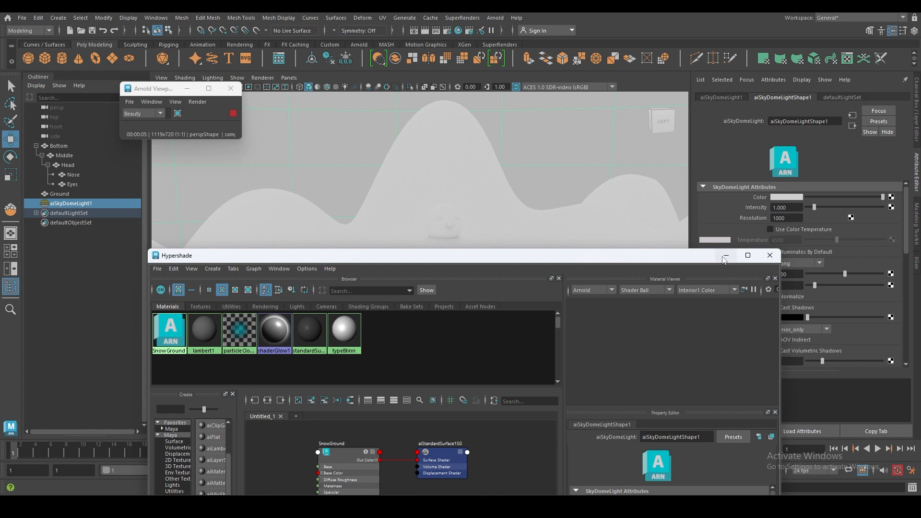
left_click(727, 257)
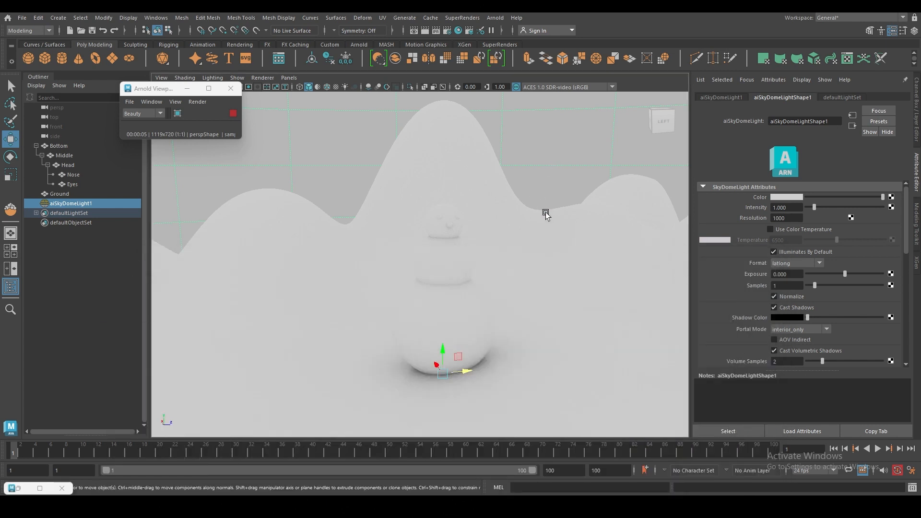
key("Delete")
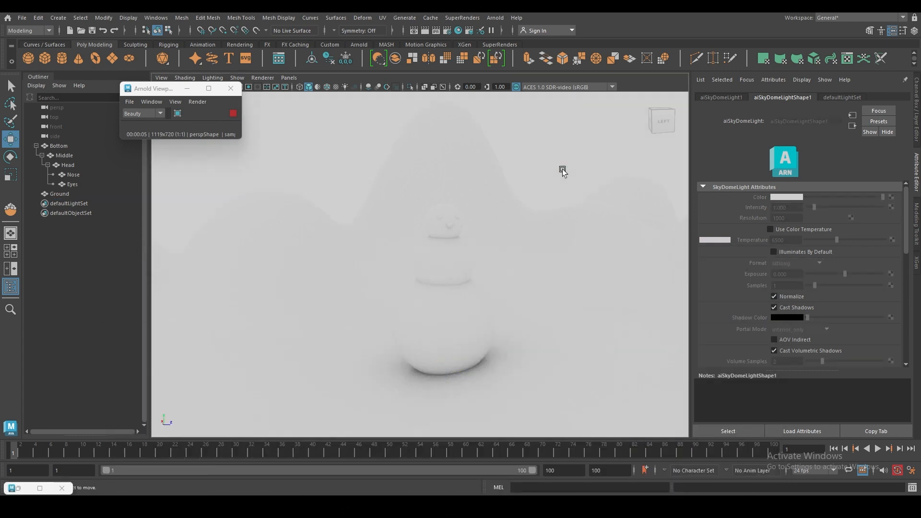
- Create an Arnold area light, scale it up evenly, and turn off its Normalize option
left_click(495, 18)
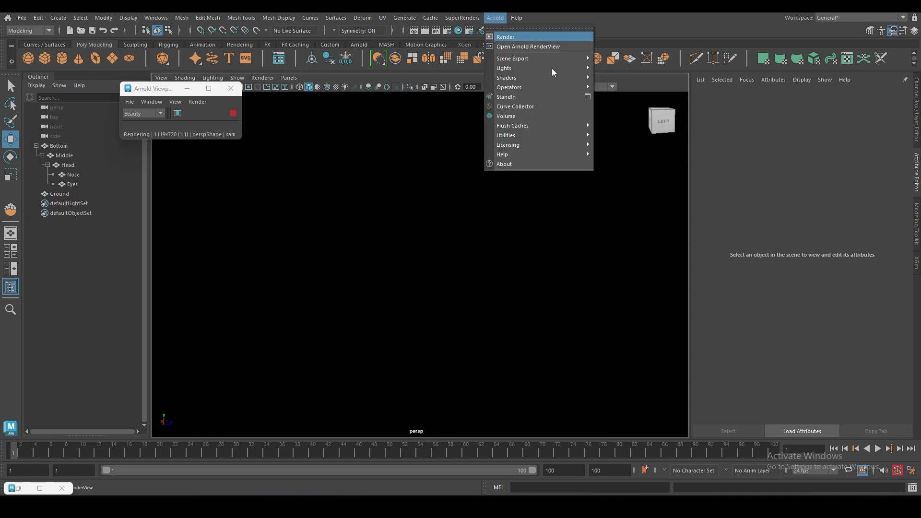
mouse_move(569, 68)
left_click(612, 68)
key("r")
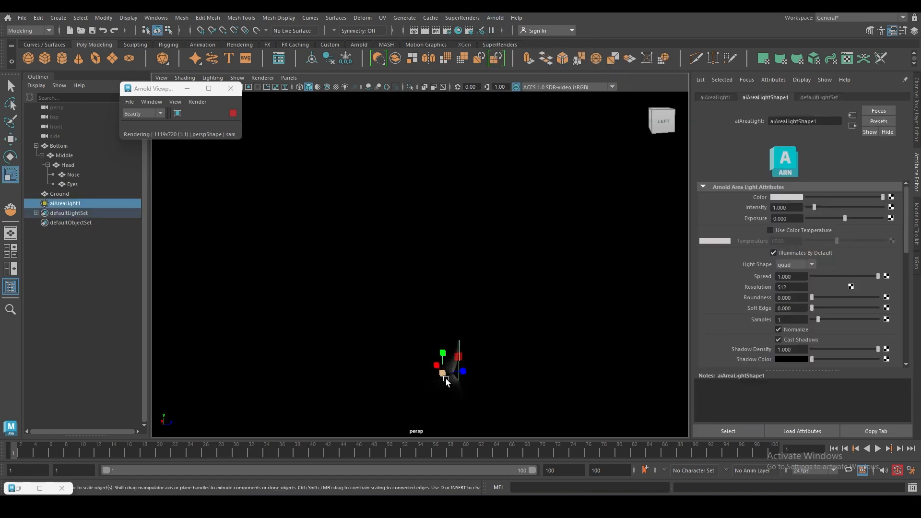
left_click_drag(443, 379, 572, 359)
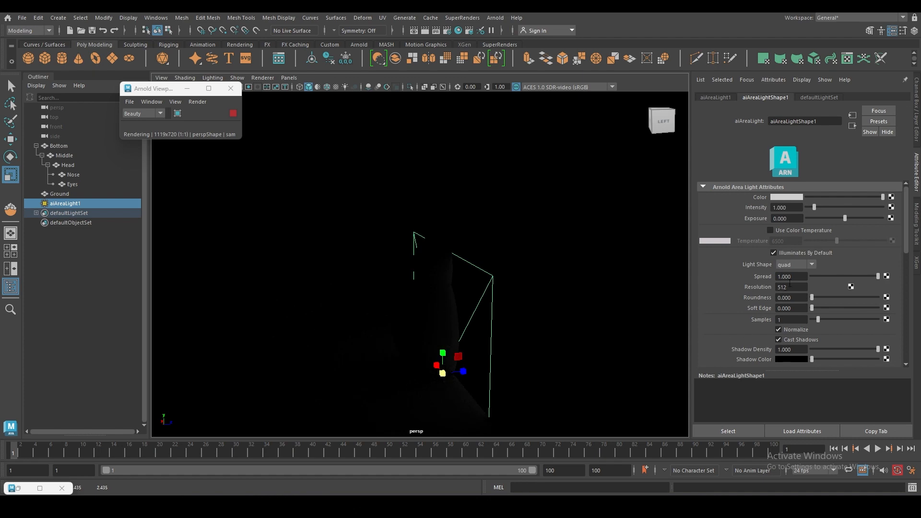
left_click(778, 330)
- Rotate the area light to face downward and raise it above the snowman
key("e")
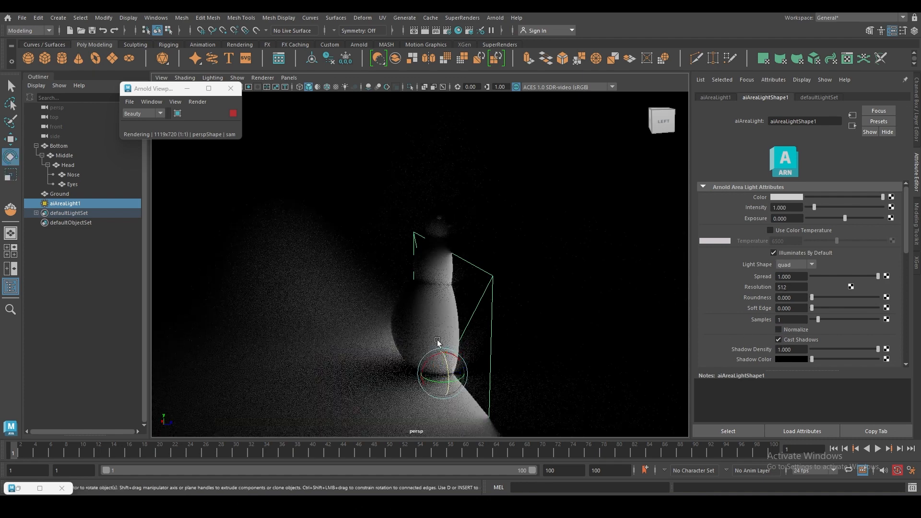
mouse_move(421, 370)
left_mouse_down()
mouse_move(460, 351)
mouse_move(416, 384)
left_mouse_up()
key("w")
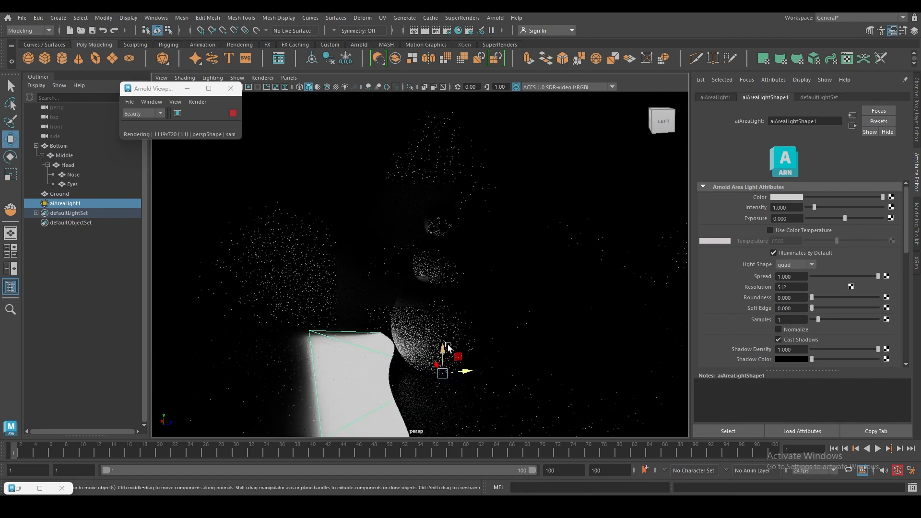
left_click_drag(444, 348, 530, 139)
- Tilt the raised area light so that it aims diagonally down at the snowman
key("e")
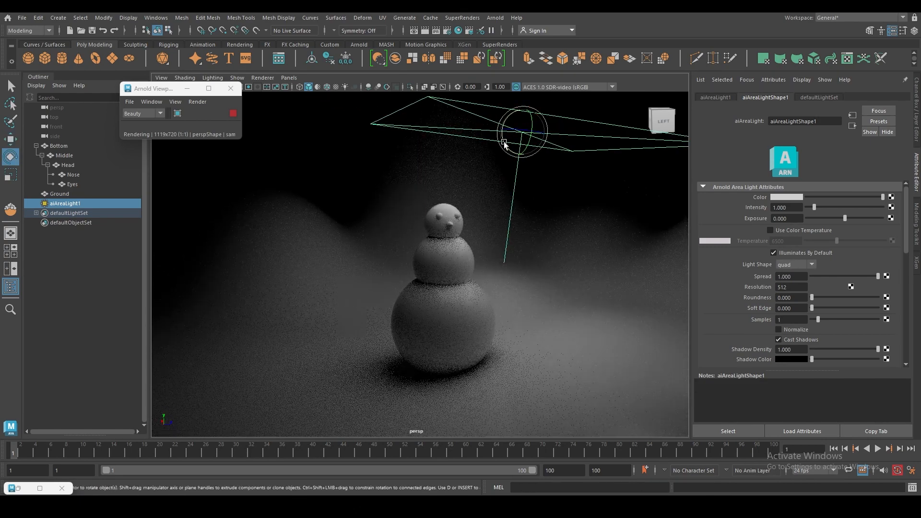
mouse_move(504, 144)
left_mouse_down()
mouse_move(494, 135)
mouse_move(504, 144)
left_mouse_up()
key("w")
key("r")
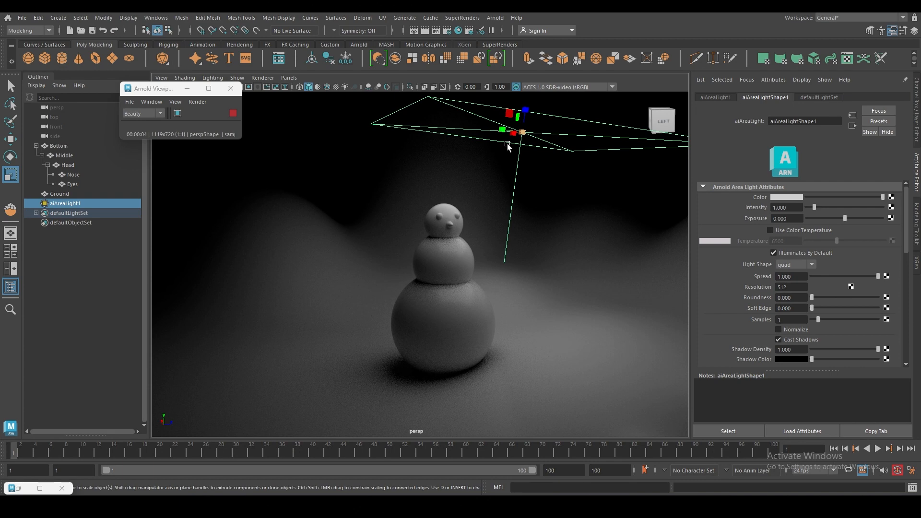
key("e")
left_click_drag(508, 144, 500, 140)
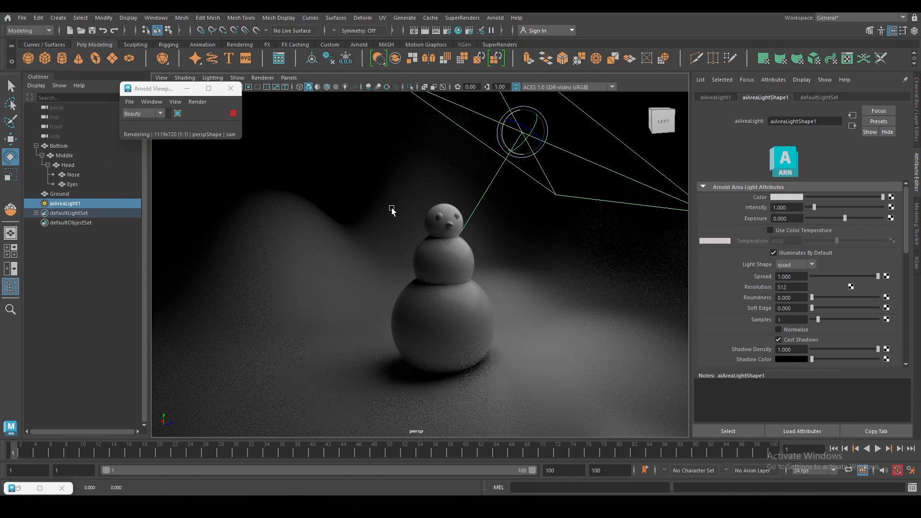
scroll(403, 212, "down", 4)
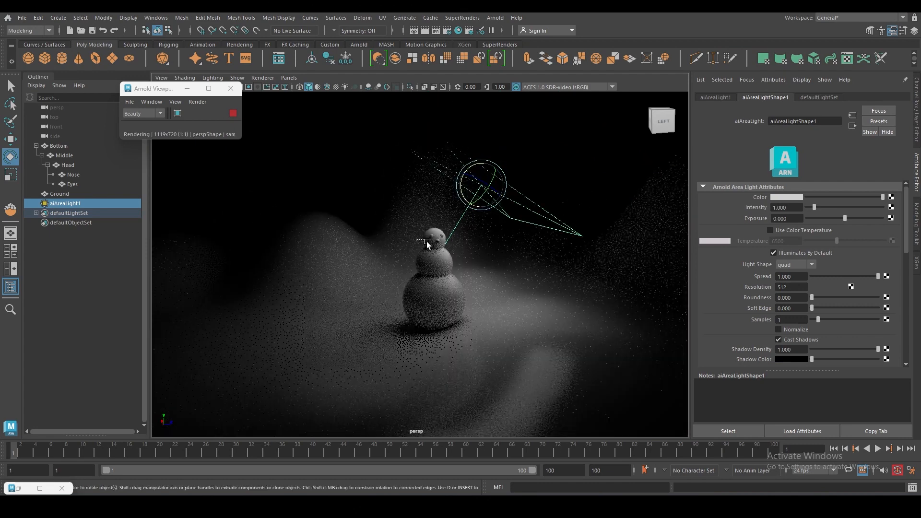
left_click(452, 249)
key("ctrl+d")
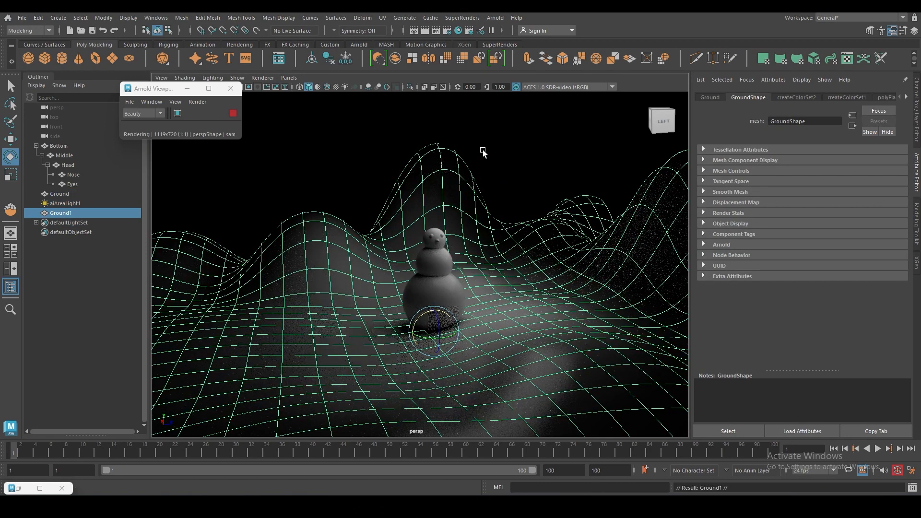
key("Delete")
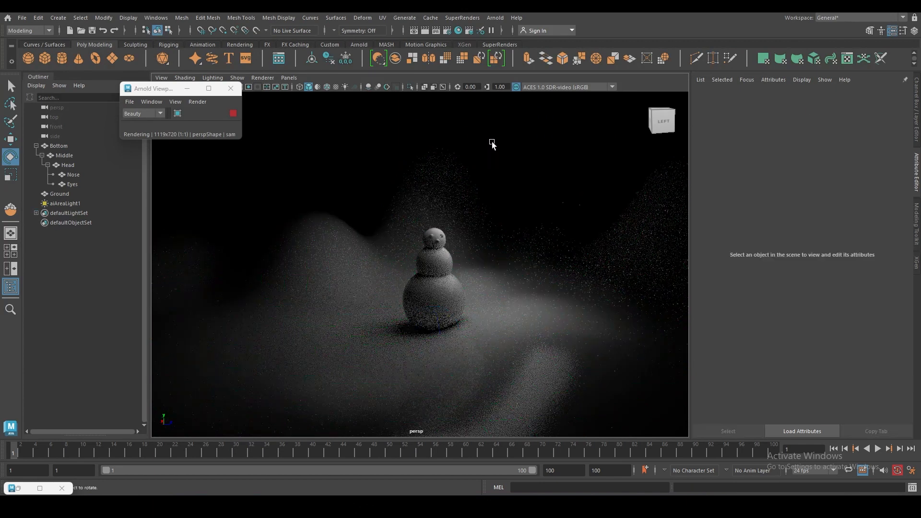
- Duplicate the area light, move the copy to the opposite side of the snowman, and rotate it toward the scene
left_click(510, 184)
key("ctrl+d")
mouse_move(484, 192)
left_mouse_down()
mouse_move(496, 176)
mouse_move(470, 207)
mouse_move(473, 179)
left_mouse_up()
key("w")
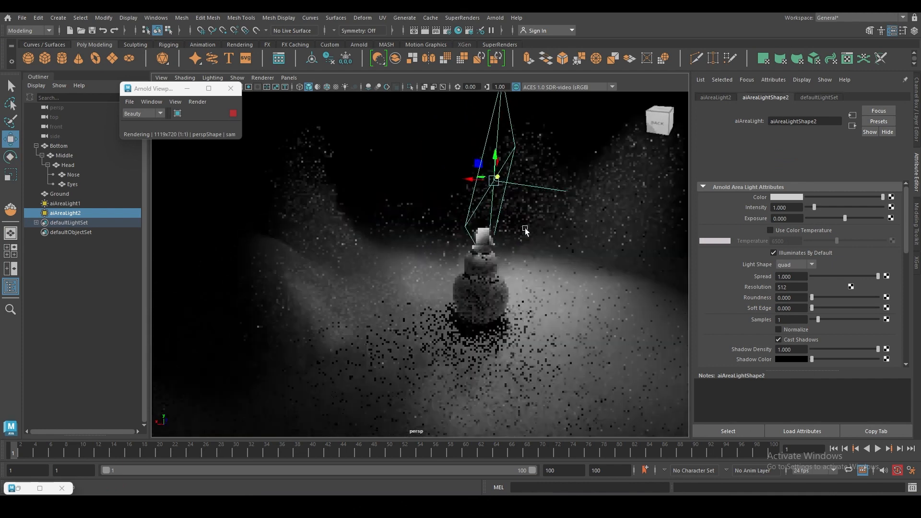
left_click_drag(338, 179, 233, 198, "alt")
key("e")
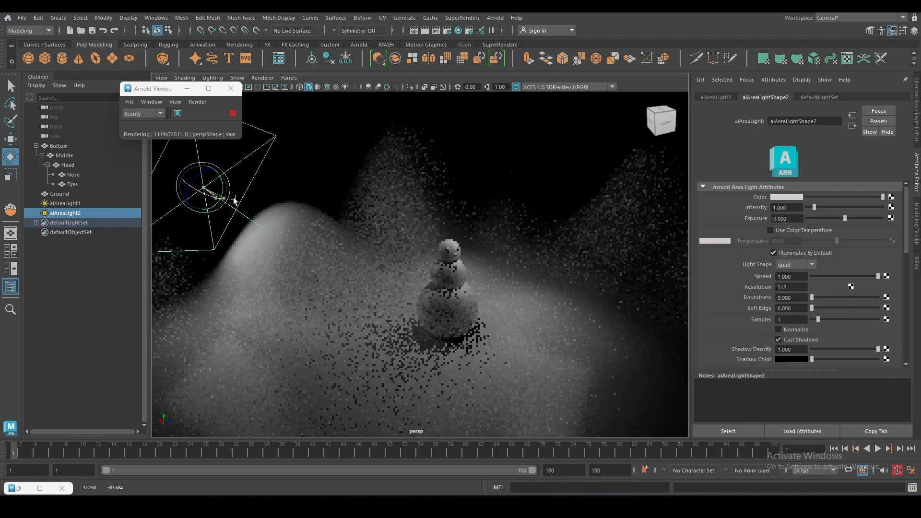
scroll(384, 289, "up", 3)
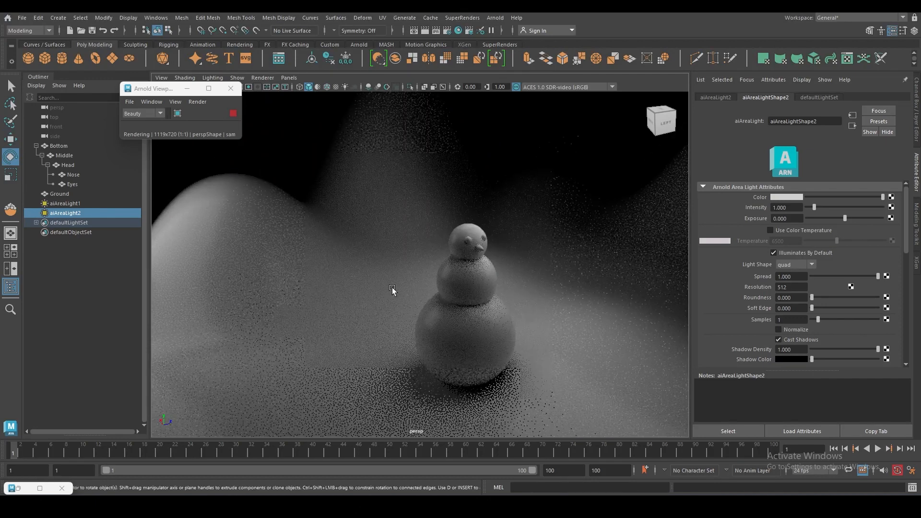
scroll(389, 289, "up", 3)
- Select the snowman's Bottom object in the rendered scene
left_click(374, 286)
scroll(378, 285, "down", 5)
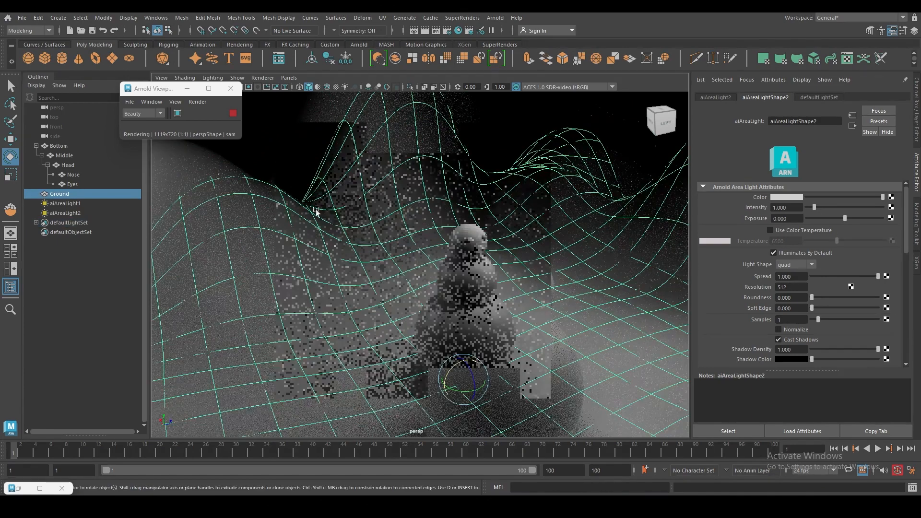
left_click(307, 162)
left_click_drag(367, 234, 361, 231, "alt")
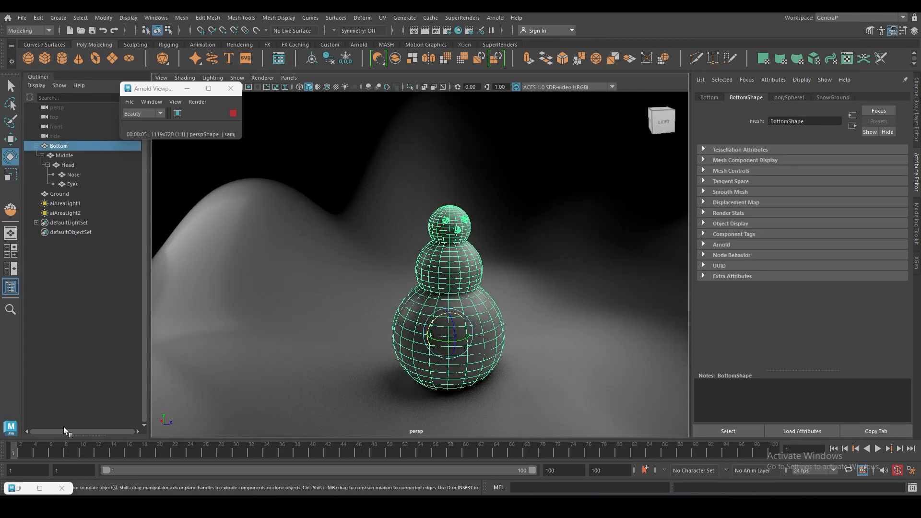
- Restore the Hypershade, create an aiStandardSurface material, and rename it Snowman
left_click(19, 490)
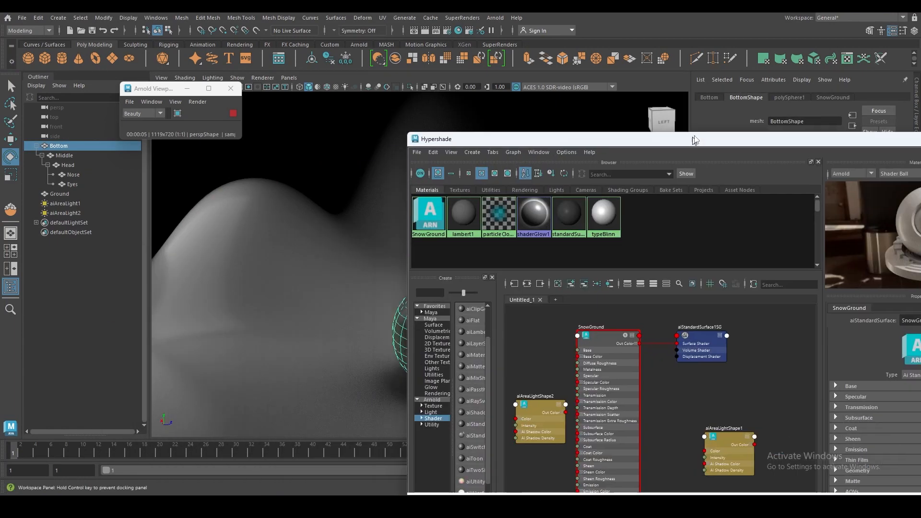
left_click_drag(483, 327, 541, 344)
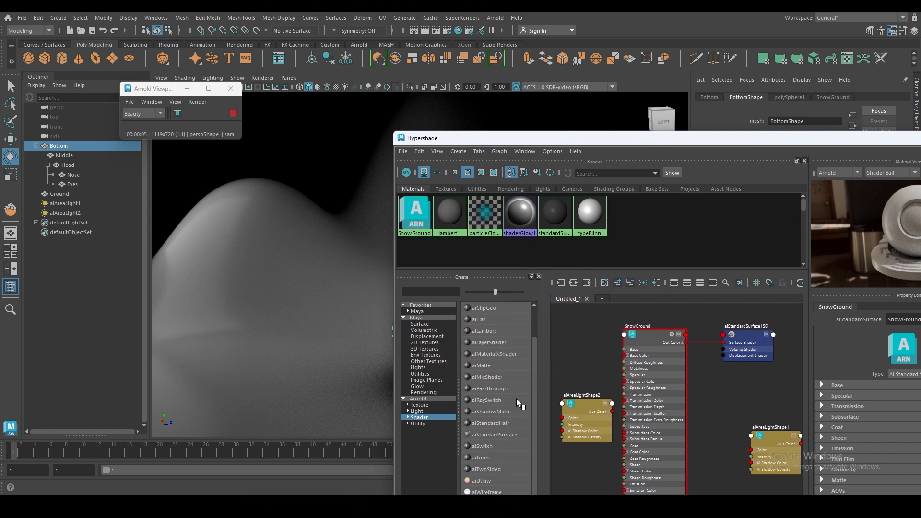
left_click(501, 434)
right_click_drag(439, 231, 439, 324)
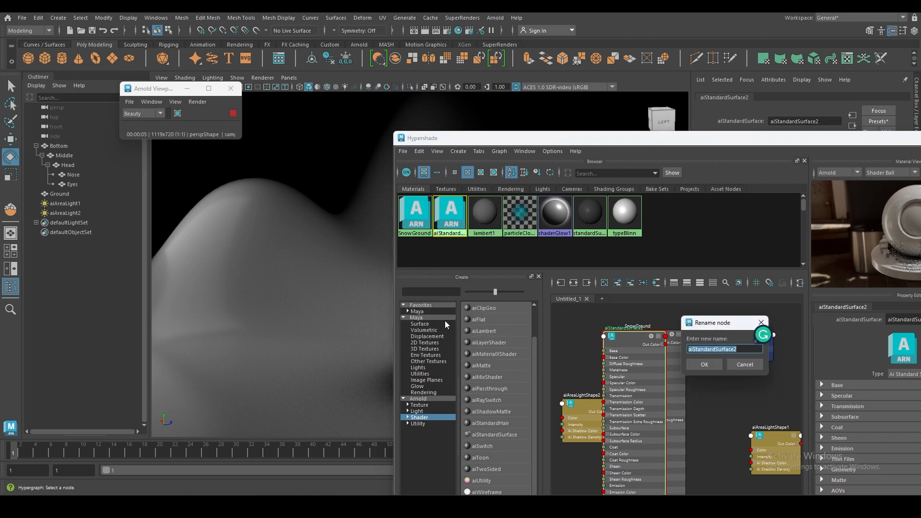
type("Snowman")
key("Return")
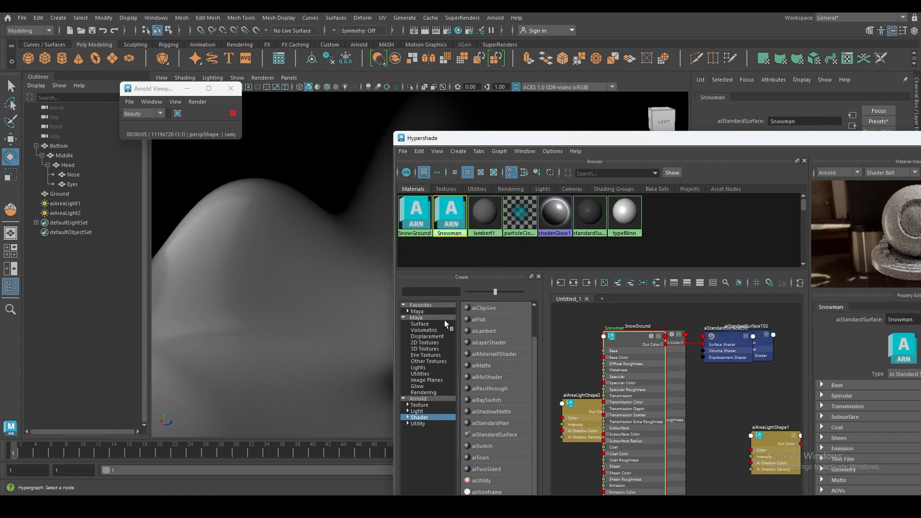
- Expand the Snowman material's Base attributes and change its base color to orange
left_click_drag(739, 136, 513, 104)
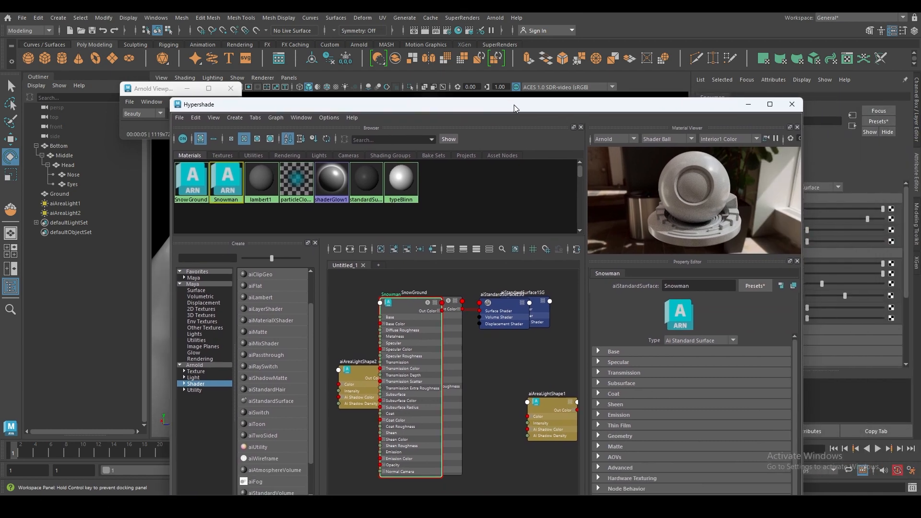
left_click(596, 354)
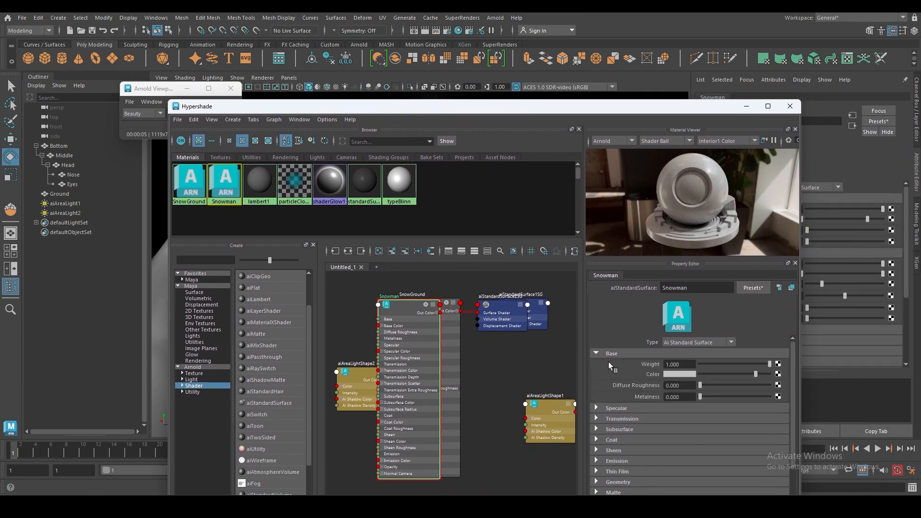
left_click(665, 373)
left_click(412, 275)
left_click_drag(383, 290, 385, 313)
left_click(376, 451)
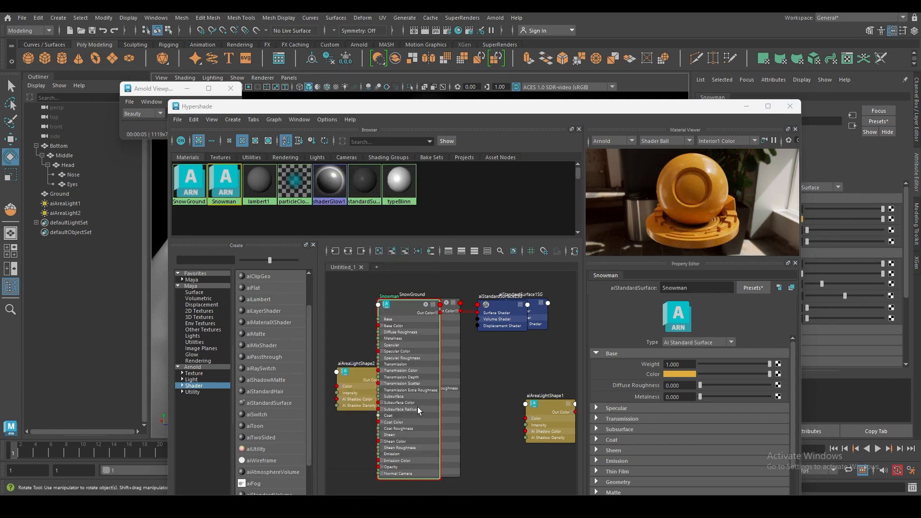
- Move the Hypershade aside and assign the Snowman material to the snowman's Bottom object and its children
left_click_drag(610, 109, 710, 245)
left_click_drag(314, 247, 578, 190)
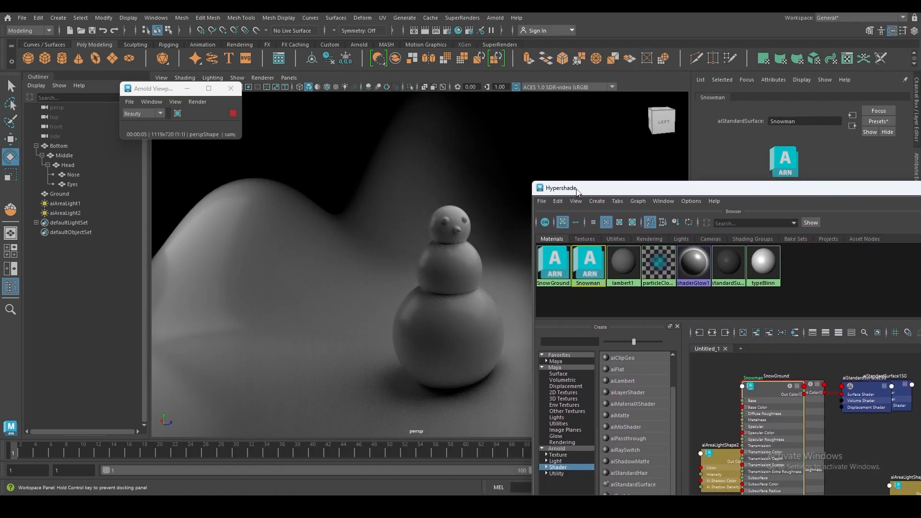
left_click(460, 326)
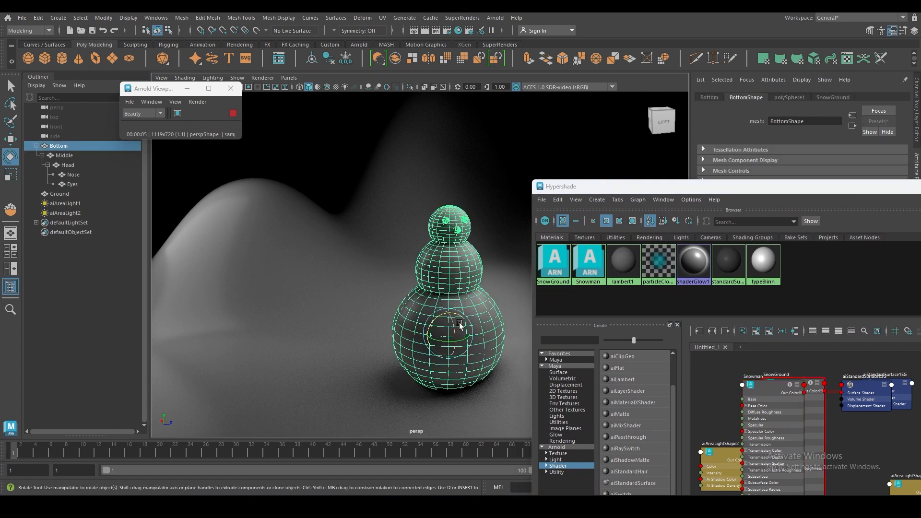
right_click(593, 260)
left_click(576, 308)
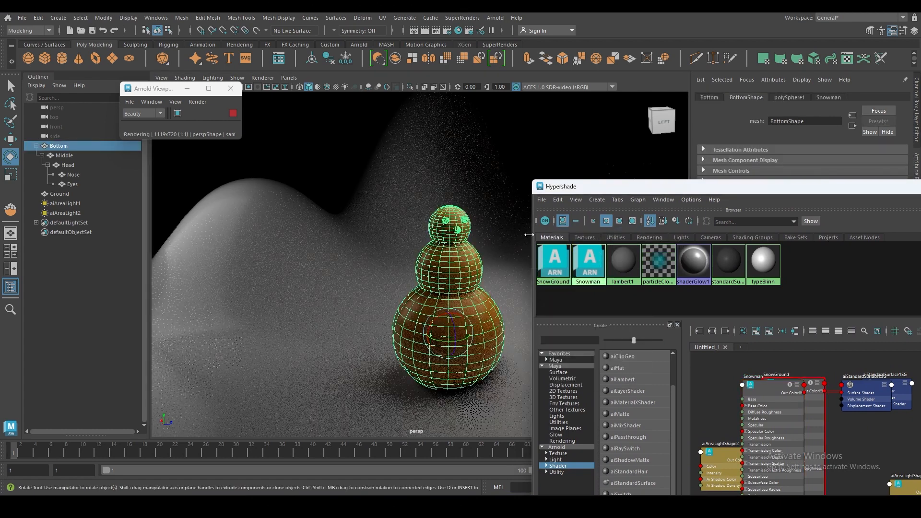
left_click(330, 199)
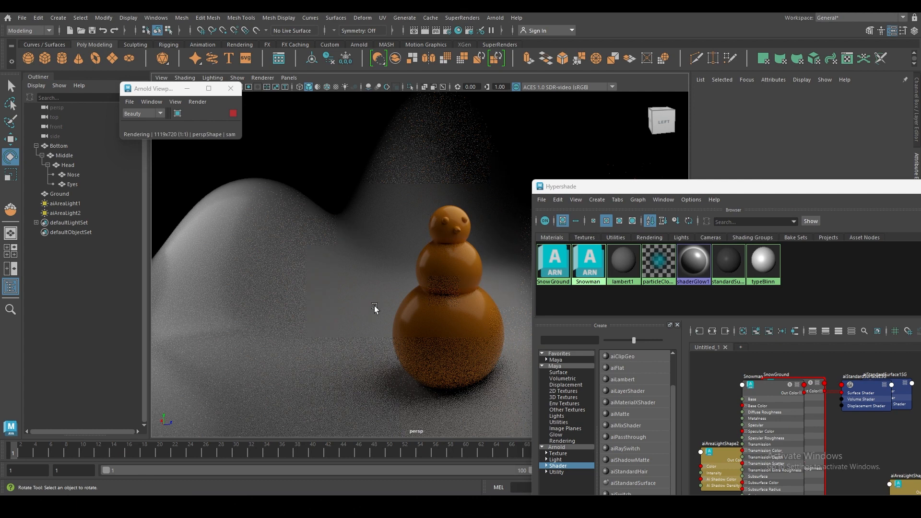
- Change the Snowman material's base color to a pale off-white with saturation 0.195 and value 1.000
left_click(457, 233)
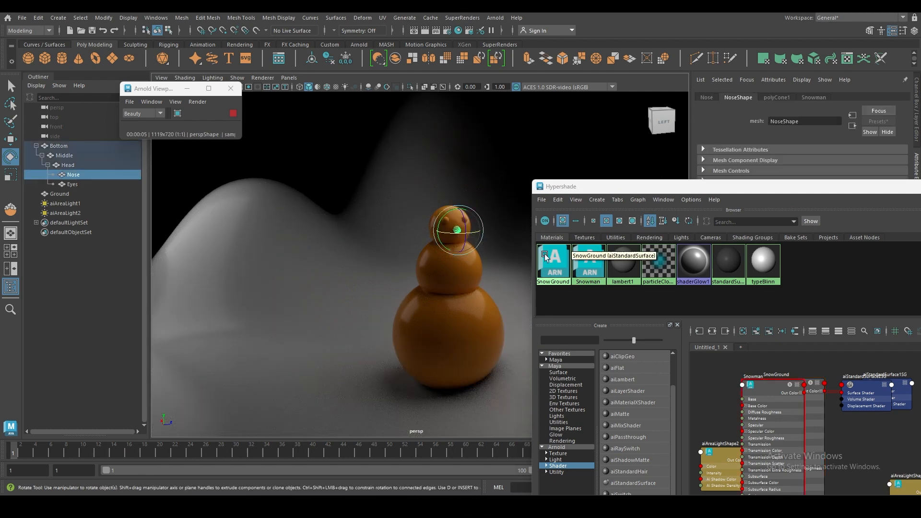
left_click(461, 349)
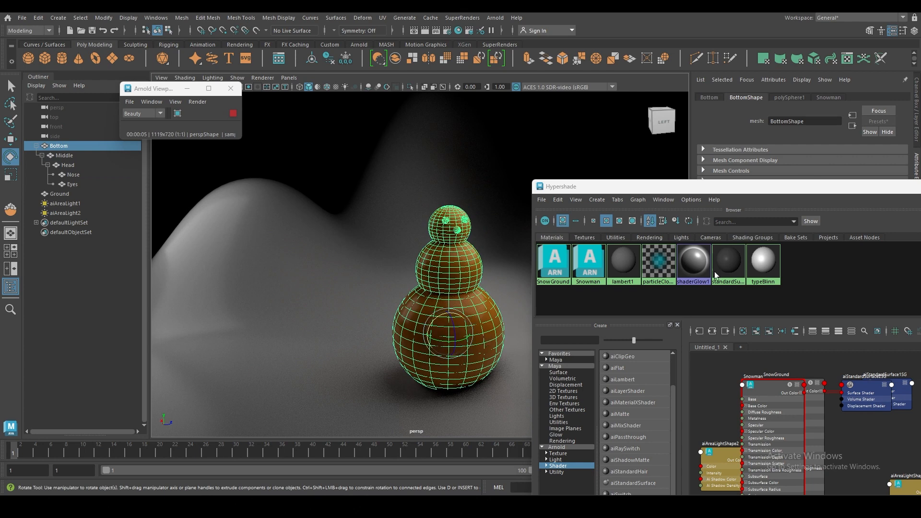
left_click_drag(751, 187, 461, 140)
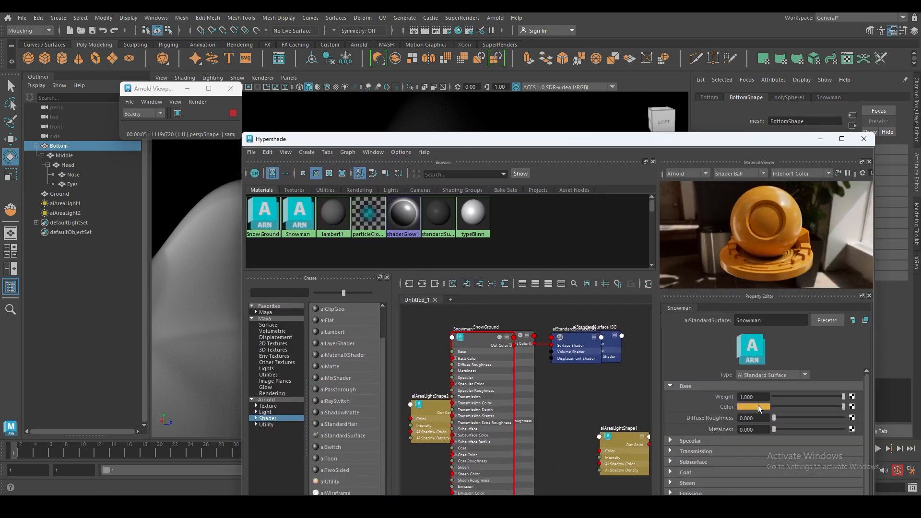
left_click(758, 407)
left_click(366, 322)
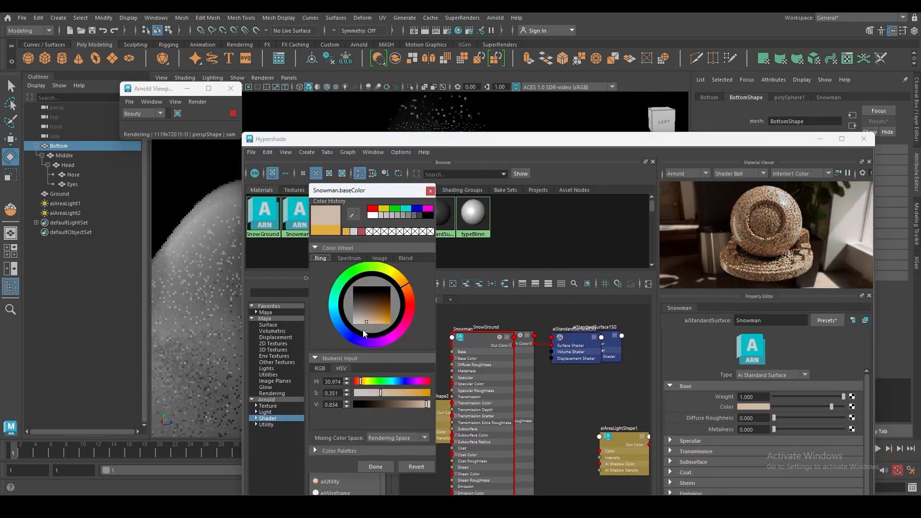
left_click(362, 329)
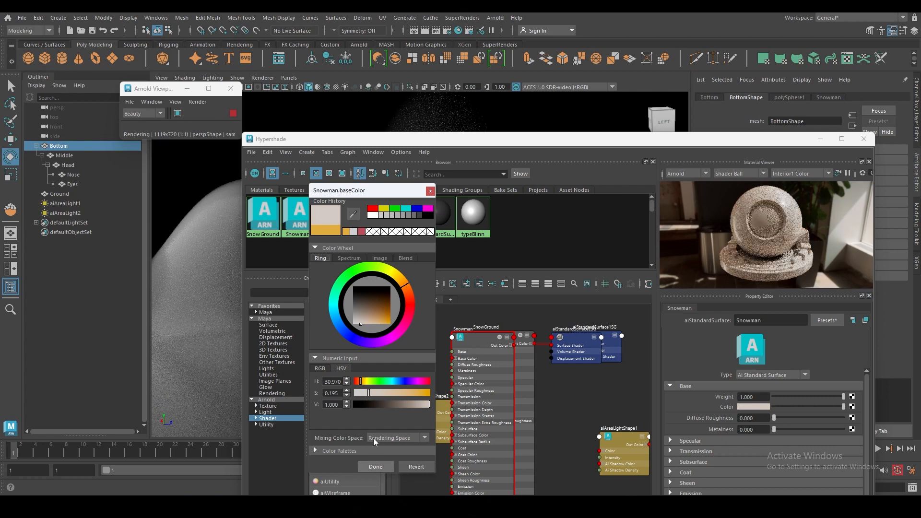
left_click(375, 467)
left_click_drag(328, 143, 591, 148)
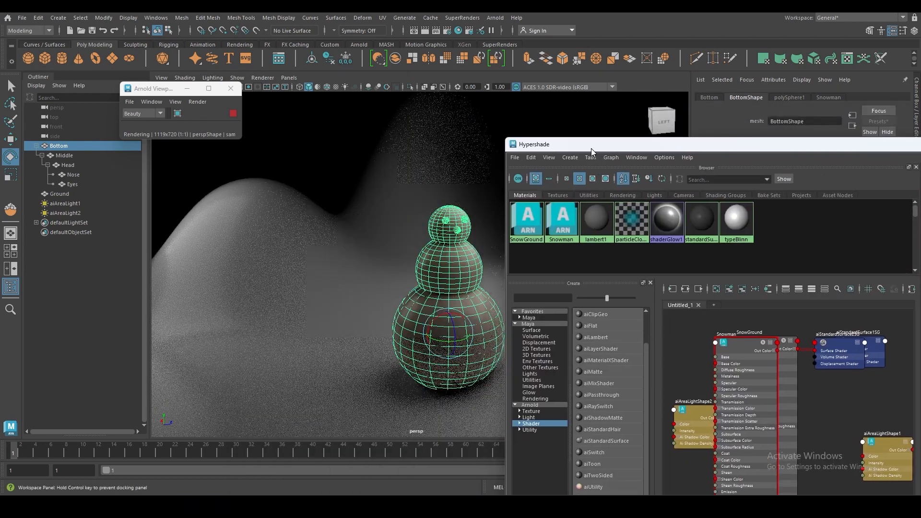
left_click(317, 160)
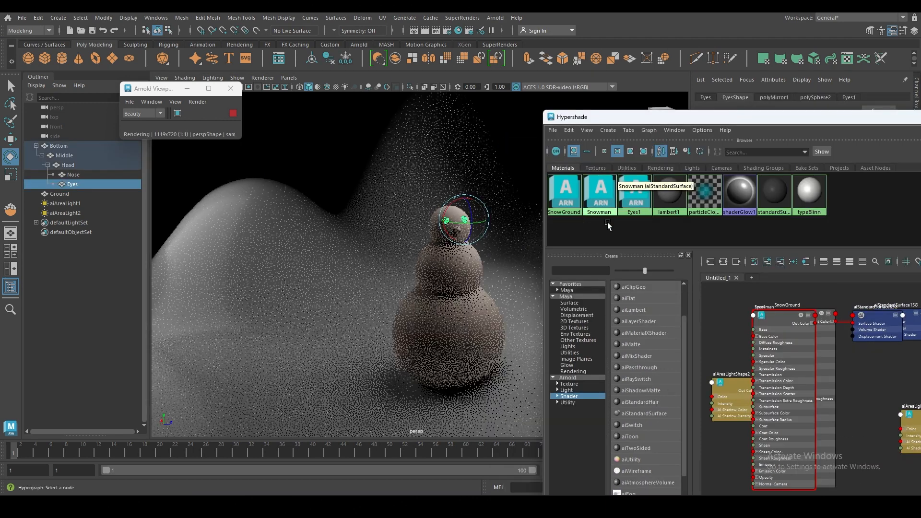
- Create an aiStandardSurface material, rename it Nose1, and assign it to the snowman's nose
left_click(643, 242)
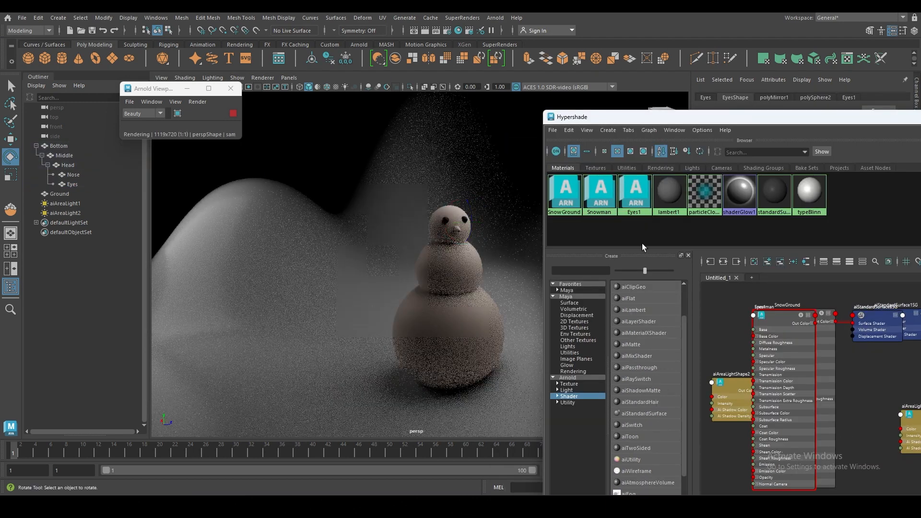
left_click(635, 412)
right_click_drag(662, 192, 663, 288)
type("BN")
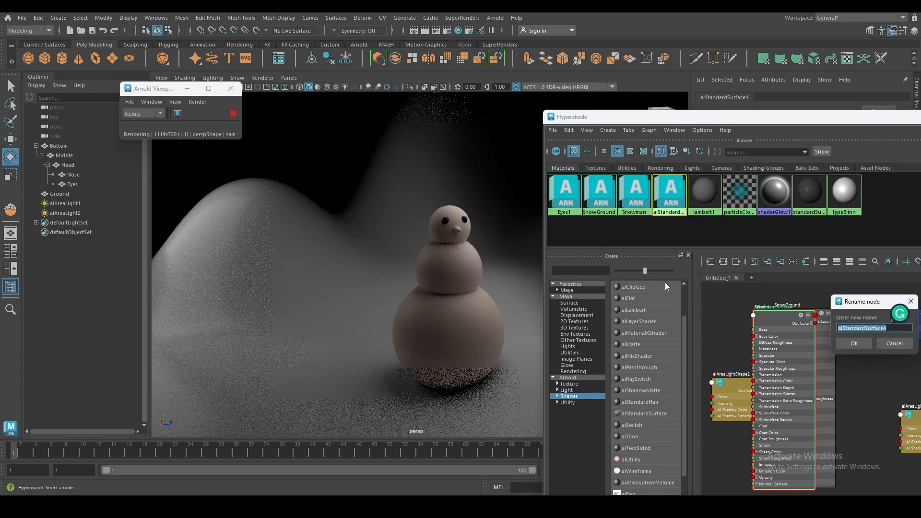
type("Nose1")
key("Return")
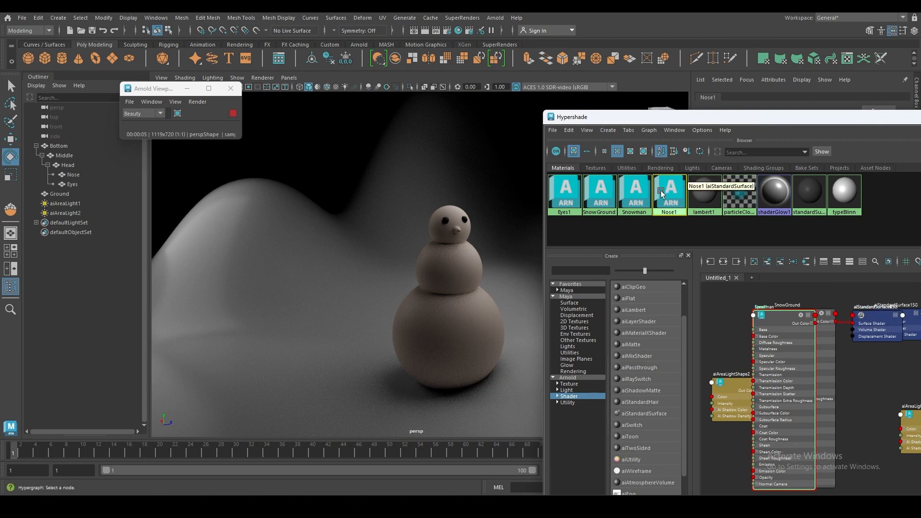
left_click(457, 229)
right_click_drag(667, 191, 667, 165)
- Set the Nose1 material's base color to a fully saturated orange with saturation and value 1.000
left_click_drag(748, 119, 465, 115)
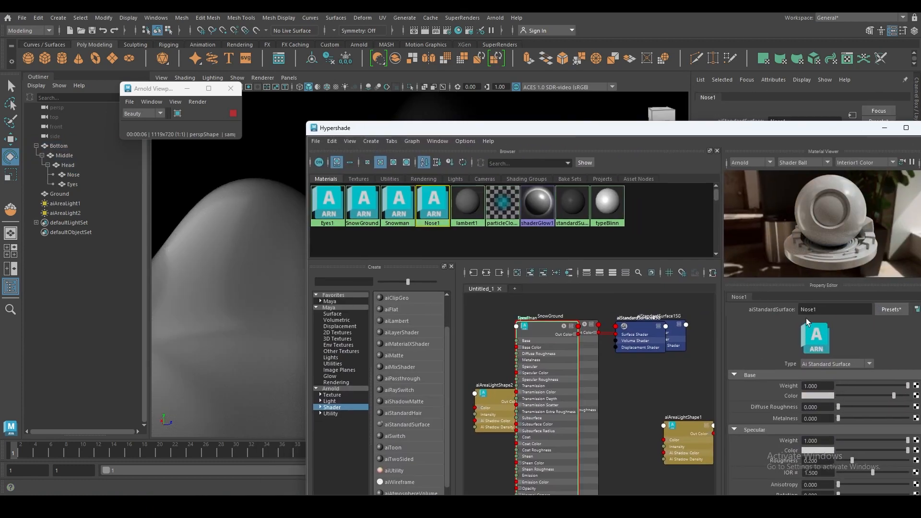
left_click(821, 396)
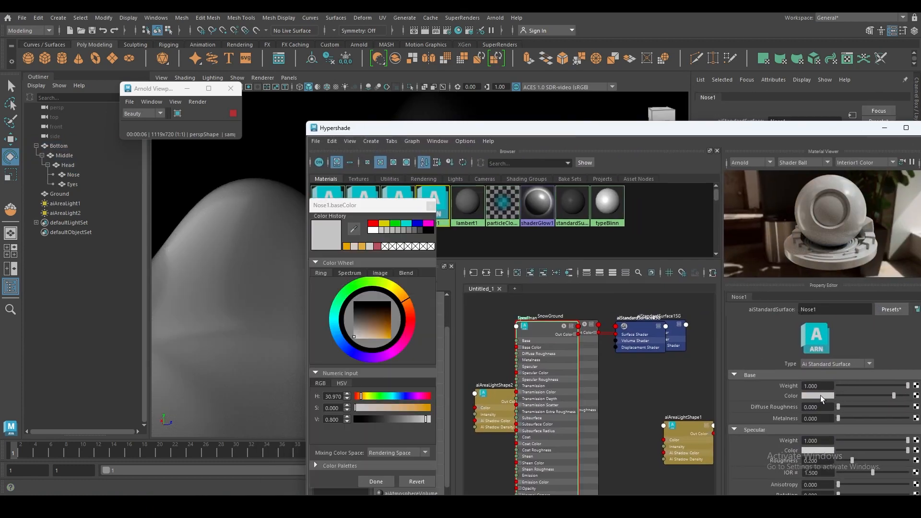
left_click(385, 340)
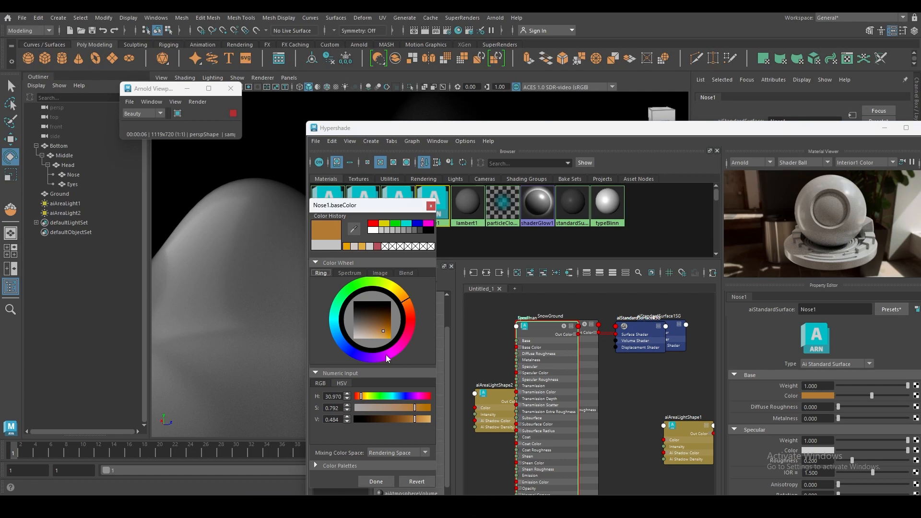
left_click(377, 481)
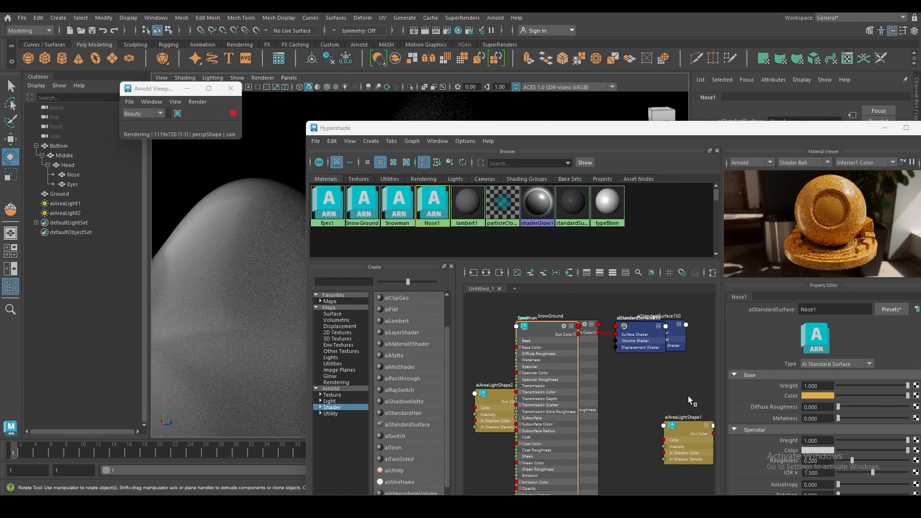
left_click(818, 396)
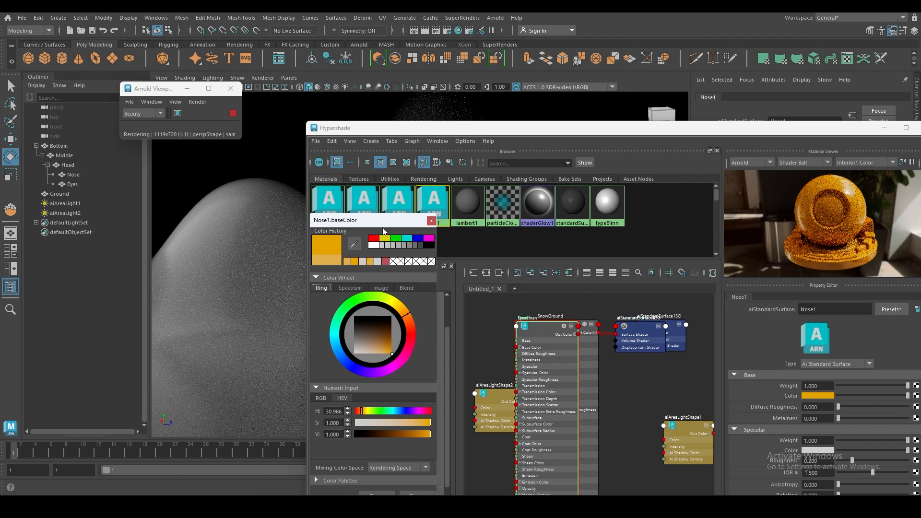
left_click_drag(383, 228, 424, 175)
left_click(407, 449)
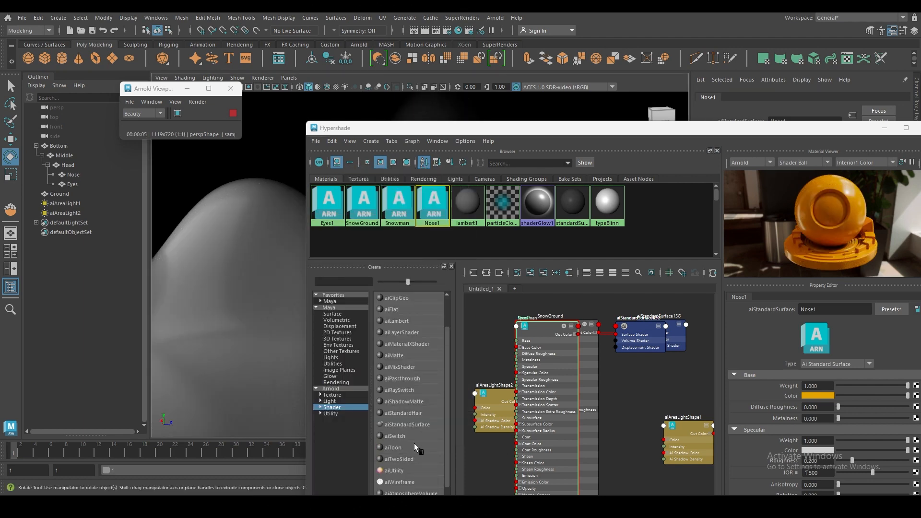
- Minimize the Hypershade and examine the snowman's eye and nose materials up close in the render
left_click(886, 129)
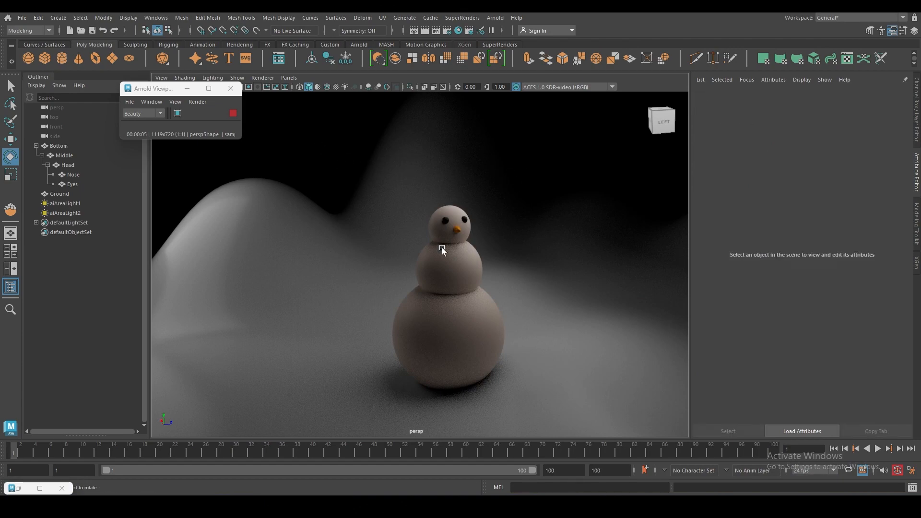
scroll(441, 250, "up", 8)
middle_click_drag(521, 214, 445, 290, "alt")
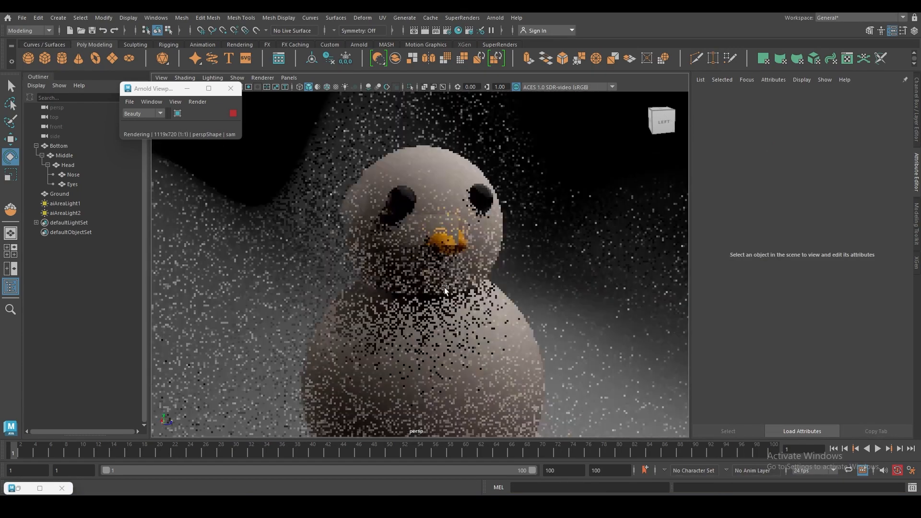
scroll(445, 290, "down", 3)
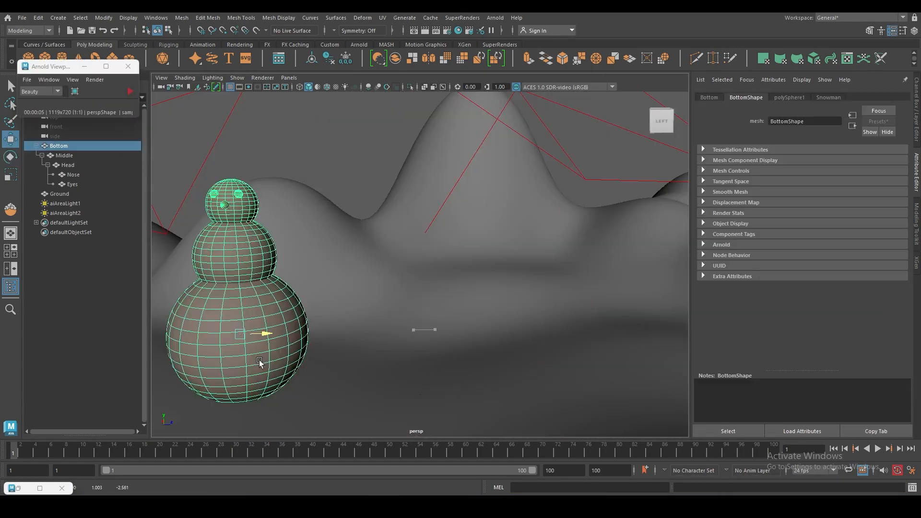
- Try moving and rotating the whole snowman by its Bottom parent object
mouse_move(262, 397)
middle_mouse_down()
mouse_move(568, 370)
mouse_move(399, 371)
mouse_move(431, 370)
middle_mouse_up()
key("e")
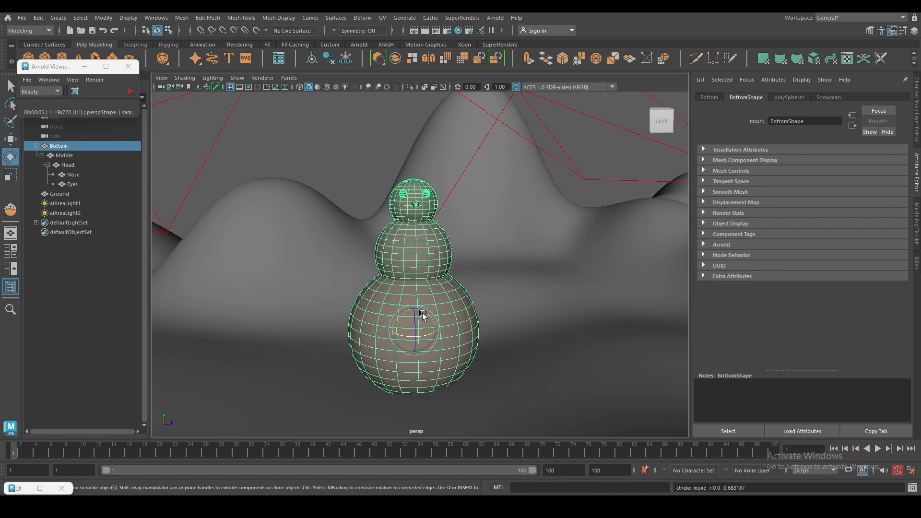
mouse_move(422, 313)
left_mouse_down()
mouse_move(408, 314)
mouse_move(437, 327)
mouse_move(401, 325)
mouse_move(436, 336)
mouse_move(405, 333)
mouse_move(441, 337)
mouse_move(411, 313)
mouse_move(417, 321)
mouse_move(421, 312)
left_mouse_up()
key("r")
left_click(555, 190)
- Hide the Ground mesh and return to a single perspective view of the snowman and both lights
left_click_drag(532, 212, 467, 264, "alt")
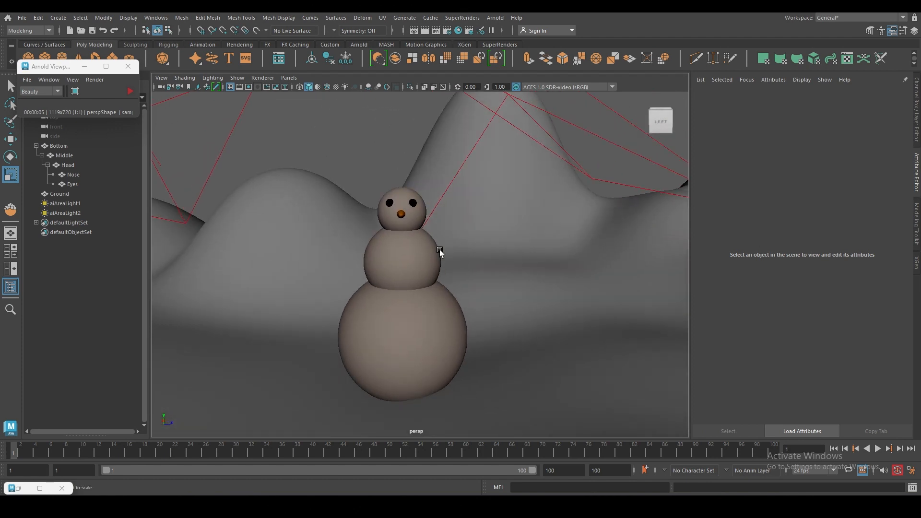
mouse_move(469, 267)
left_mouse_down("alt")
mouse_move(514, 266)
mouse_move(436, 264)
mouse_move(471, 267)
mouse_move(454, 268)
mouse_move(462, 273)
left_mouse_up("alt")
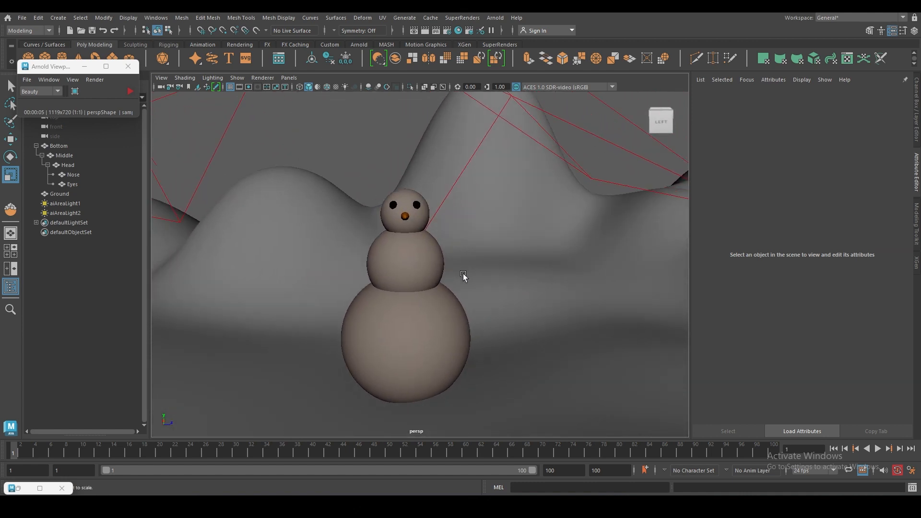
key("space")
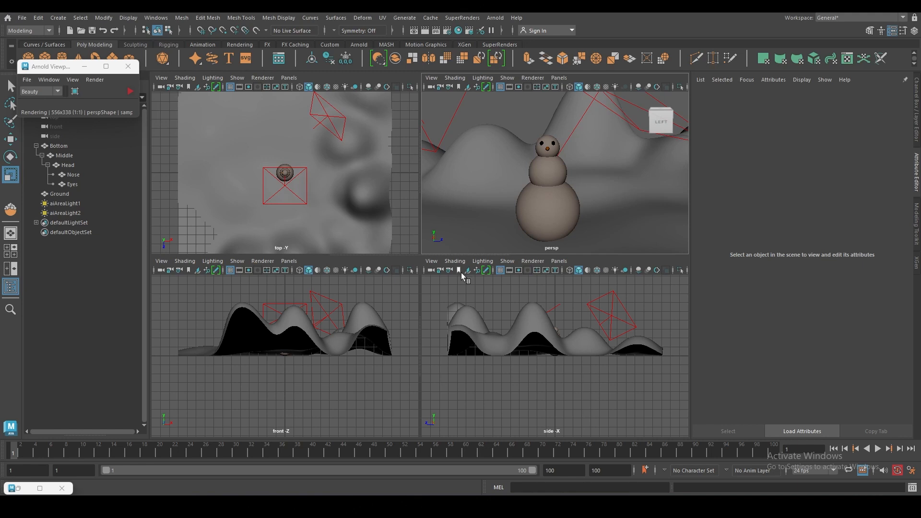
left_click(470, 171)
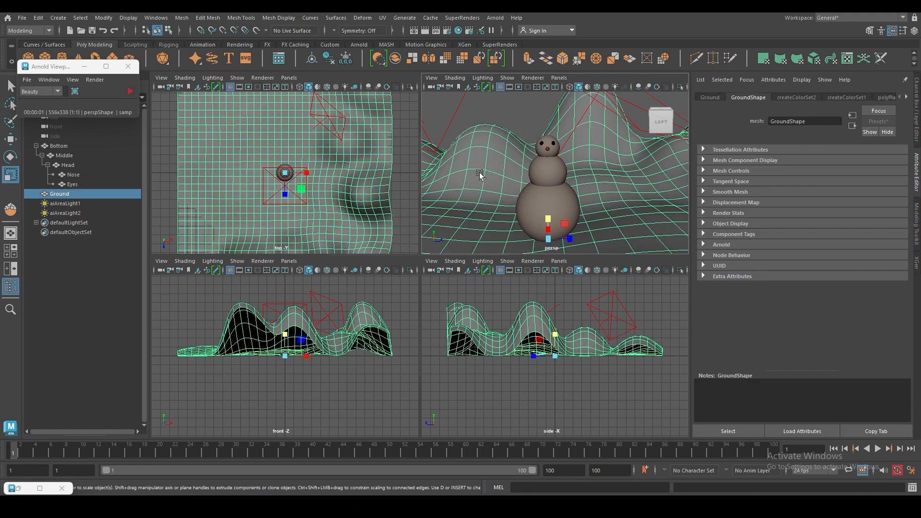
key("ctrl+h")
left_click(512, 146)
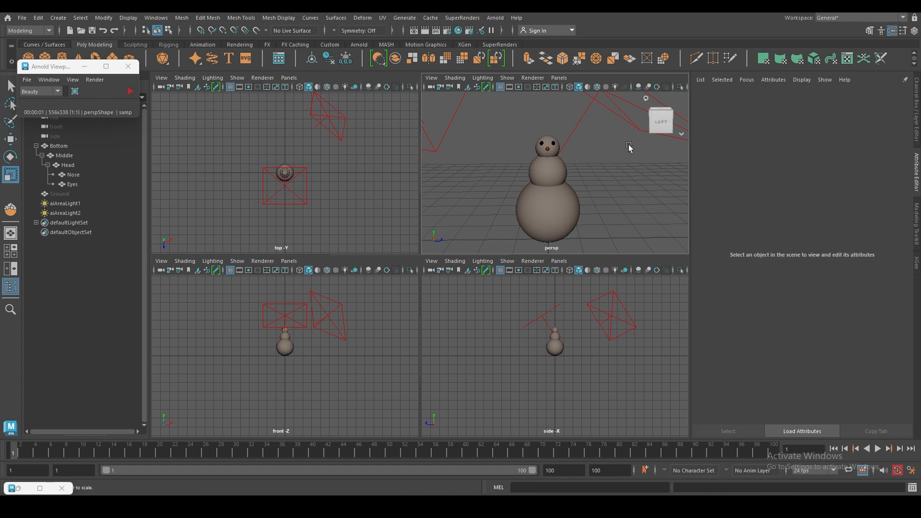
key("space")
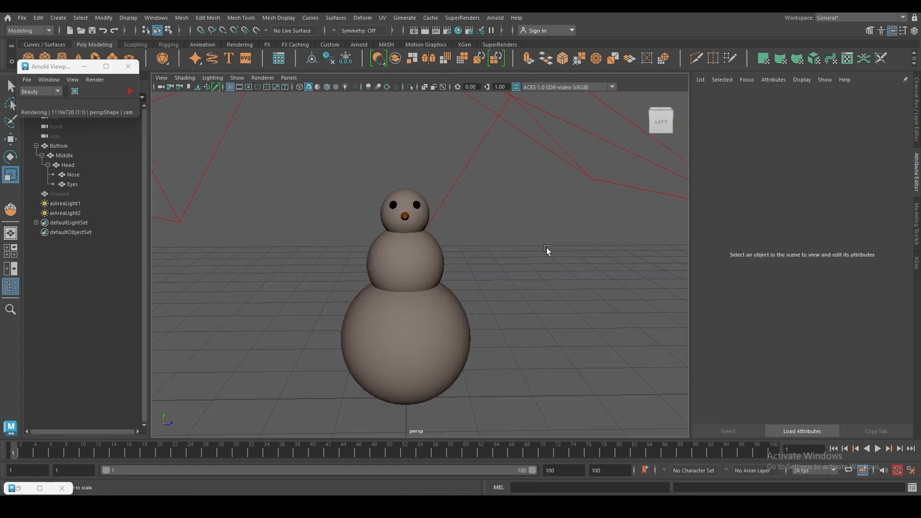
mouse_move(525, 267)
left_mouse_down("alt")
mouse_move(540, 257)
mouse_move(528, 268)
left_mouse_up("alt")
scroll(530, 262, "down", 8)
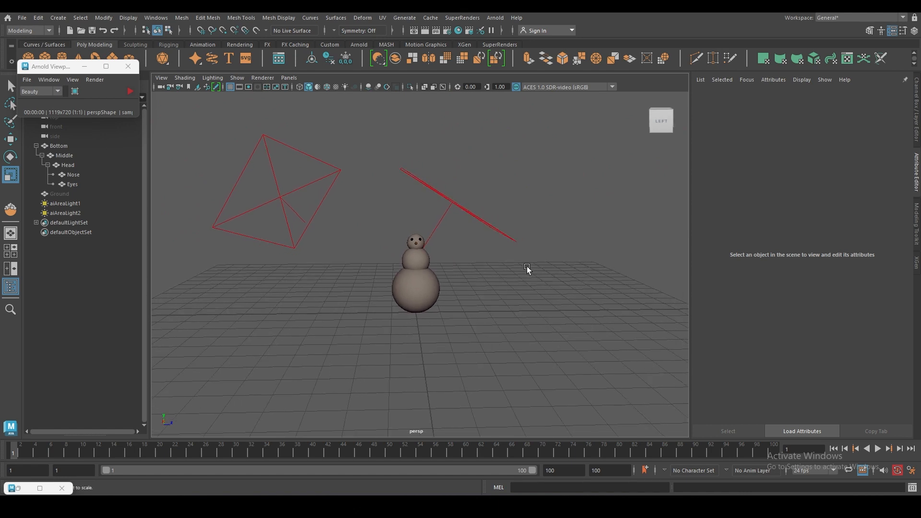
- Show the hidden Ground mesh and hide it again
left_click(61, 193)
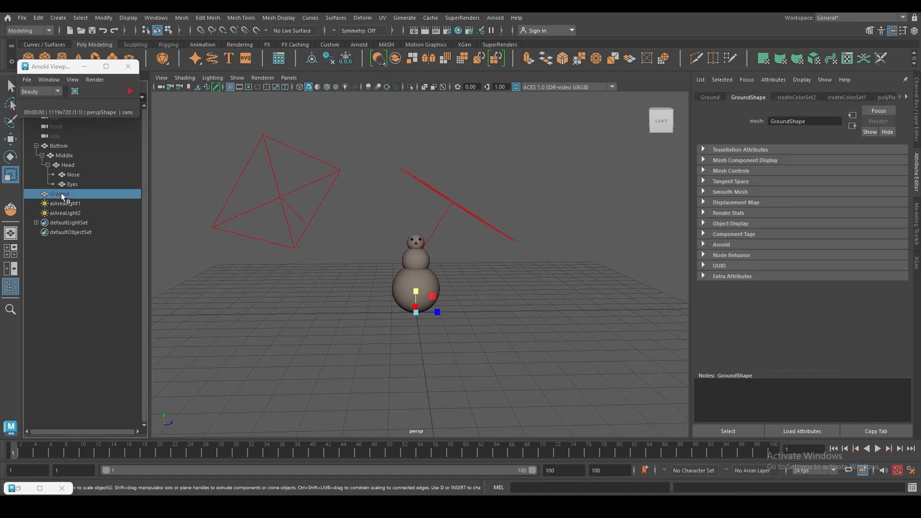
key("h")
key("h")
left_click(75, 280)
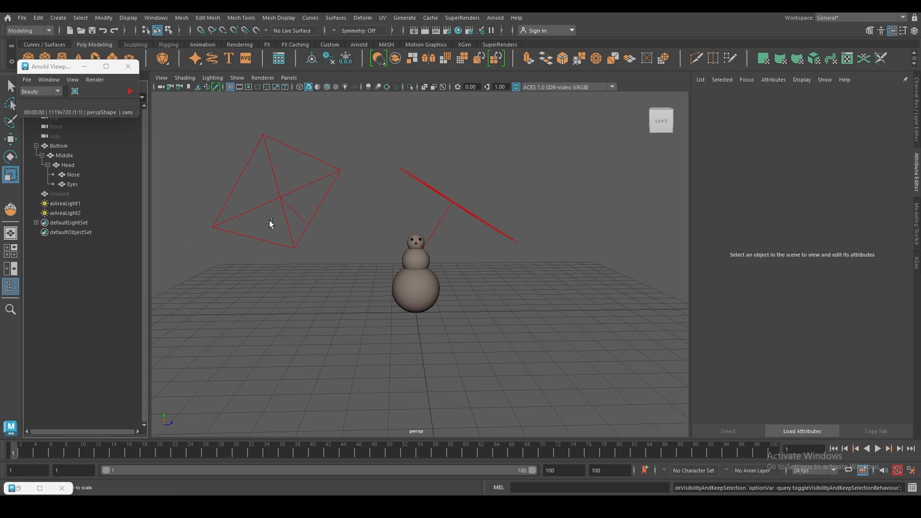
- Put both area lights into a new display layer named Lights
left_click_drag(283, 173, 465, 195)
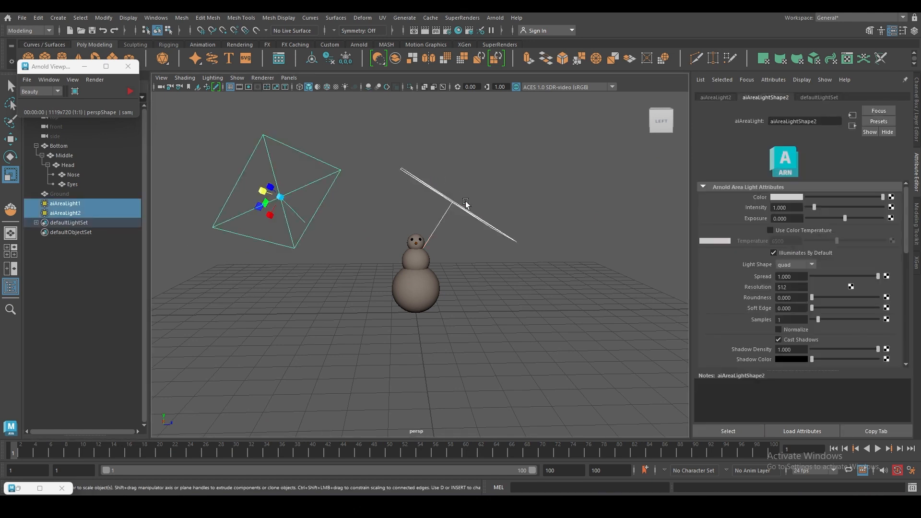
left_click(917, 136)
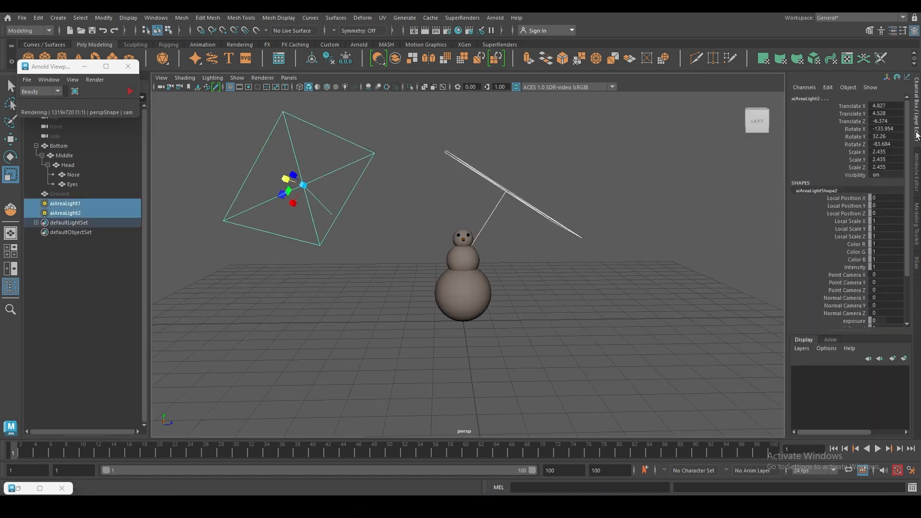
left_click(904, 359)
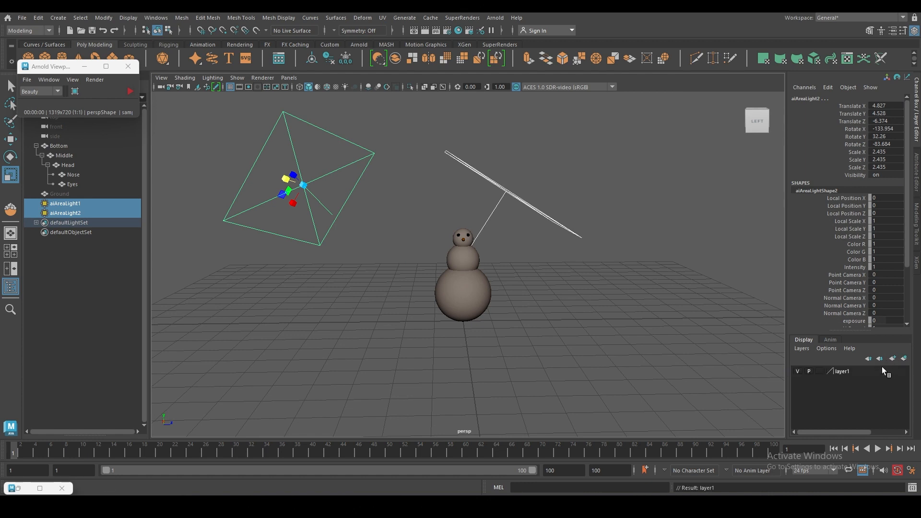
double_click(846, 371)
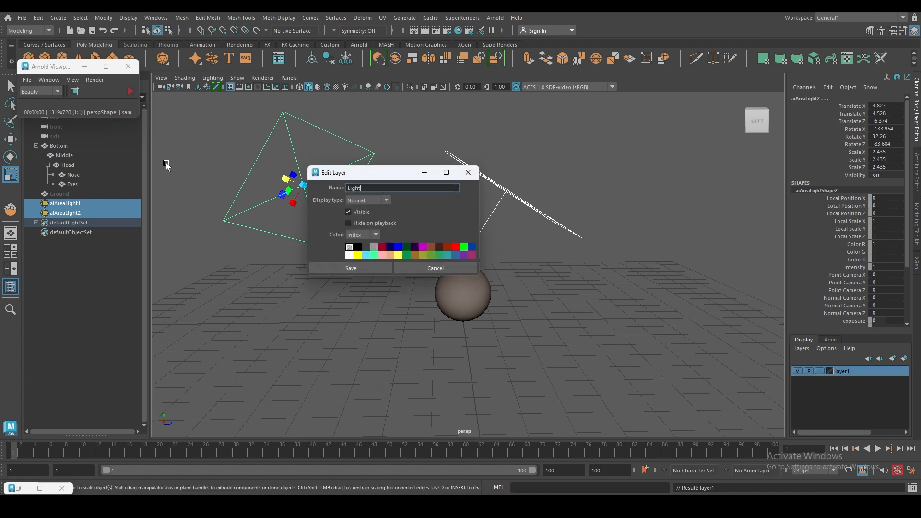
key("Return")
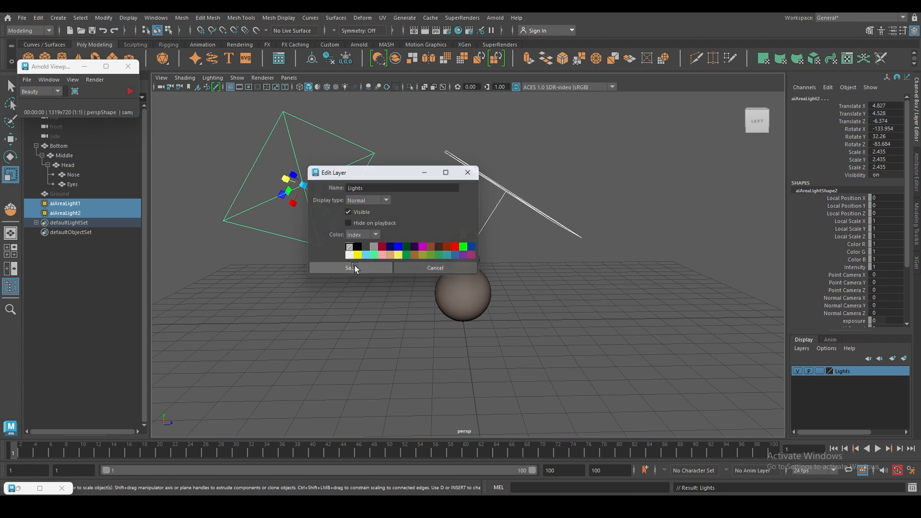
left_click(363, 267)
left_click(734, 384)
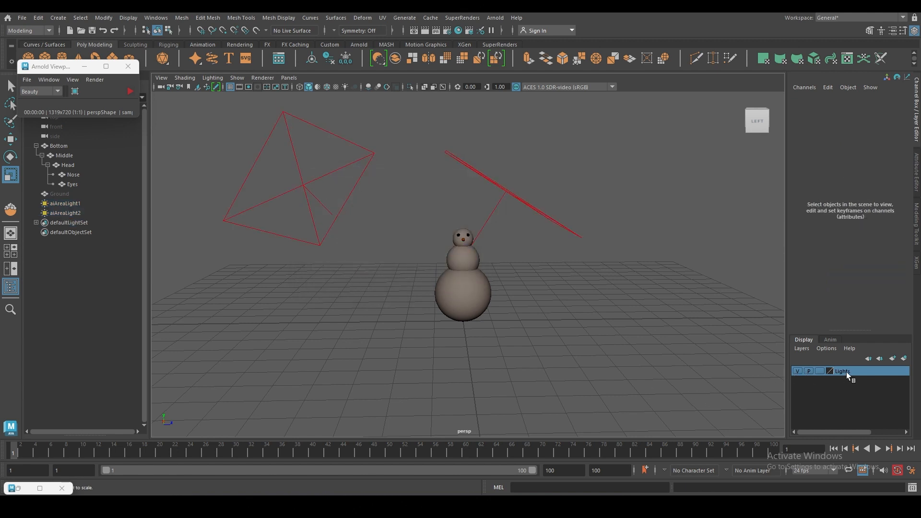
- Toggle the visibility of the Lights layer off and on to test it
left_click(796, 371)
left_click(797, 371)
left_click(796, 370)
left_click(797, 370)
left_click_drag(594, 225, 412, 159)
left_click_drag(245, 136, 568, 188)
left_click_drag(569, 189, 524, 177)
left_click_drag(536, 127, 282, 186)
left_click(719, 292)
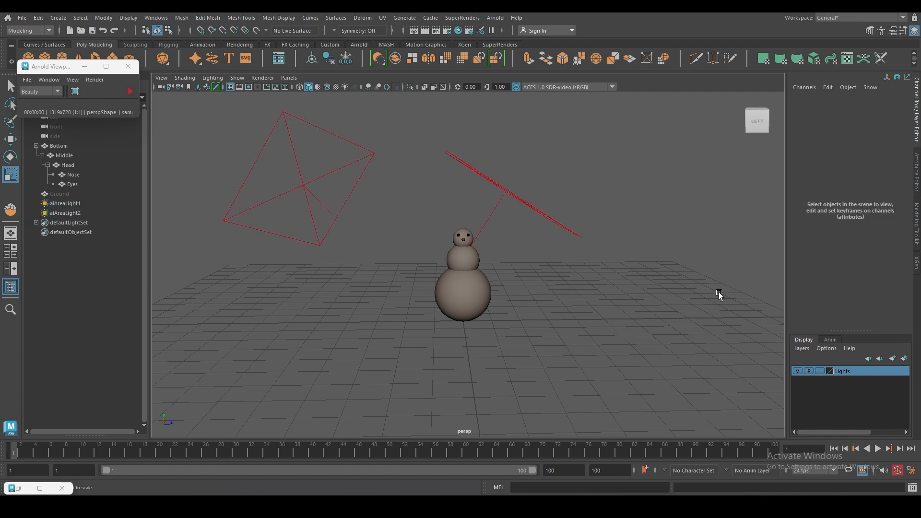
- Hide the Lights layer and move the floating Arnold render window clear of the Outliner
left_click(798, 371)
scroll(530, 244, "up", 8)
scroll(566, 252, "down", 5)
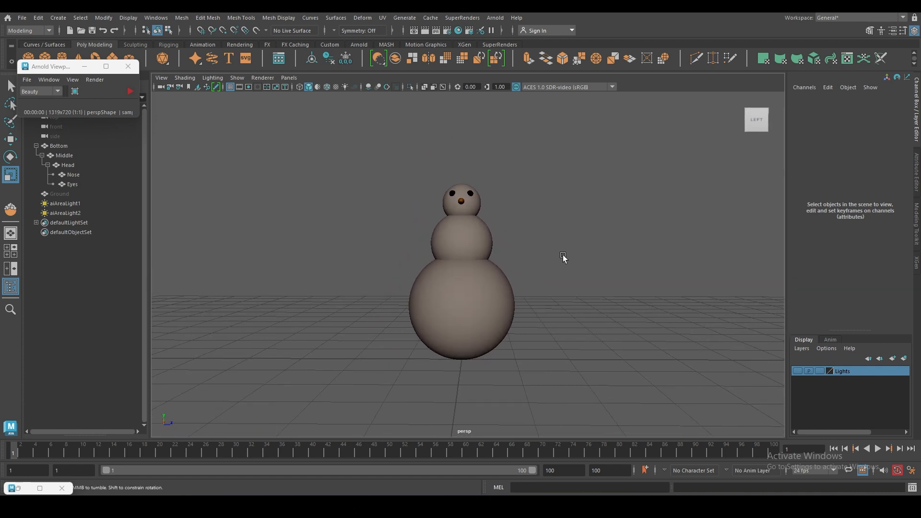
left_click_drag(564, 256, 573, 257, "alt")
left_click_drag(81, 67, 224, 113)
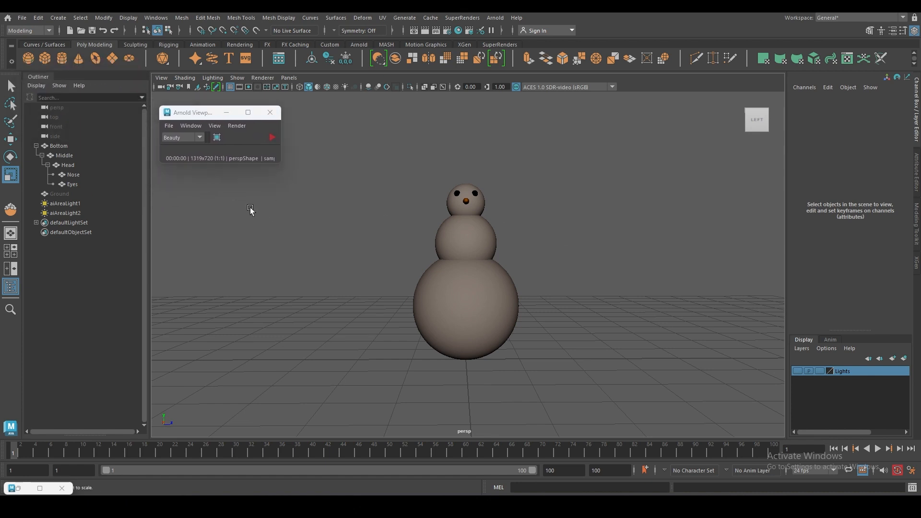